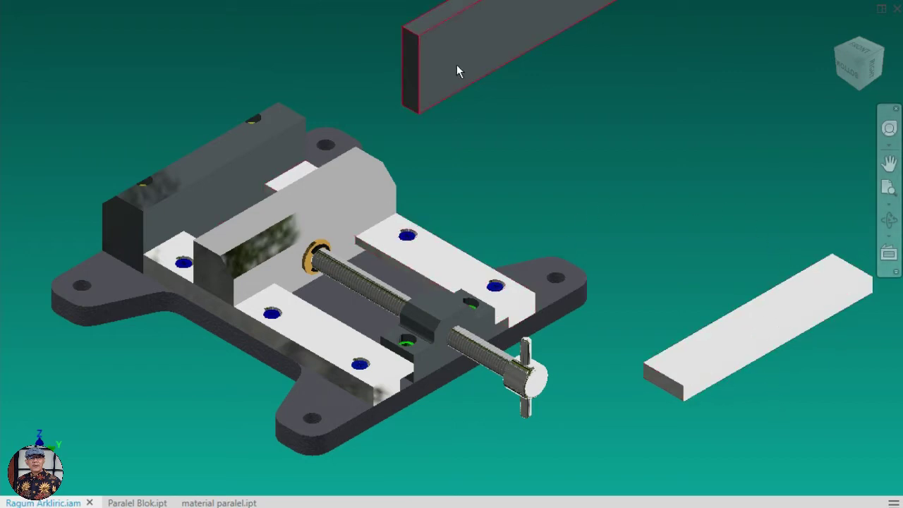
# Step: Recentre the vise in view and drag the grey jaw plate down onto the fixed jaw
pyautogui.scroll(5, 500, 191)
pyautogui.scroll(-4, 498, 184)
pyautogui.scroll(-3, 498, 184)
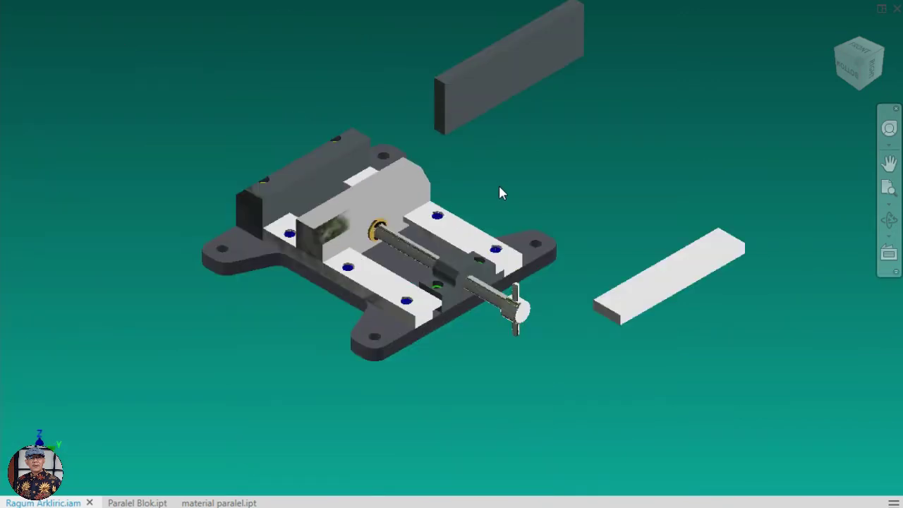
pyautogui.click(889, 163)
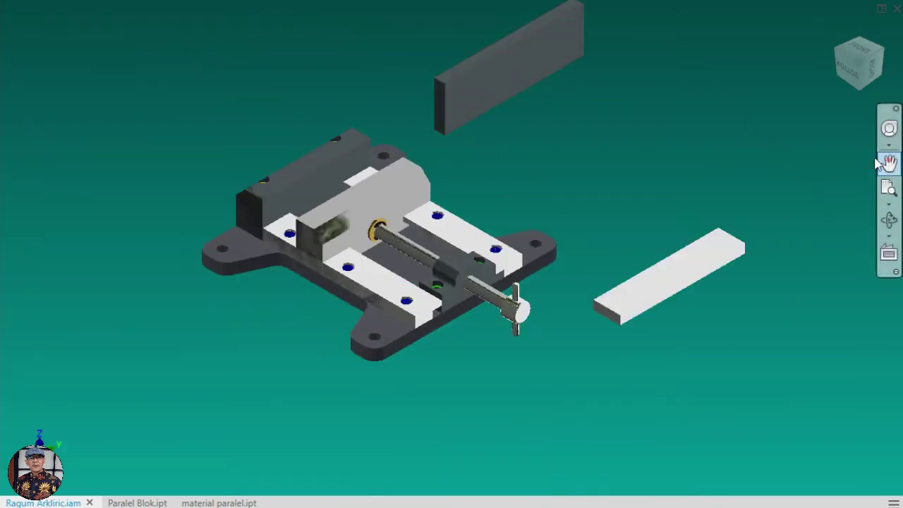
pyautogui.moveTo(474, 94); pyautogui.dragTo(480, 123)
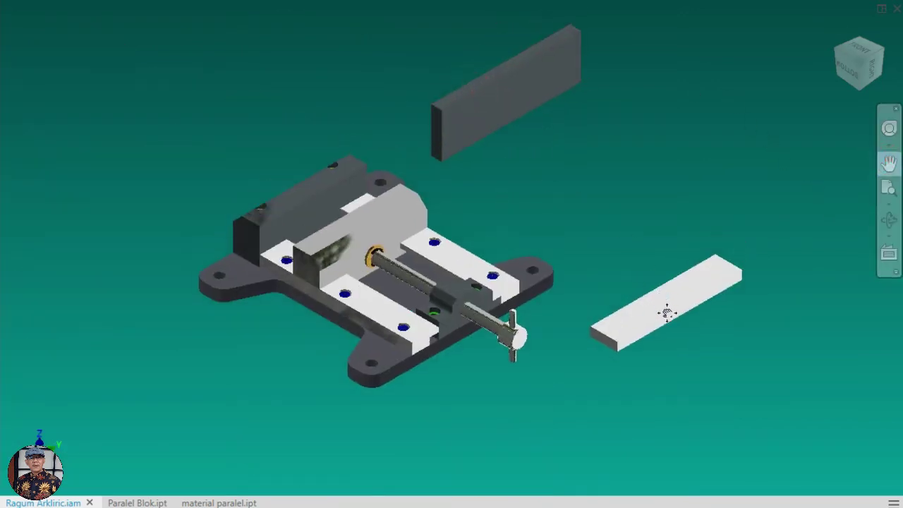
pyautogui.scroll(2, 466, 159)
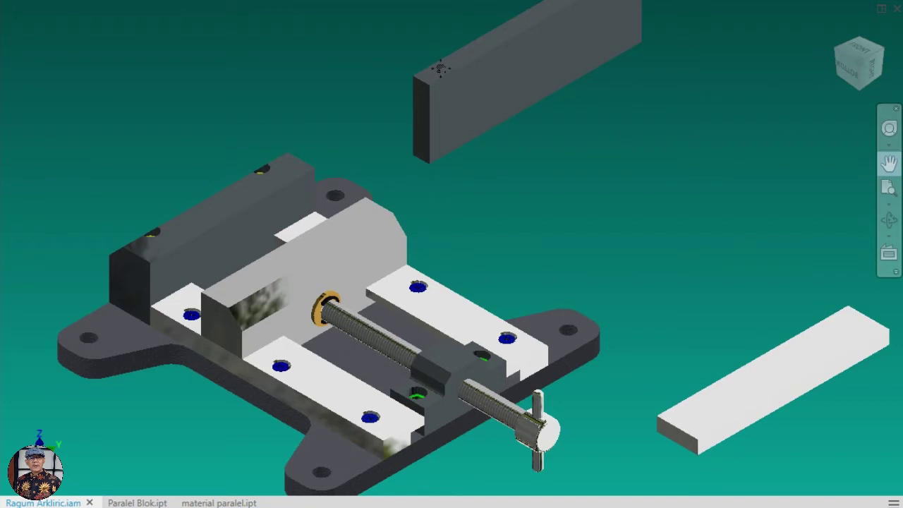
pyautogui.moveTo(440, 68); pyautogui.dragTo(440, 127)
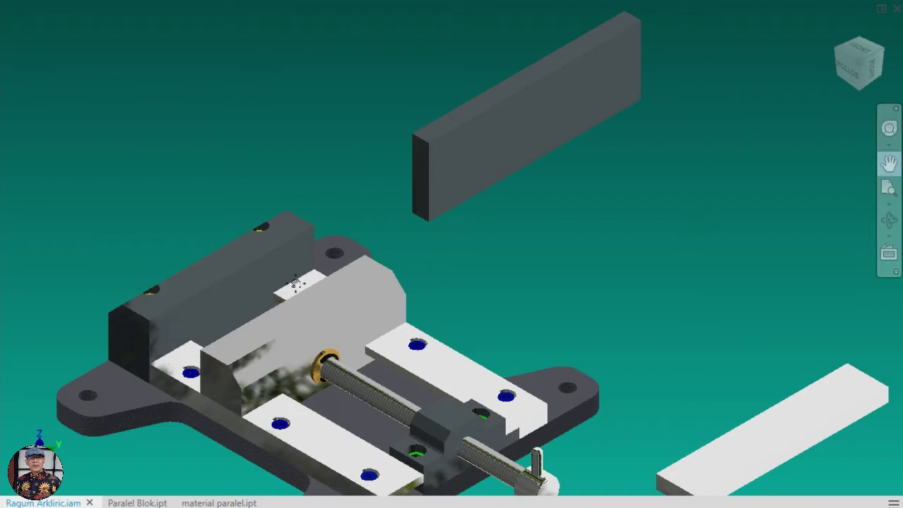
pyautogui.rightClick(555, 181)
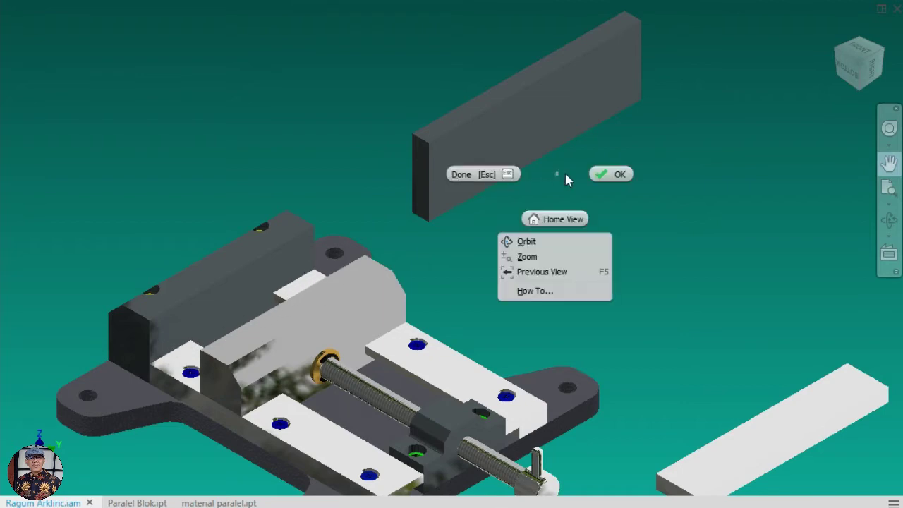
pyautogui.click(596, 174)
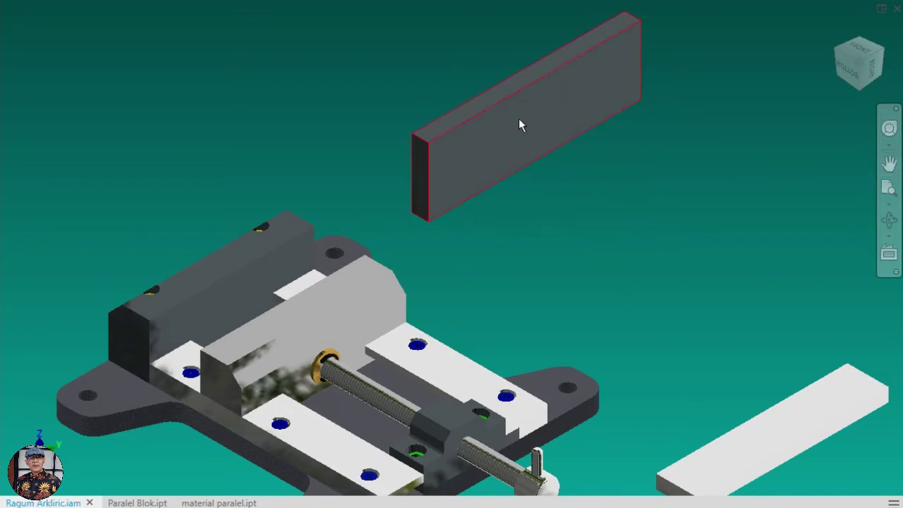
pyautogui.moveTo(520, 120); pyautogui.dragTo(249, 305)
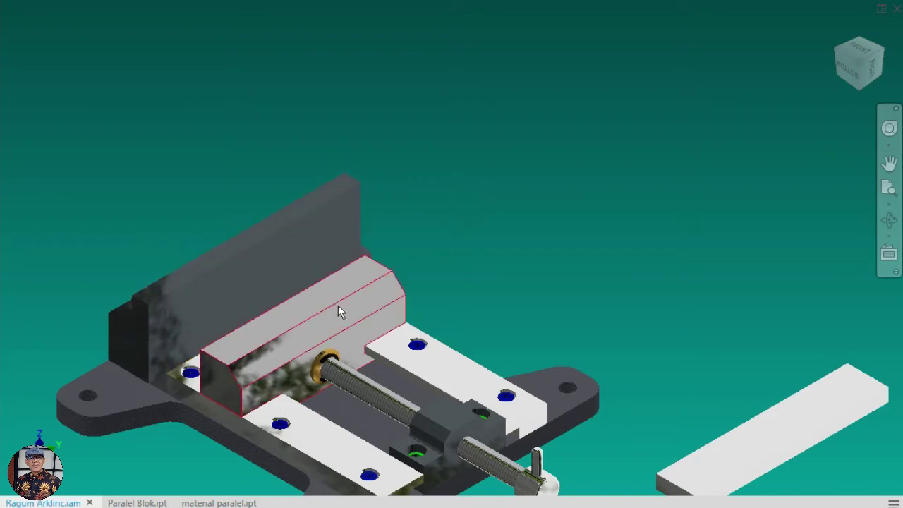
# Step: Drive the screw's angle constraint to an end value of 360 deg and play it forward
pyautogui.click(152, 290)
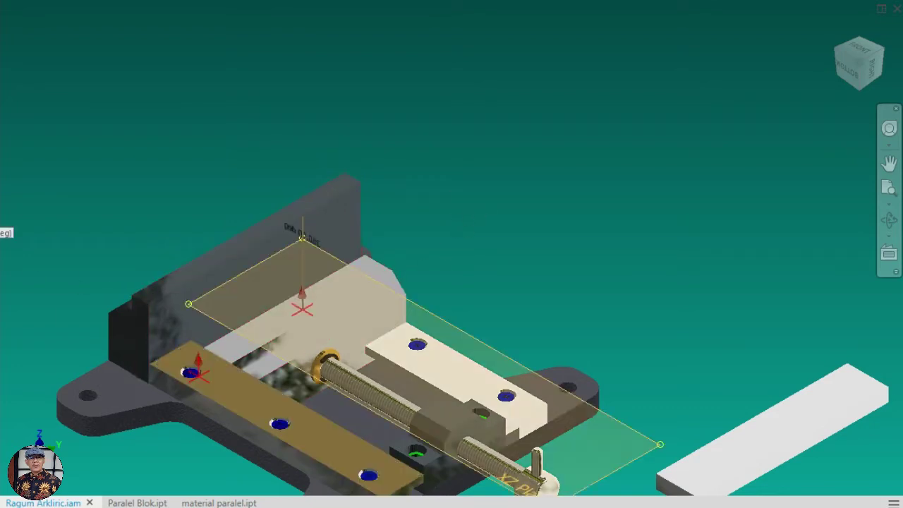
pyautogui.rightClick(1, 229)
pyautogui.click(24, 313)
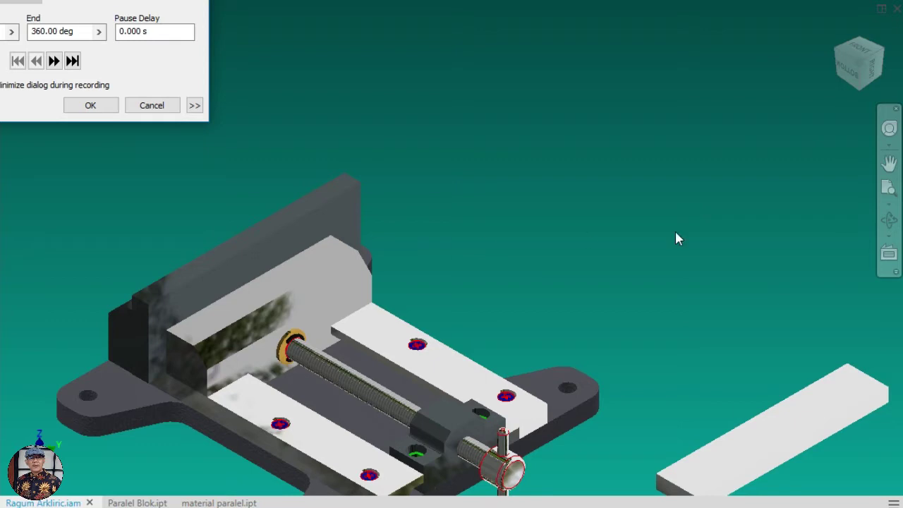
pyautogui.click(889, 163)
pyautogui.moveTo(330, 319); pyautogui.dragTo(403, 251)
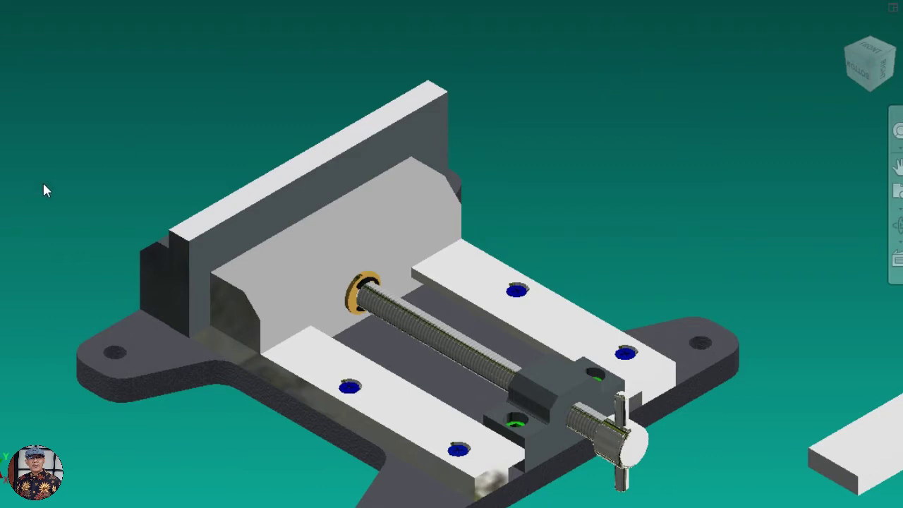
# Step: Drive the screw's angle constraint again to turn the handle and back the jaw off
pyautogui.rightClick(1, 207)
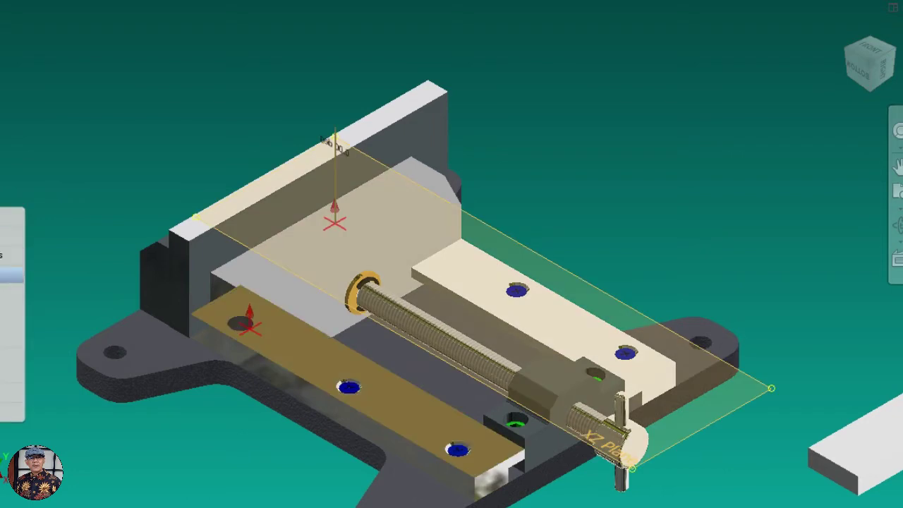
pyautogui.click(7, 293)
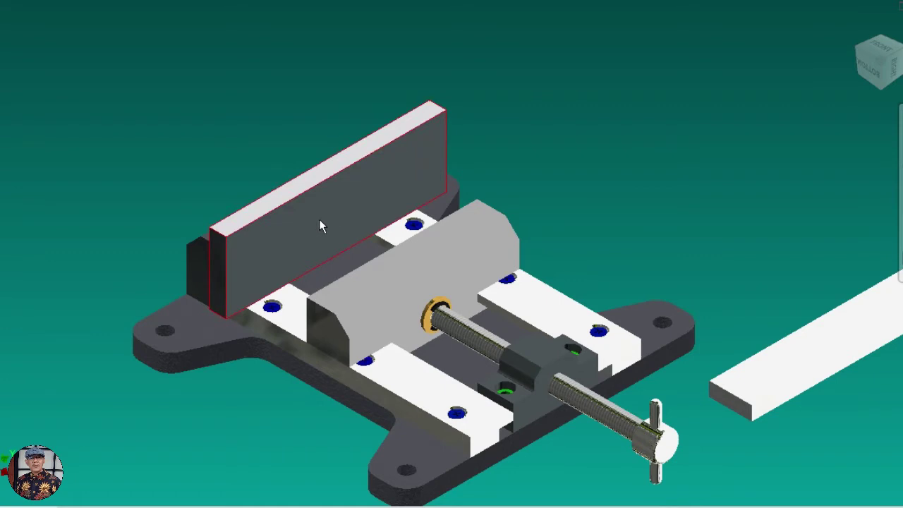
# Step: Pull the grey jaw plate off the vise so it sits loose beside the assembly
pyautogui.moveTo(321, 219); pyautogui.dragTo(605, 104)
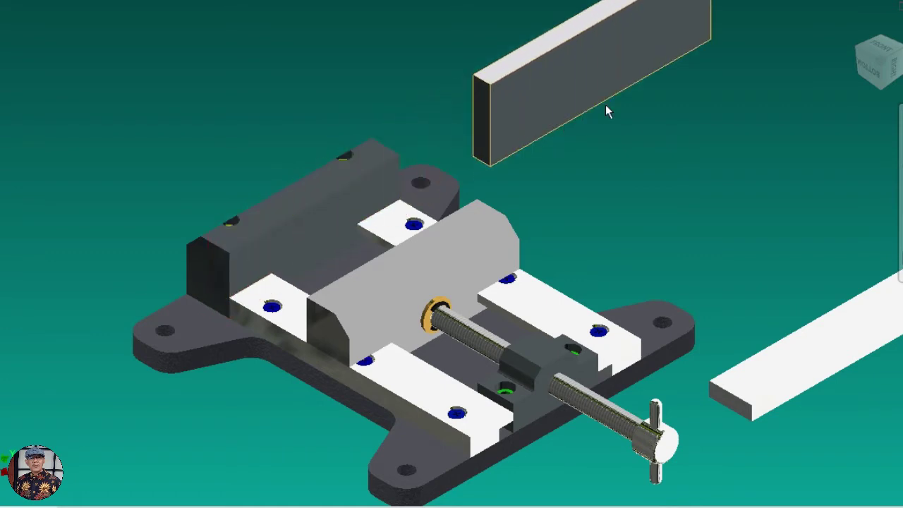
pyautogui.scroll(-3, 600, 106)
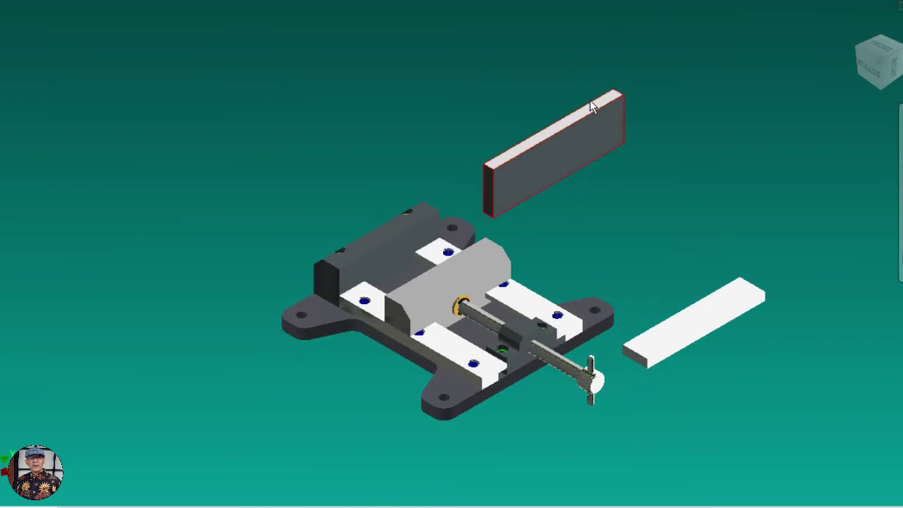
pyautogui.scroll(3, 592, 105)
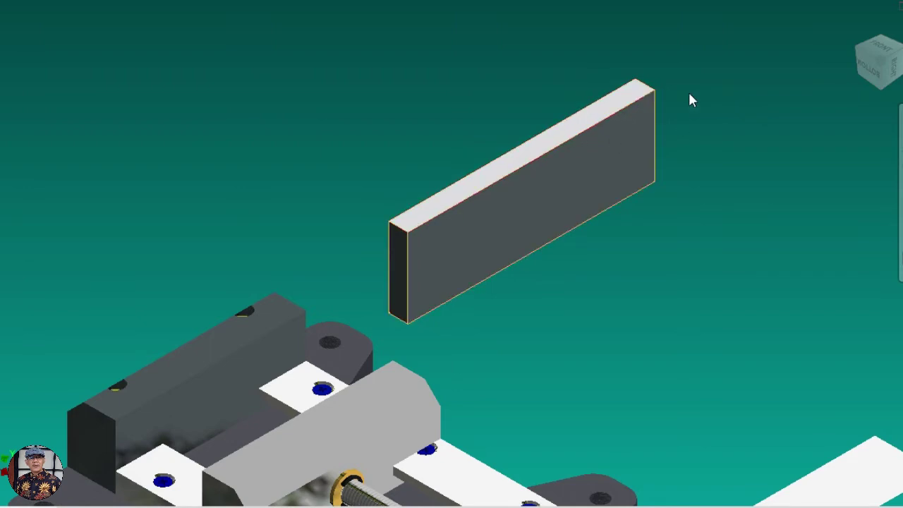
pyautogui.scroll(-3, 691, 83)
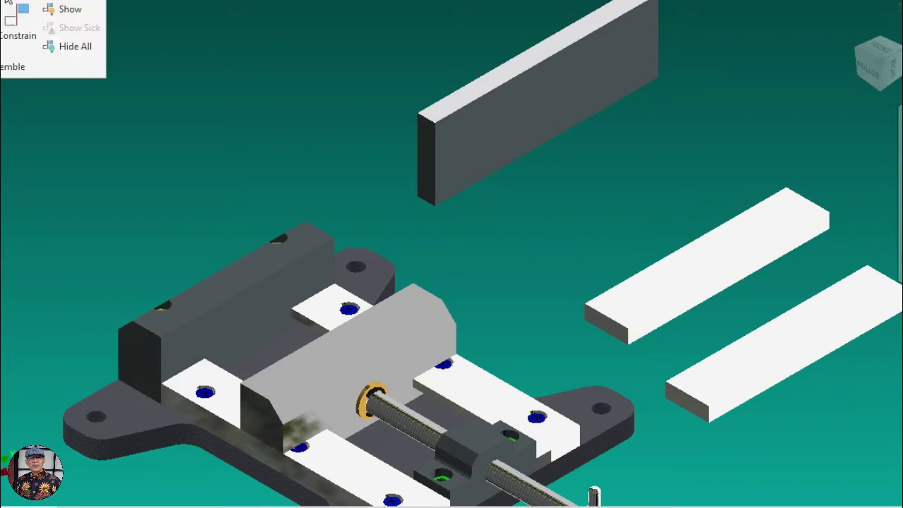
# Step: Mate a face of the white parallel block against the fixed jaw face
pyautogui.click(16, 33)
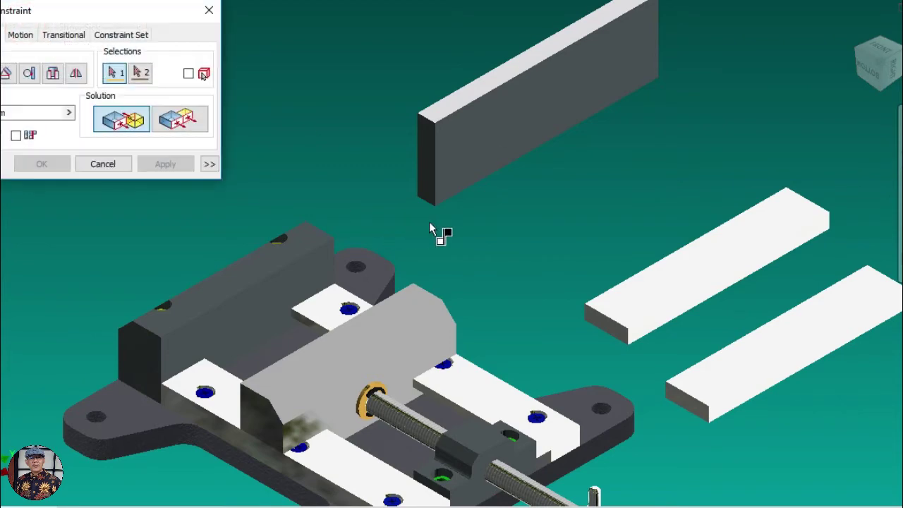
pyautogui.click(851, 49)
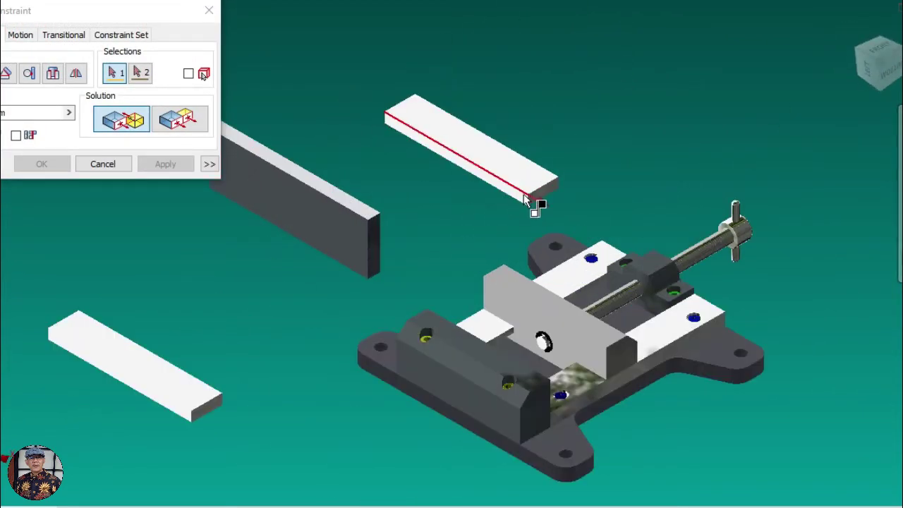
pyautogui.scroll(5, 530, 201)
pyautogui.click(515, 196)
pyautogui.click(857, 29)
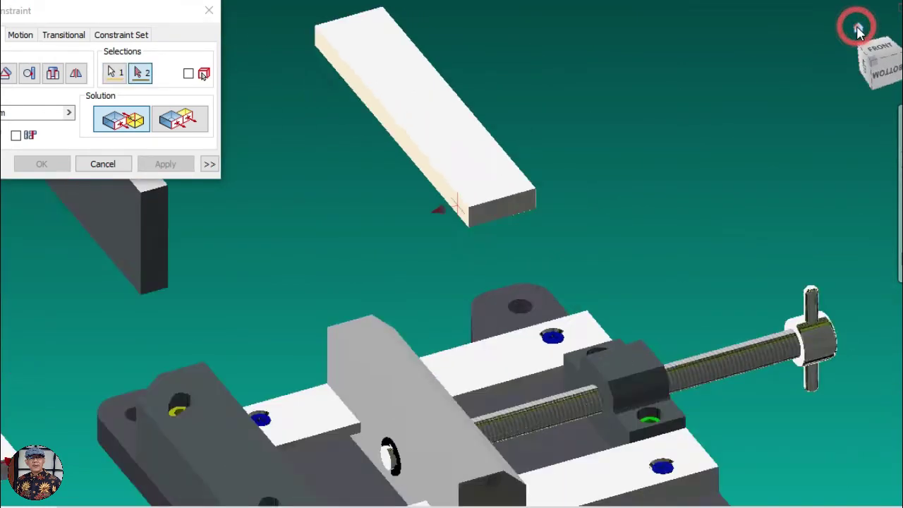
pyautogui.click(333, 183)
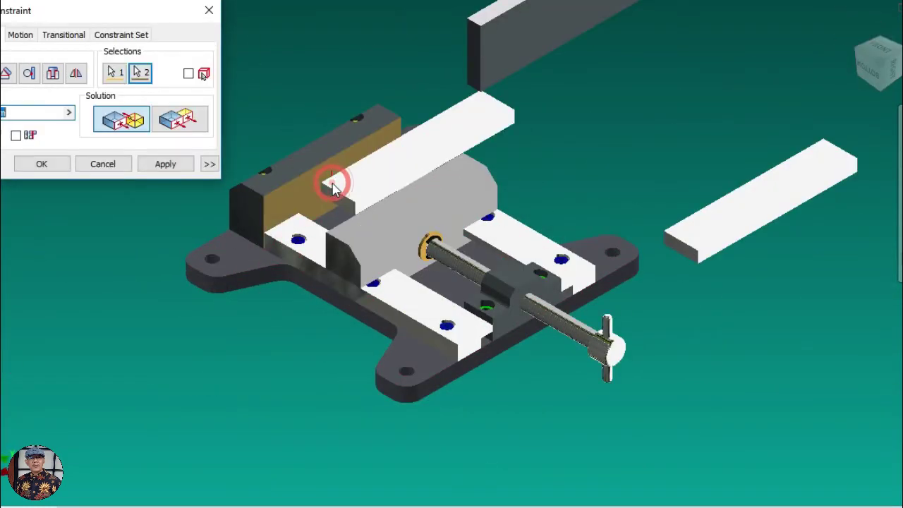
pyautogui.click(171, 163)
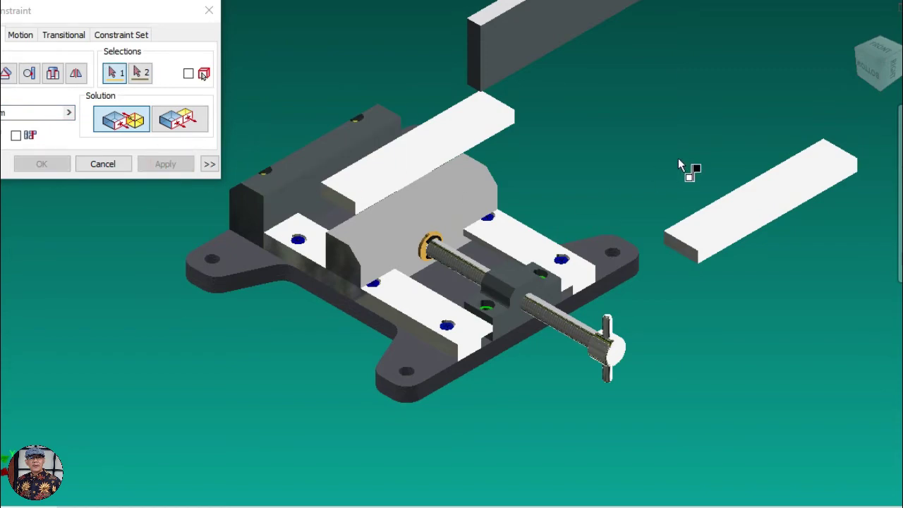
# Step: Mate the block to the top of the left vise rail and slide it into place
pyautogui.scroll(3, 310, 215)
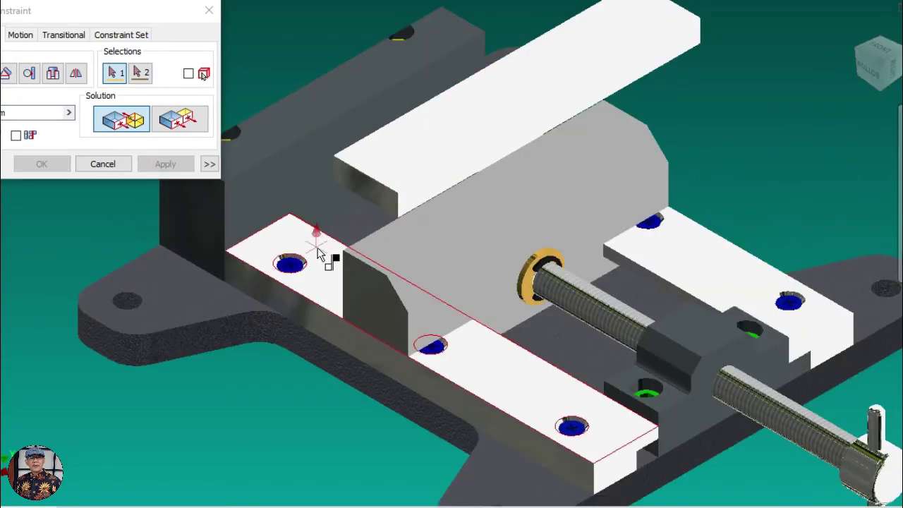
pyautogui.click(316, 246)
pyautogui.scroll(-5, 395, 247)
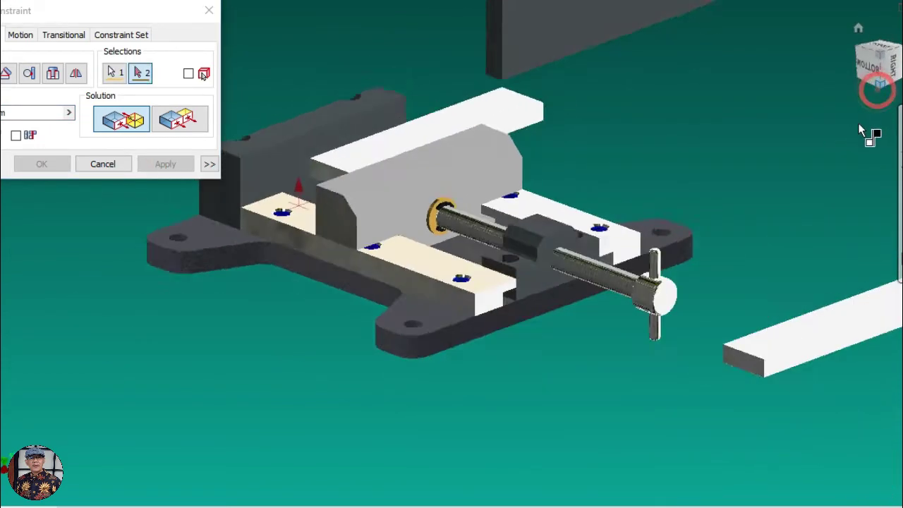
pyautogui.keyDown('shift'); pyautogui.moveTo(395, 247); pyautogui.dragTo(448, 269, button='middle'); pyautogui.keyUp('shift')
pyautogui.scroll(3, 353, 247)
pyautogui.click(367, 176)
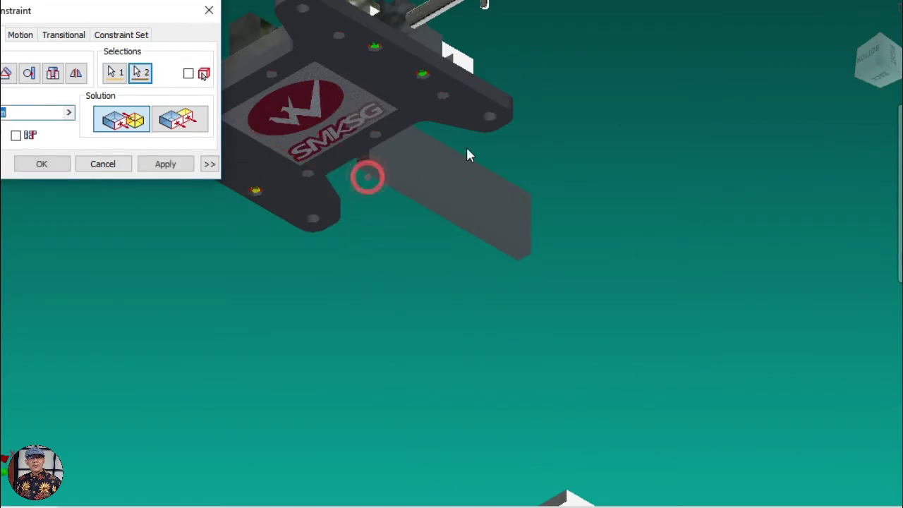
pyautogui.click(859, 28)
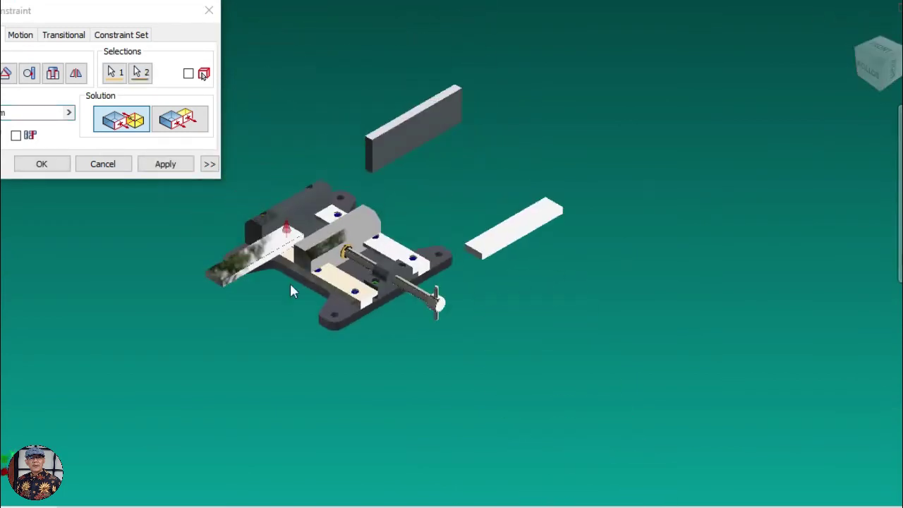
pyautogui.scroll(3, 261, 261)
pyautogui.click(39, 163)
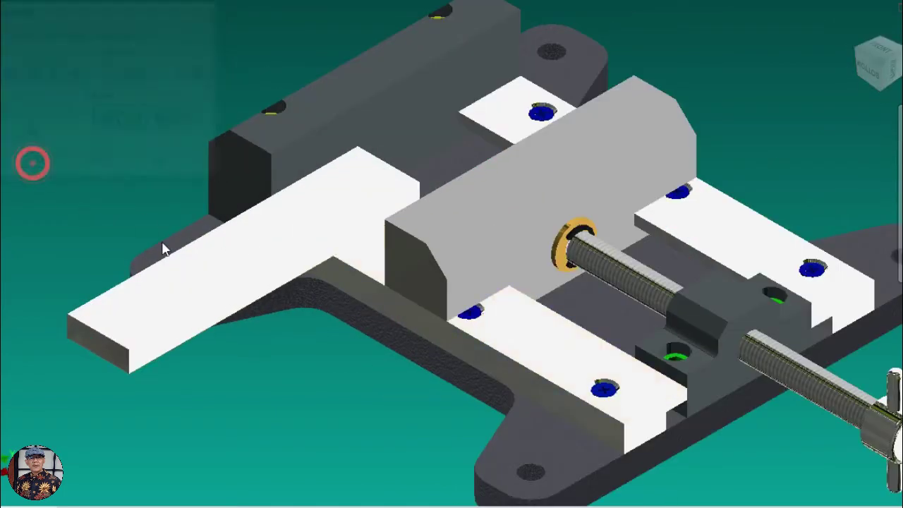
pyautogui.moveTo(215, 265); pyautogui.dragTo(391, 163)
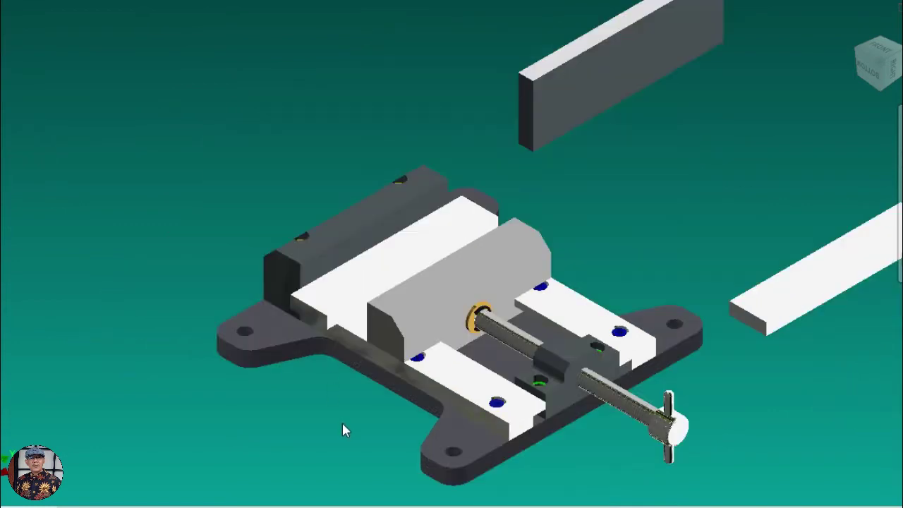
# Step: Mate the grey jaw plate to the fixed jaw face and slide it up into position
pyautogui.scroll(-3, 341, 420)
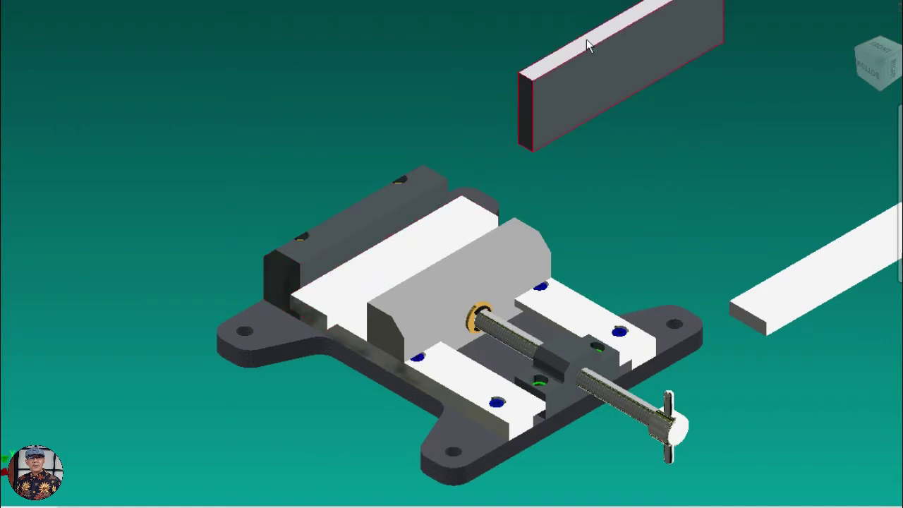
pyautogui.click(7, 10)
pyautogui.click(10, 28)
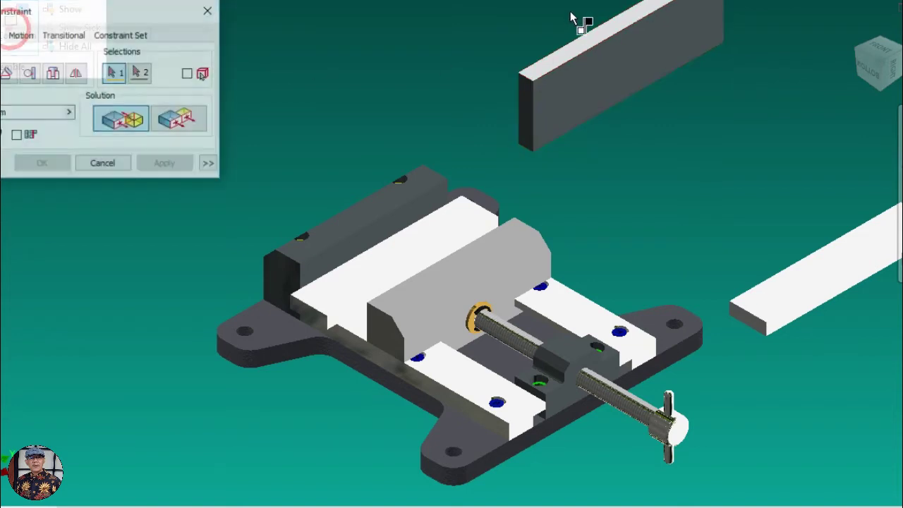
pyautogui.scroll(3, 593, 7)
pyautogui.click(594, 72)
pyautogui.scroll(-5, 616, 93)
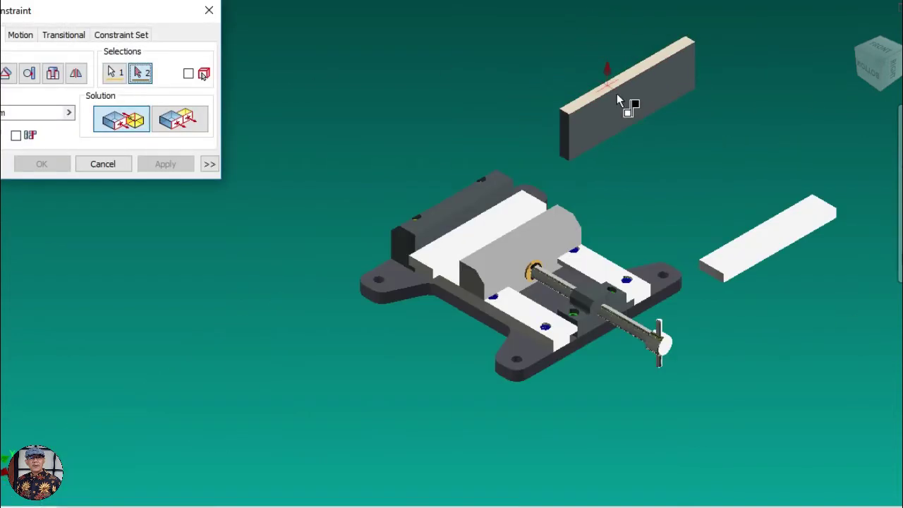
pyautogui.scroll(3, 465, 223)
pyautogui.click(479, 249)
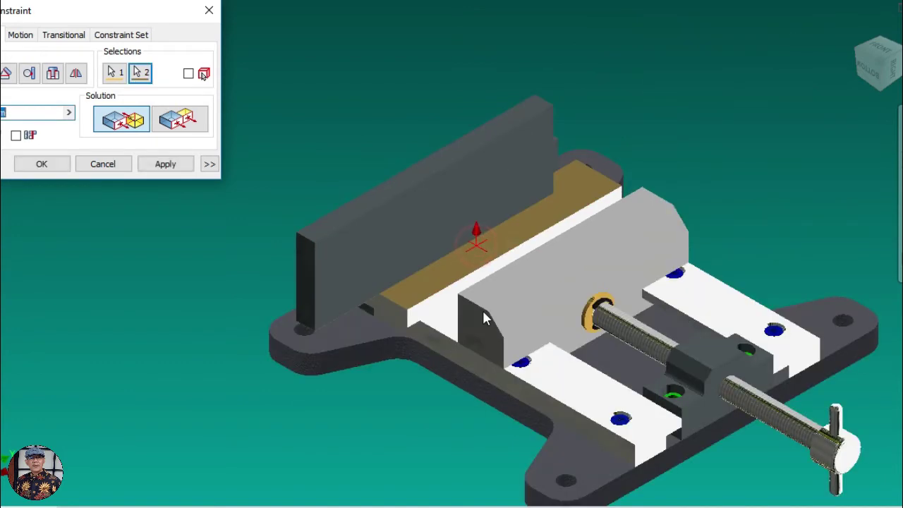
pyautogui.click(43, 164)
pyautogui.moveTo(363, 261)
pyautogui.mouseDown()
pyautogui.moveTo(436, 237)
pyautogui.moveTo(422, 236)
pyautogui.mouseUp()
# Step: Slide the movable jaw back along the lead screw and zoom out
pyautogui.scroll(3, 452, 285)
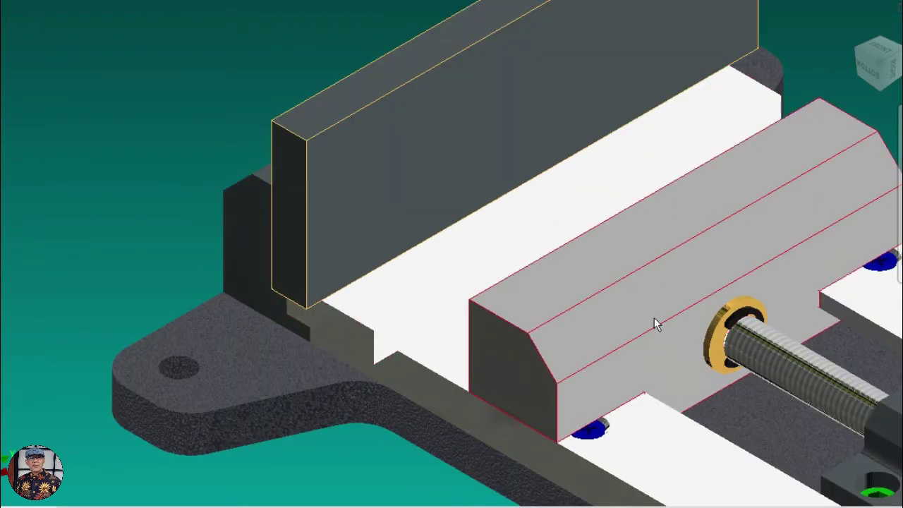
pyautogui.moveTo(654, 317); pyautogui.dragTo(680, 350)
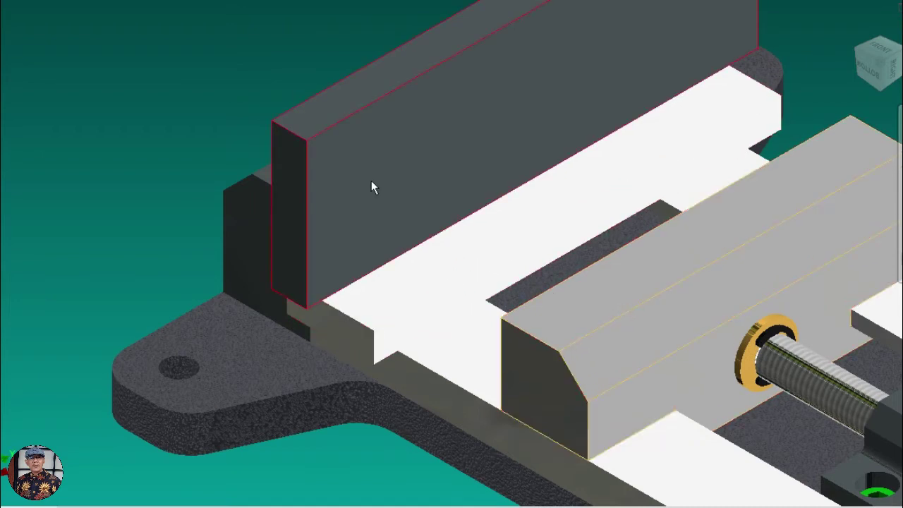
pyautogui.scroll(-3, 242, 232)
pyautogui.scroll(-2, 498, 227)
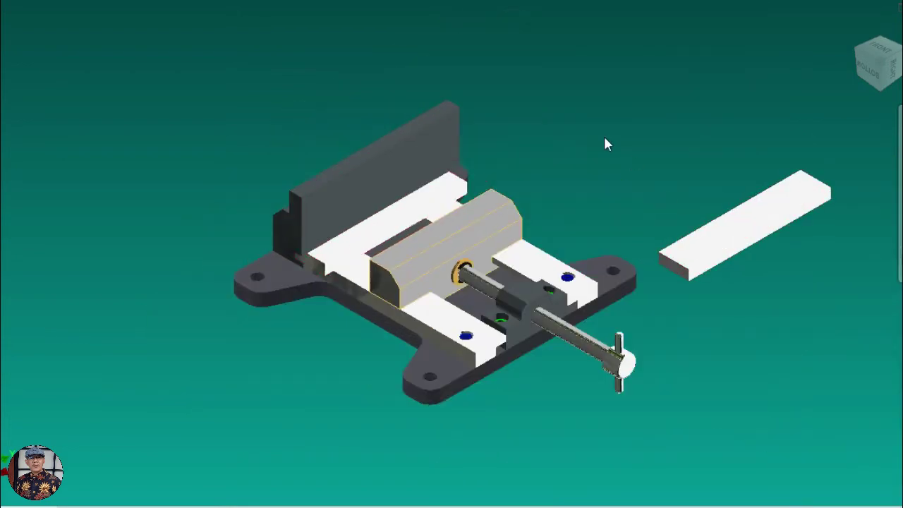
# Step: Mate the white bar's face to the fixed jaw's vertical face and slide it along
pyautogui.click(9, 28)
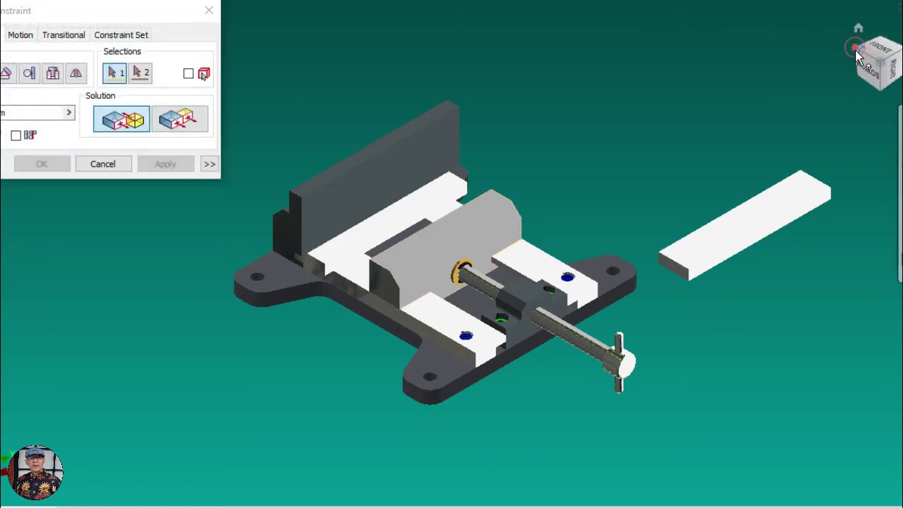
pyautogui.moveTo(856, 48); pyautogui.dragTo(324, 333)
pyautogui.scroll(-5, 325, 333)
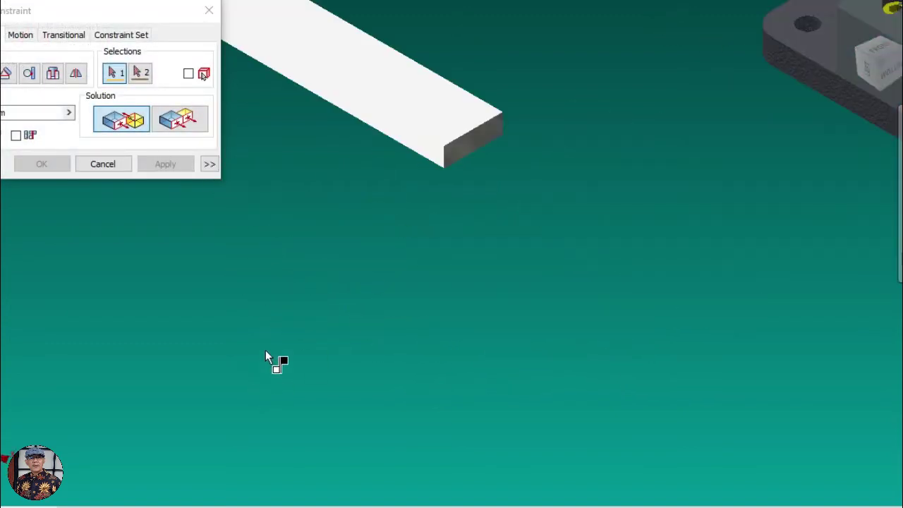
pyautogui.click(421, 151)
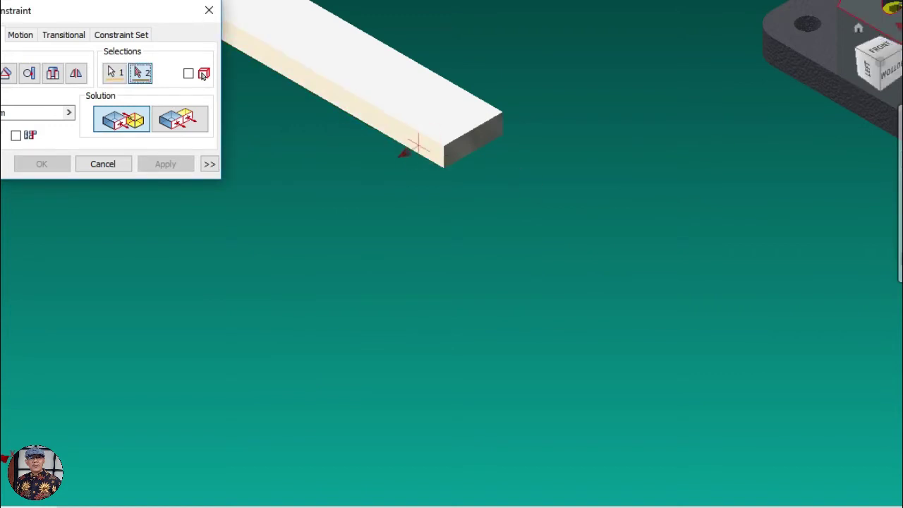
pyautogui.click(859, 28)
pyautogui.scroll(-3, 122, 253)
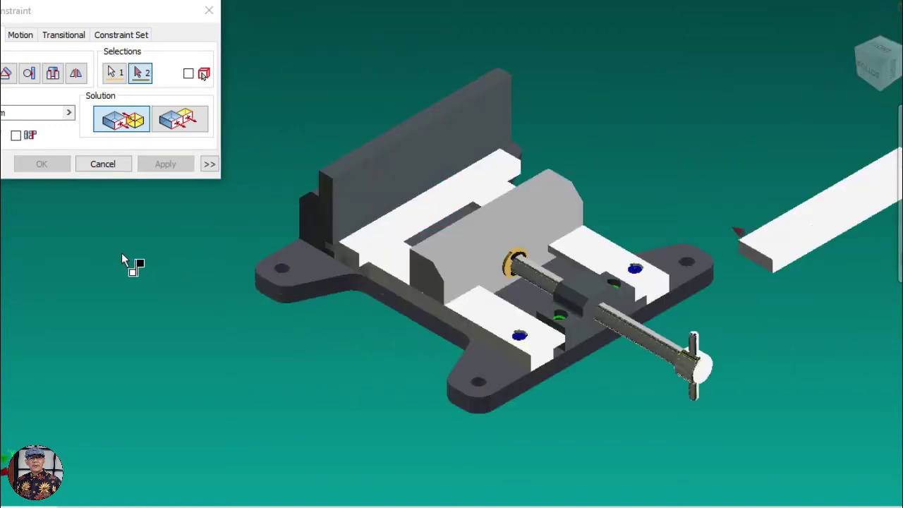
pyautogui.click(400, 181)
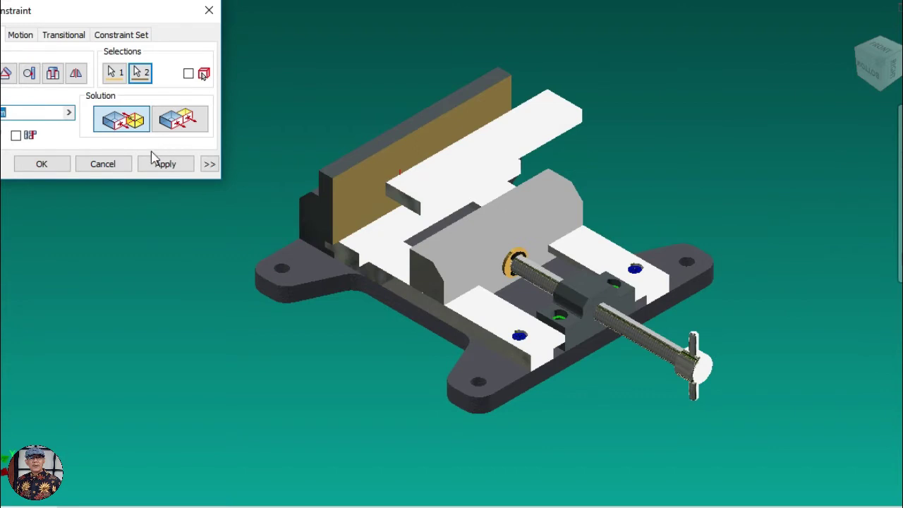
pyautogui.click(176, 165)
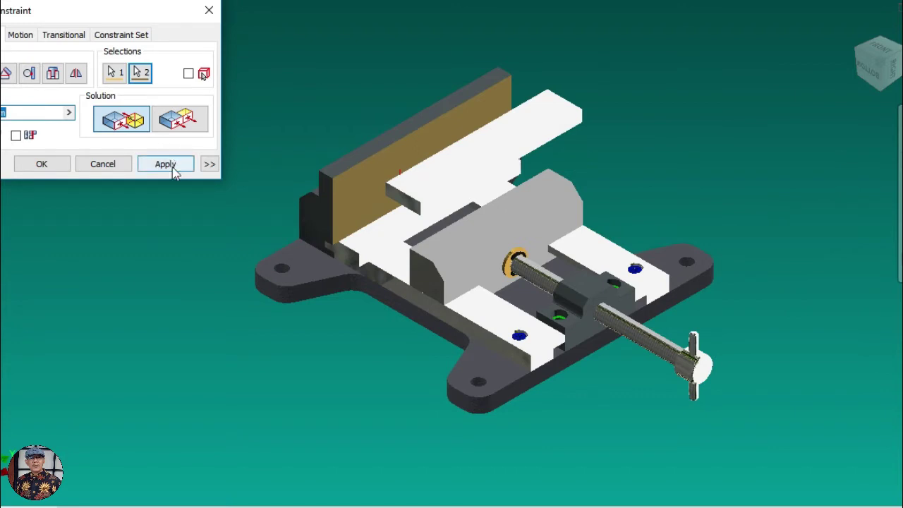
pyautogui.click(57, 164)
pyautogui.moveTo(479, 160)
pyautogui.mouseDown()
pyautogui.moveTo(432, 192)
pyautogui.moveTo(737, 159)
pyautogui.mouseUp()
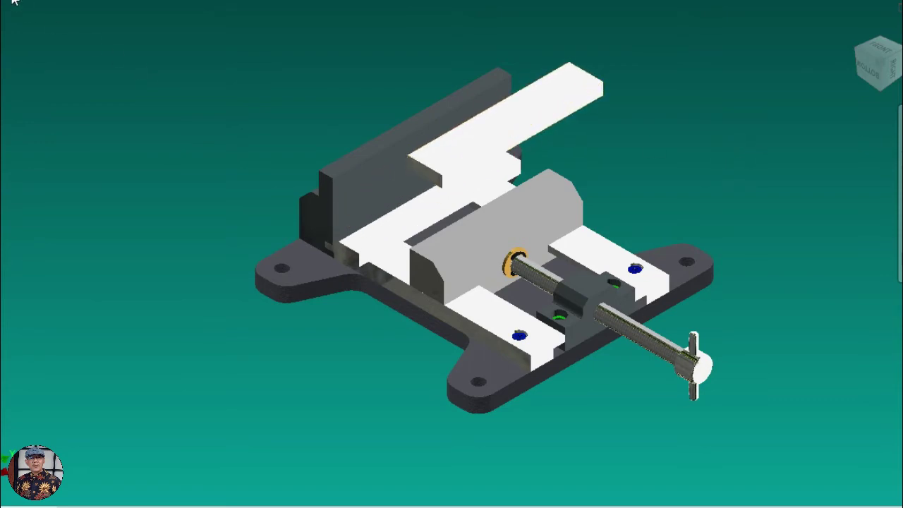
# Step: Constrain the white bar's face flush with the movable jaw's top face
pyautogui.click(17, 21)
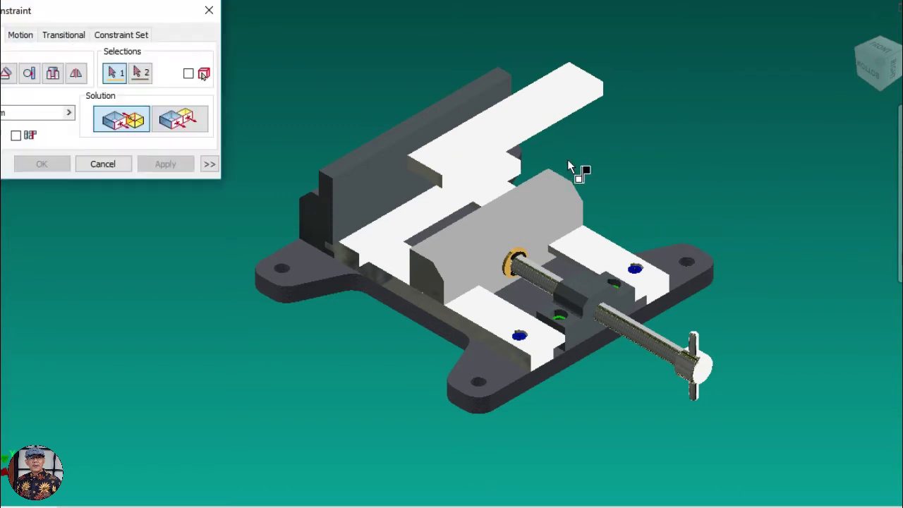
pyautogui.scroll(3, 399, 215)
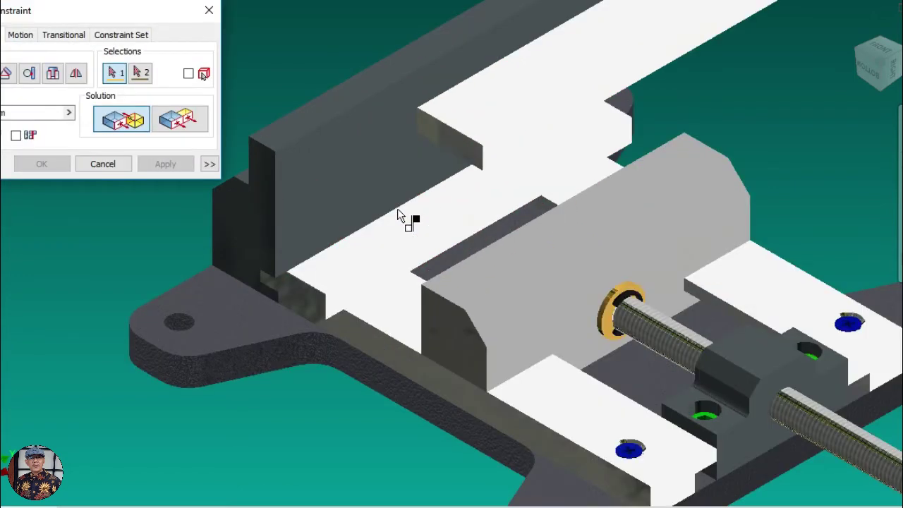
pyautogui.click(516, 104)
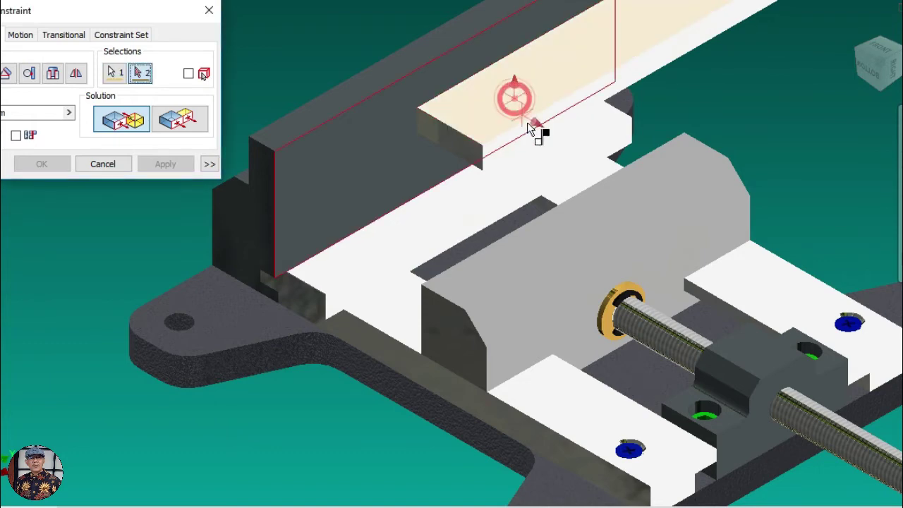
pyautogui.click(575, 217)
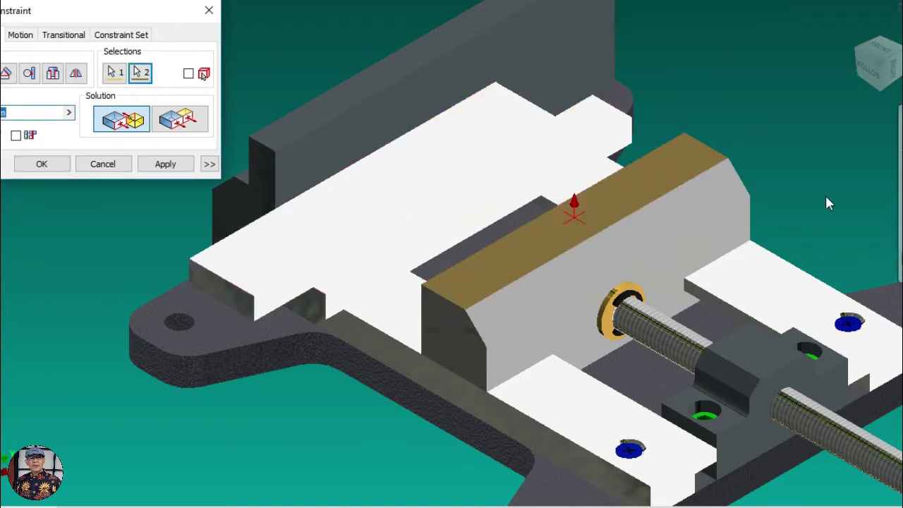
pyautogui.click(870, 74)
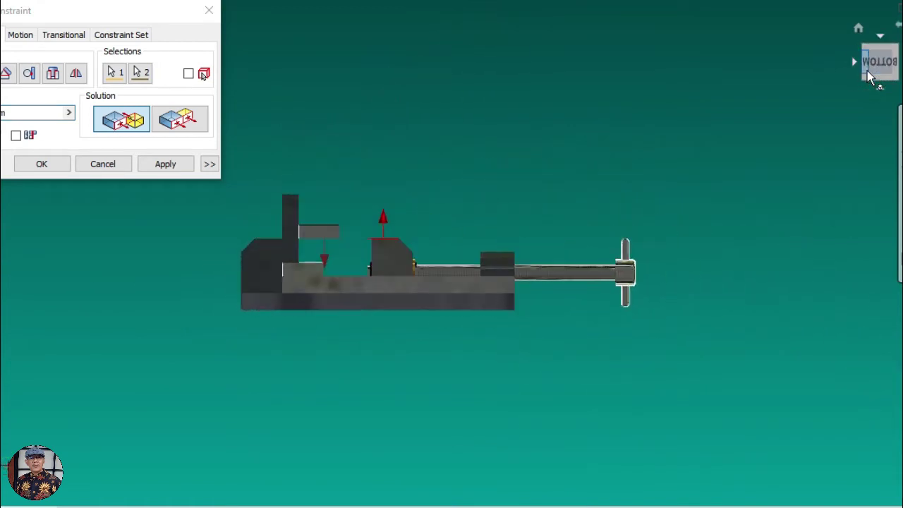
pyautogui.click(189, 125)
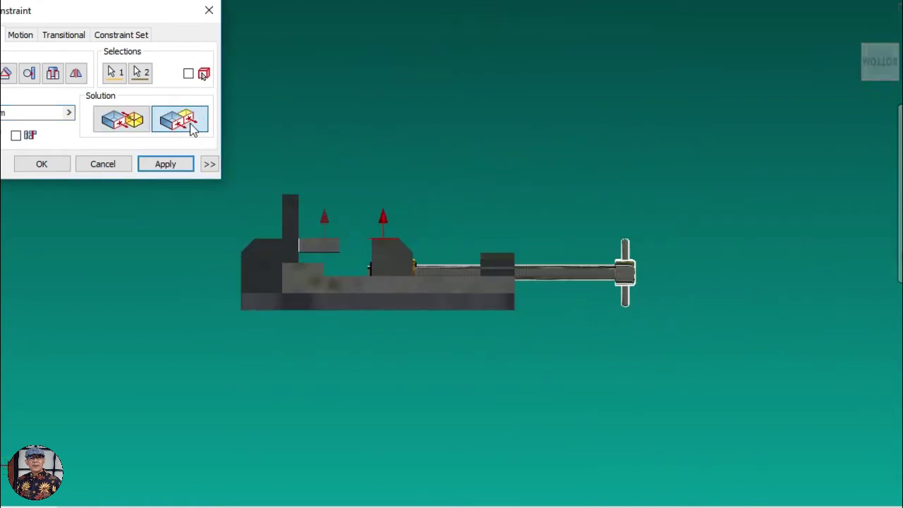
pyautogui.click(47, 166)
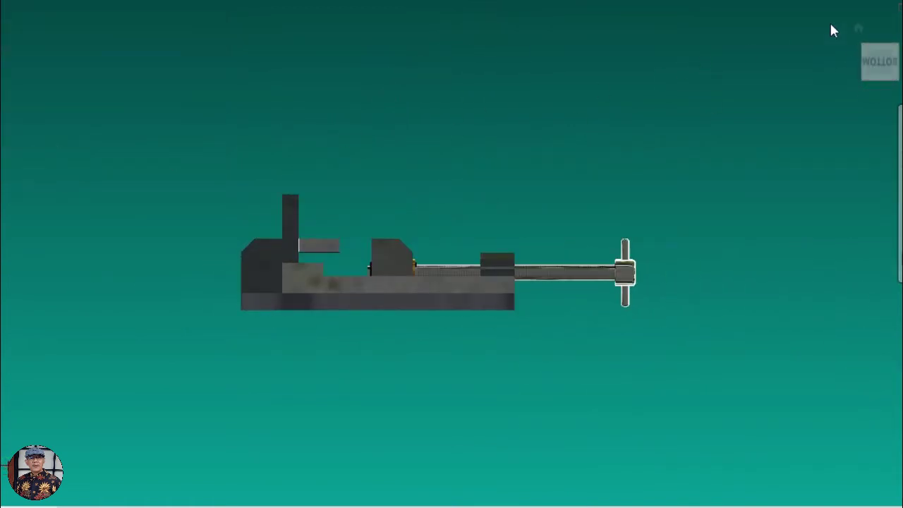
pyautogui.click(859, 30)
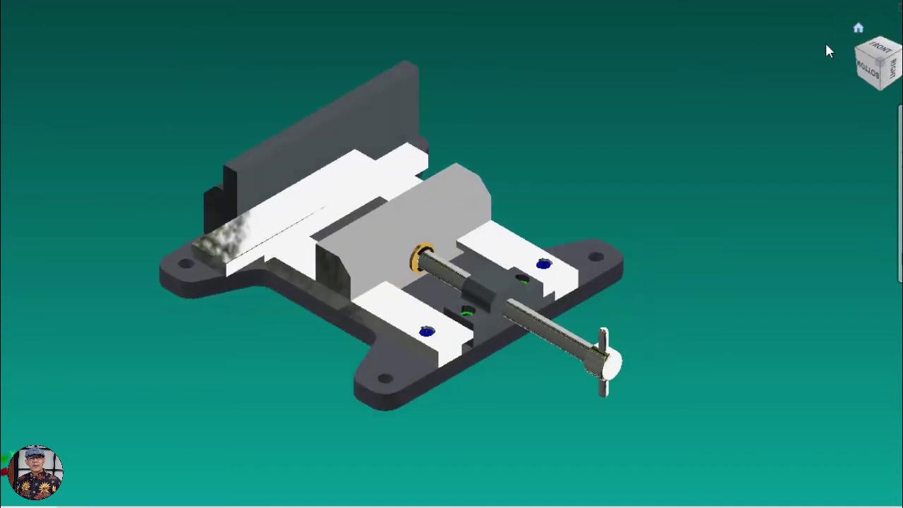
# Step: Nudge the white bar and dark jaw plate slightly to confirm their constraints hold
pyautogui.click(332, 177)
pyautogui.moveTo(377, 163); pyautogui.dragTo(380, 161)
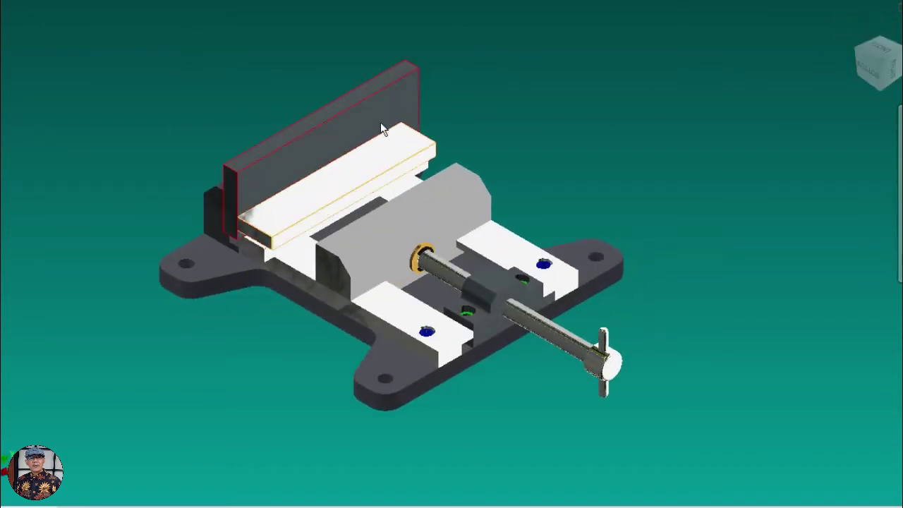
pyautogui.moveTo(376, 118); pyautogui.dragTo(366, 128)
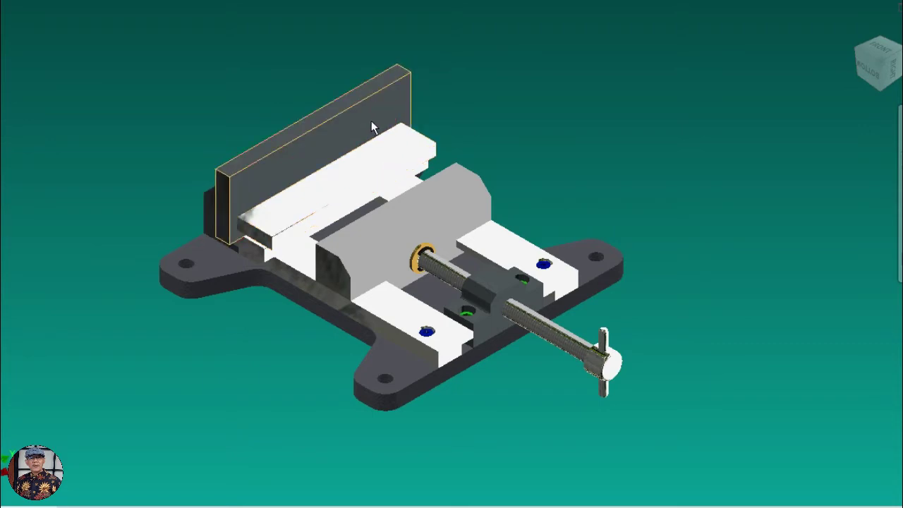
pyautogui.scroll(5, 372, 121)
pyautogui.scroll(-5, 347, 173)
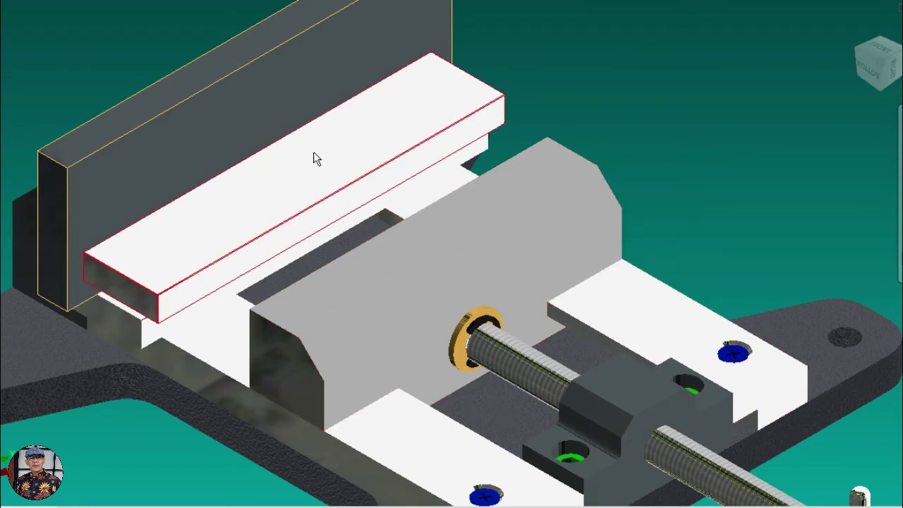
pyautogui.click(861, 56)
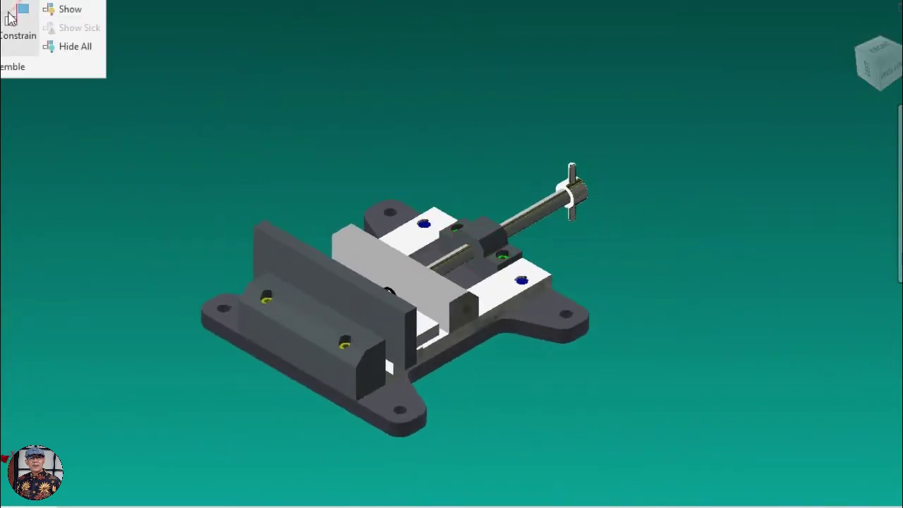
# Step: Mate the movable jaw's inner clamping face against the white bar's face
pyautogui.click(16, 18)
pyautogui.scroll(5, 382, 285)
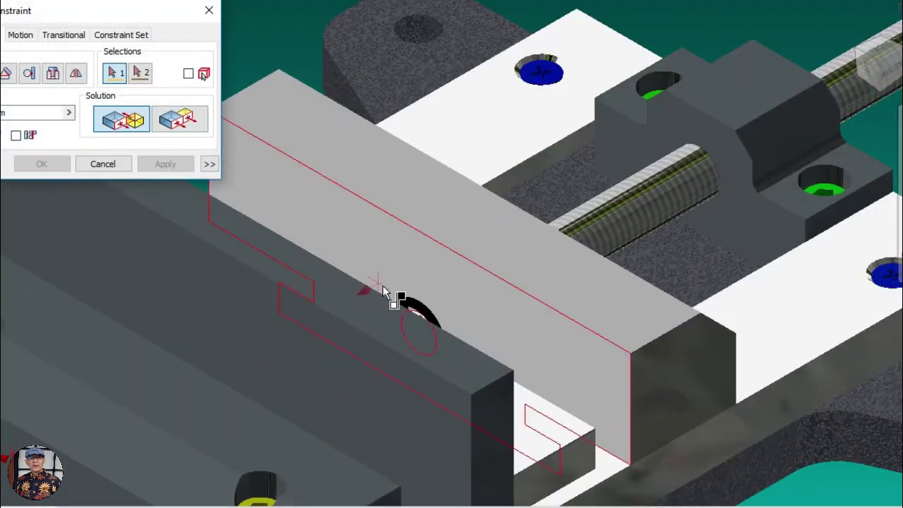
pyautogui.click(531, 317)
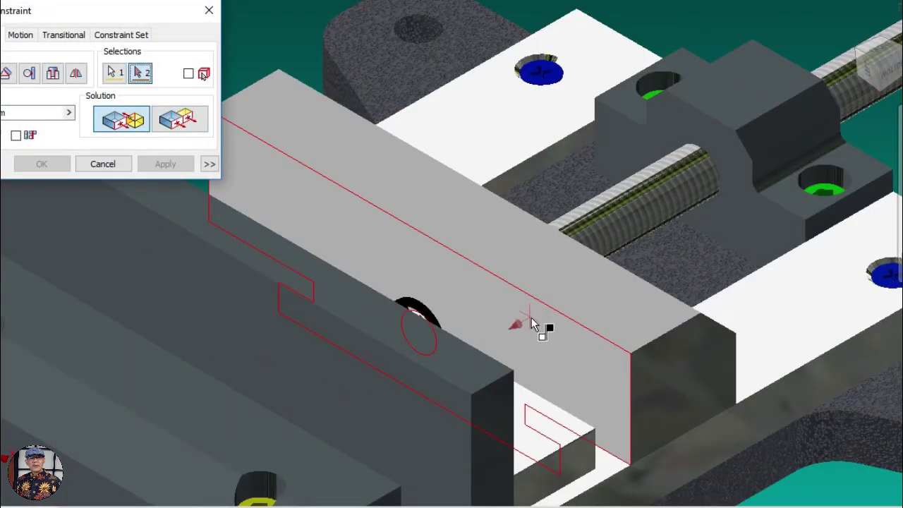
pyautogui.click(858, 29)
pyautogui.keyDown('shift'); pyautogui.moveTo(494, 141); pyautogui.dragTo(239, 153, button='middle'); pyautogui.keyUp('shift')
pyautogui.scroll(5, 377, 226)
pyautogui.scroll(3, 376, 226)
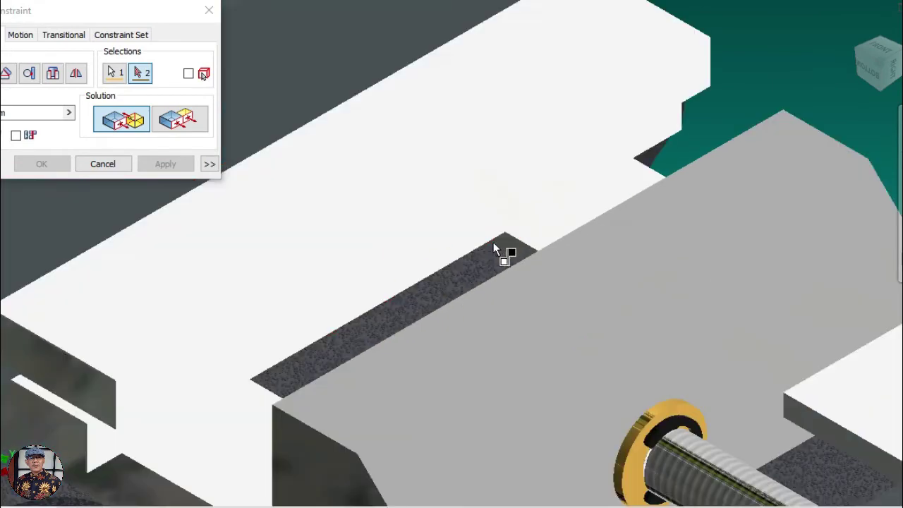
pyautogui.click(429, 233)
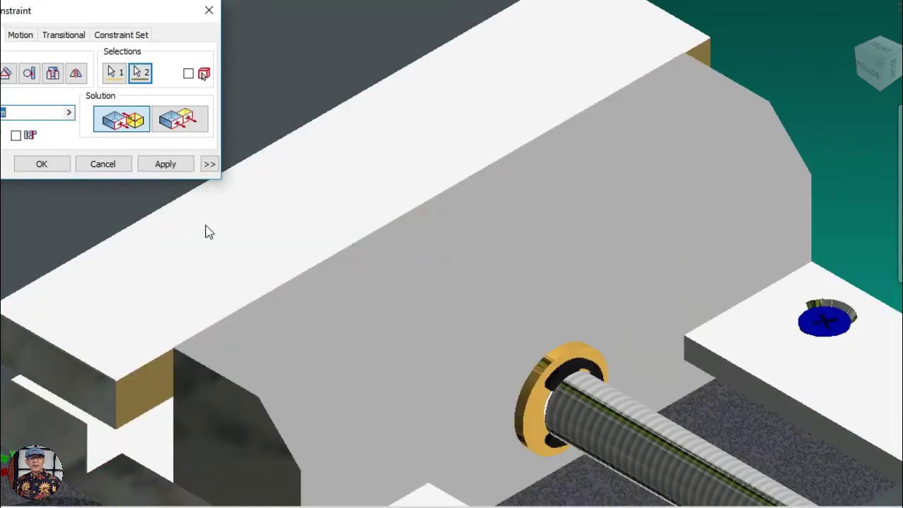
pyautogui.click(40, 169)
pyautogui.scroll(-3, 530, 264)
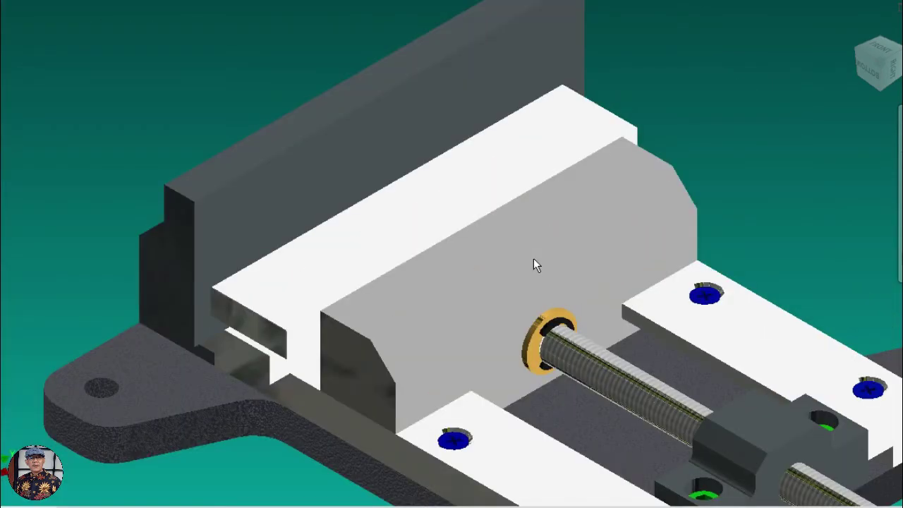
pyautogui.scroll(-5, 533, 261)
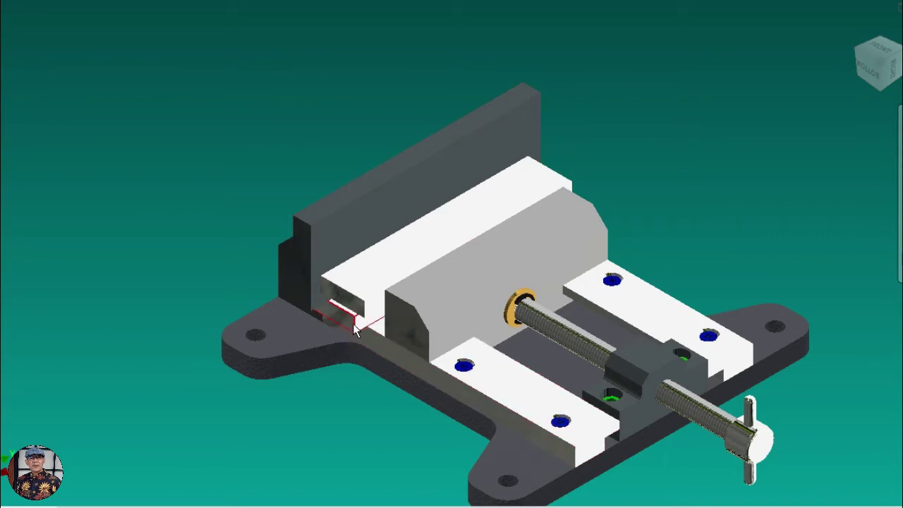
pyautogui.moveTo(878, 64)
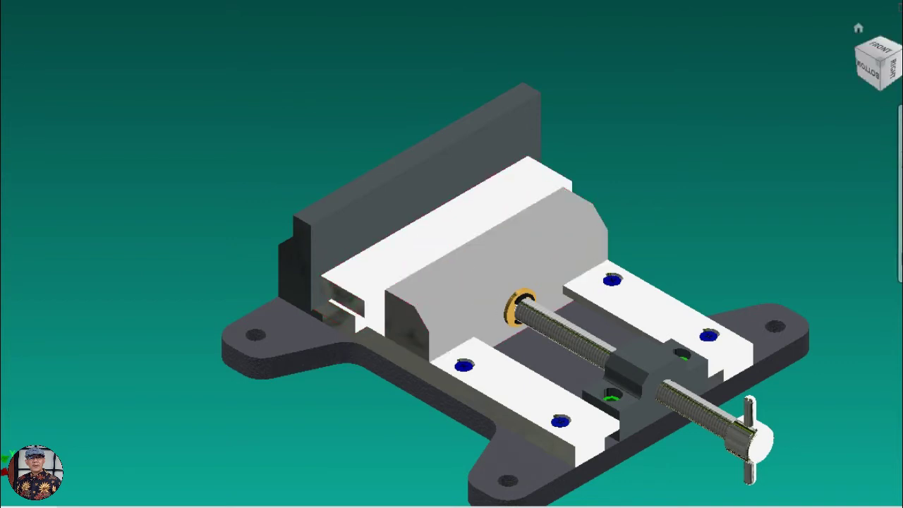
pyautogui.keyDown('shift'); pyautogui.moveTo(748, 181); pyautogui.dragTo(603, 268, button='middle'); pyautogui.keyUp('shift')
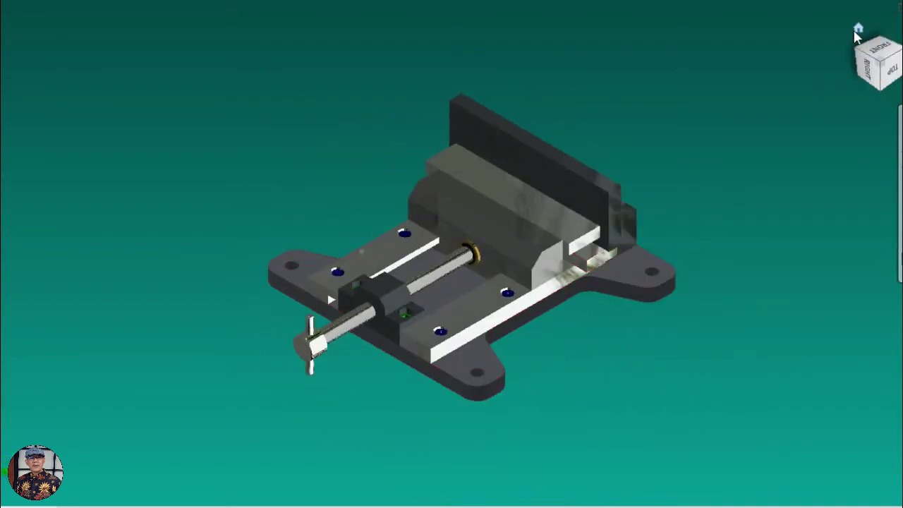
pyautogui.click(858, 29)
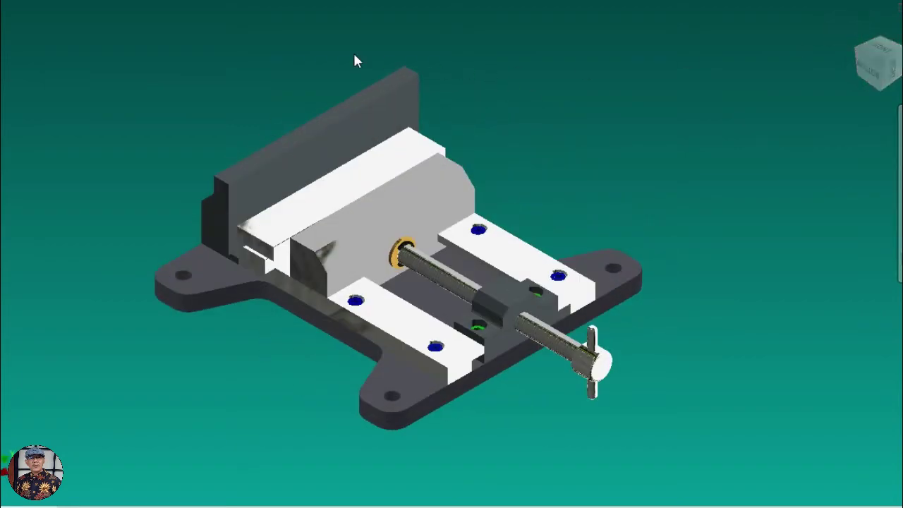
pyautogui.scroll(3, 259, 43)
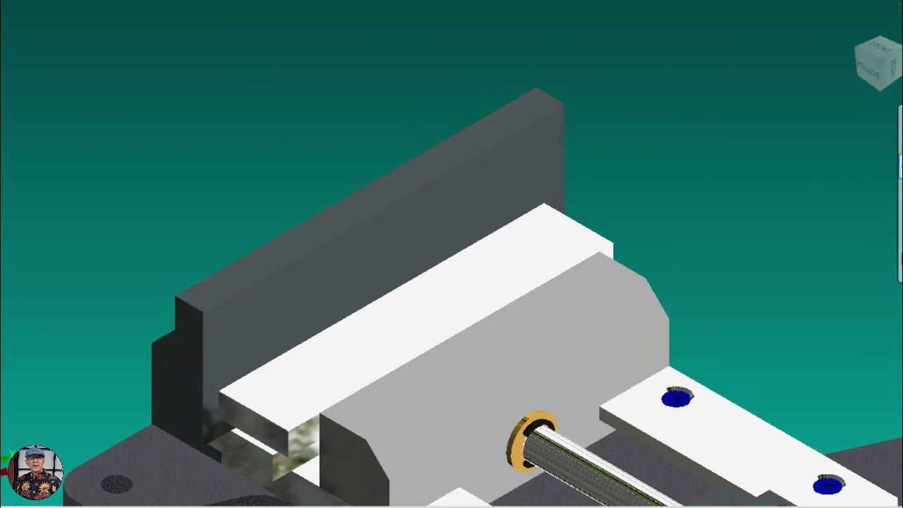
pyautogui.moveTo(460, 244); pyautogui.dragTo(470, 184, button='middle')
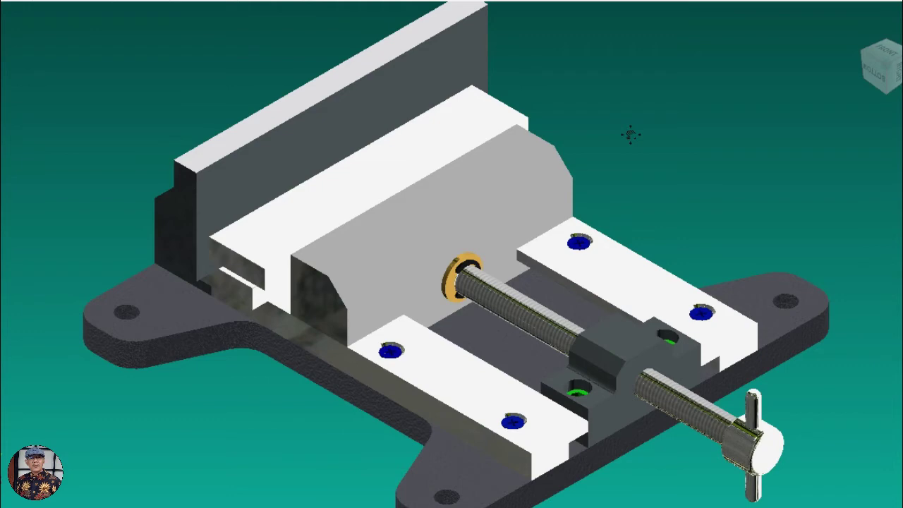
pyautogui.moveTo(459, 191); pyautogui.dragTo(504, 204)
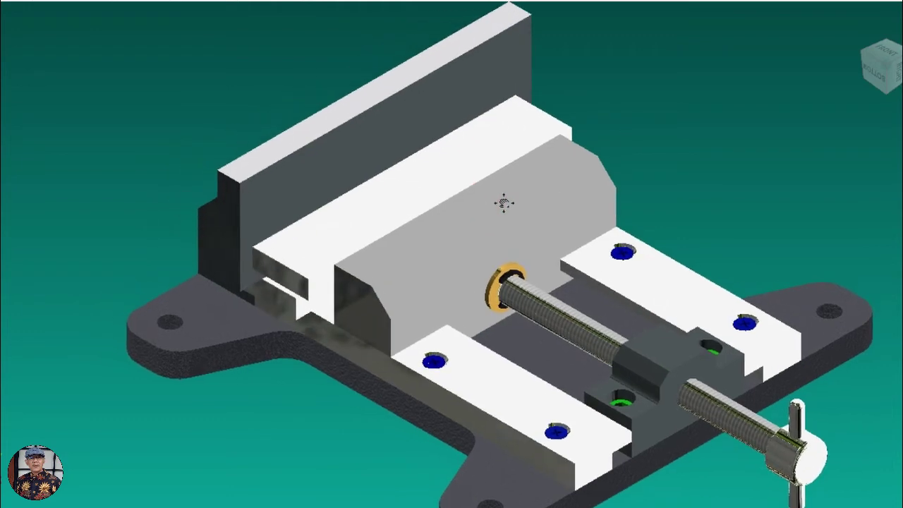
pyautogui.rightClick(203, 81)
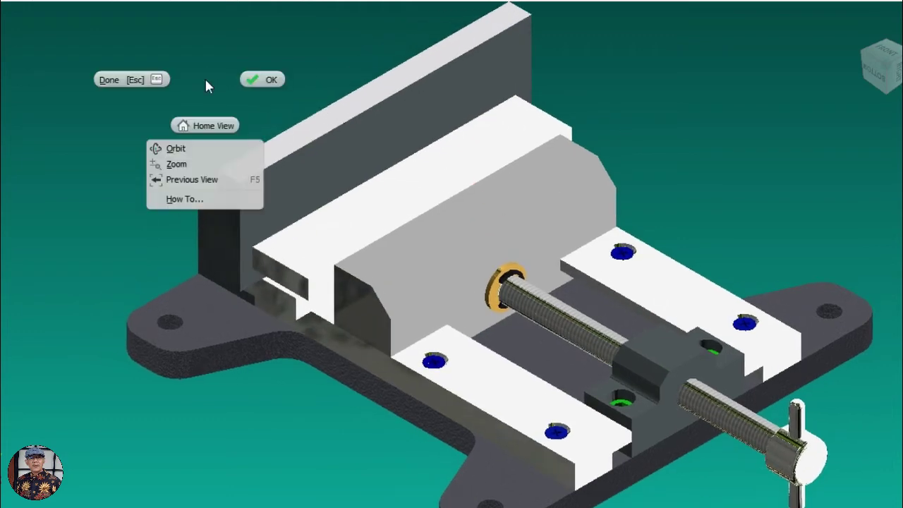
pyautogui.click(261, 81)
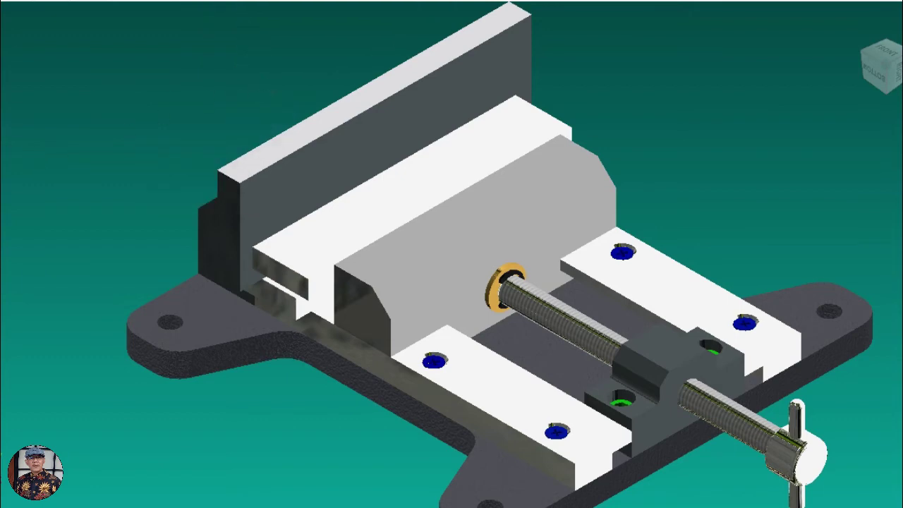
pyautogui.click(321, 289)
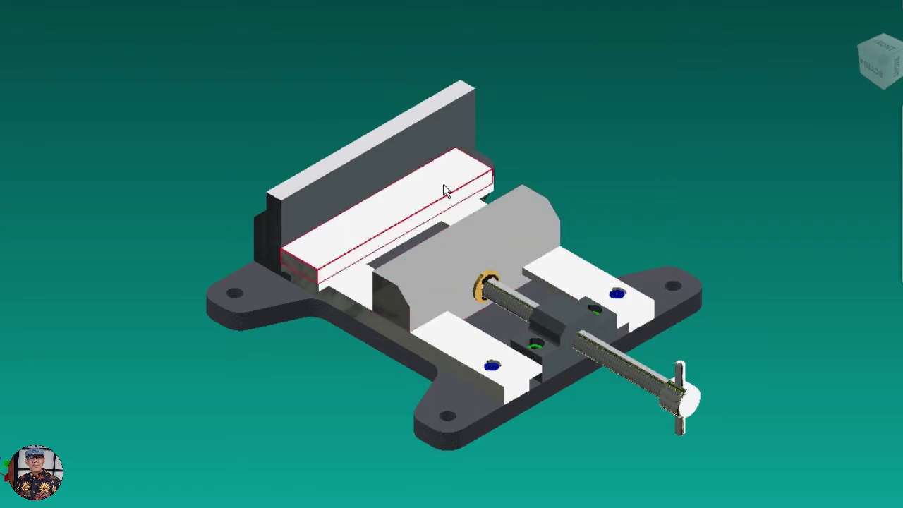
# Step: Drag the white block and the tall jaw plate away from the vise
pyautogui.moveTo(443, 170); pyautogui.dragTo(846, 159)
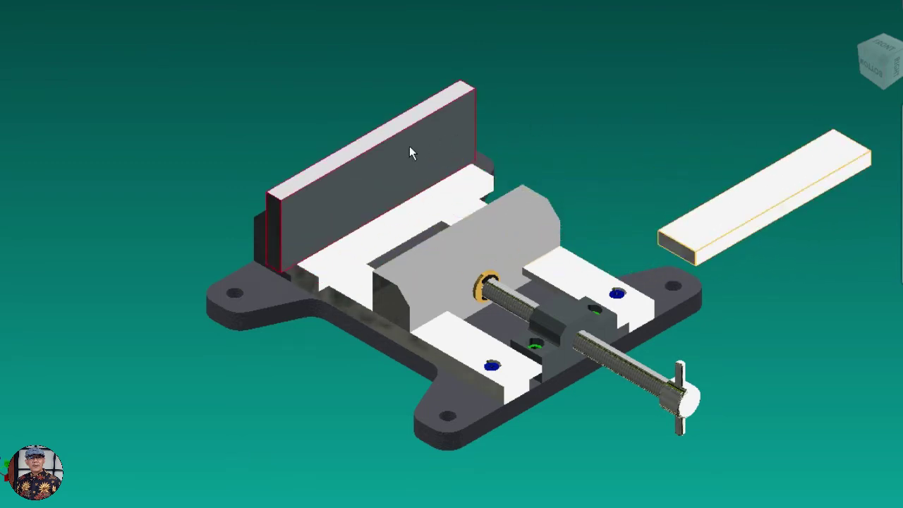
pyautogui.moveTo(410, 149); pyautogui.dragTo(666, 73)
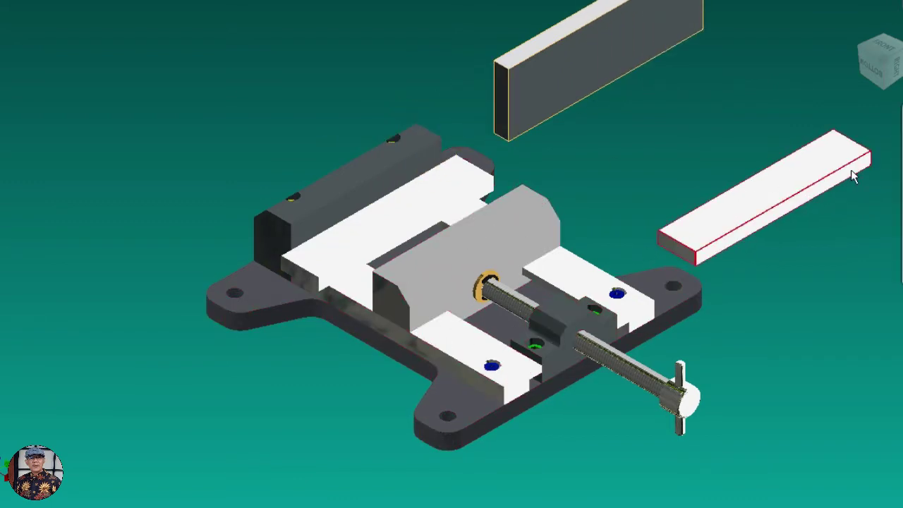
pyautogui.moveTo(508, 145); pyautogui.dragTo(436, 242, button='middle')
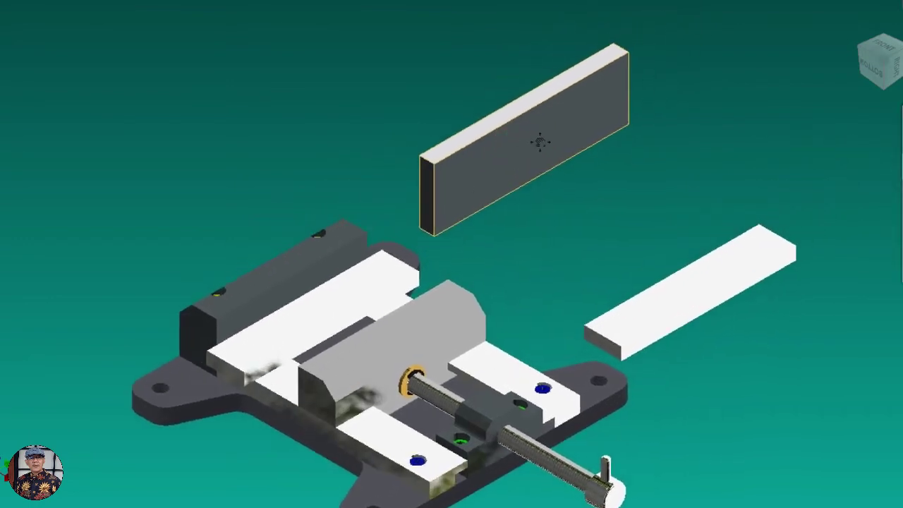
pyautogui.rightClick(688, 102)
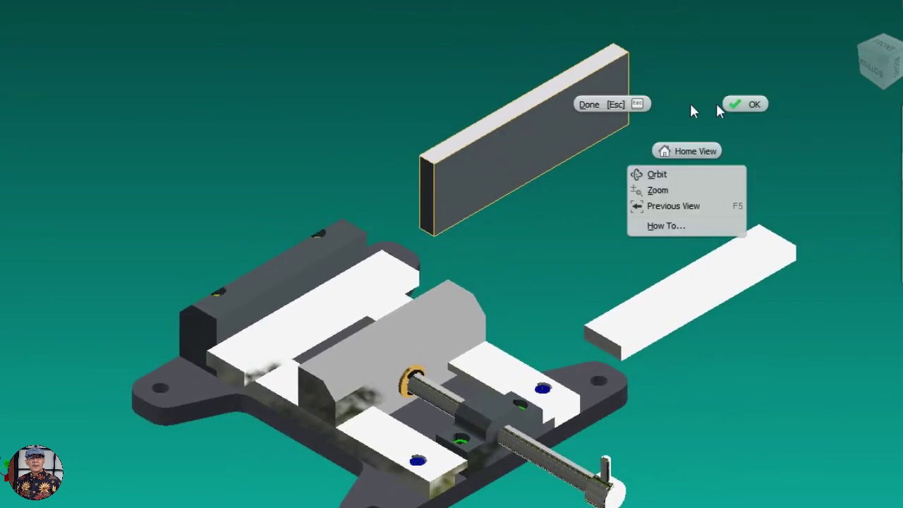
pyautogui.click(736, 102)
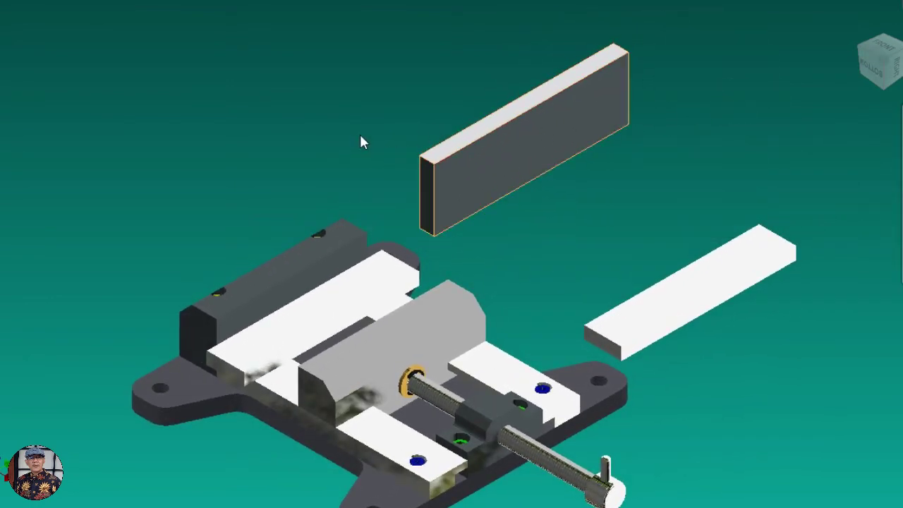
# Step: Select and deselect the floating jaw plate a few times
pyautogui.click(504, 87)
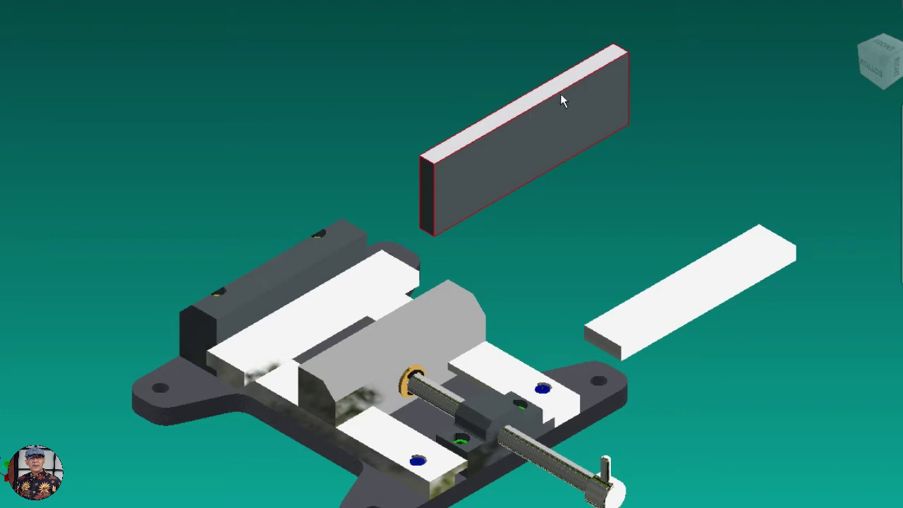
pyautogui.click(627, 49)
pyautogui.click(429, 165)
pyautogui.click(625, 50)
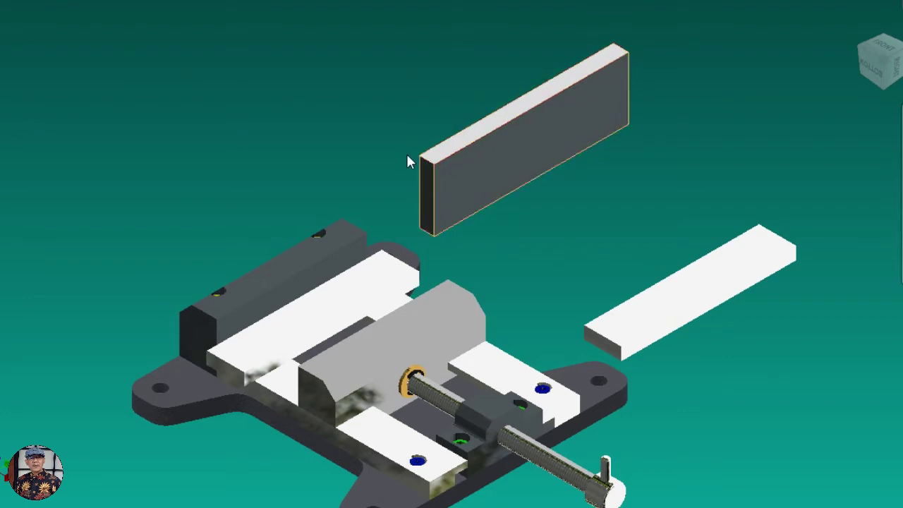
pyautogui.click(437, 162)
pyautogui.click(565, 107)
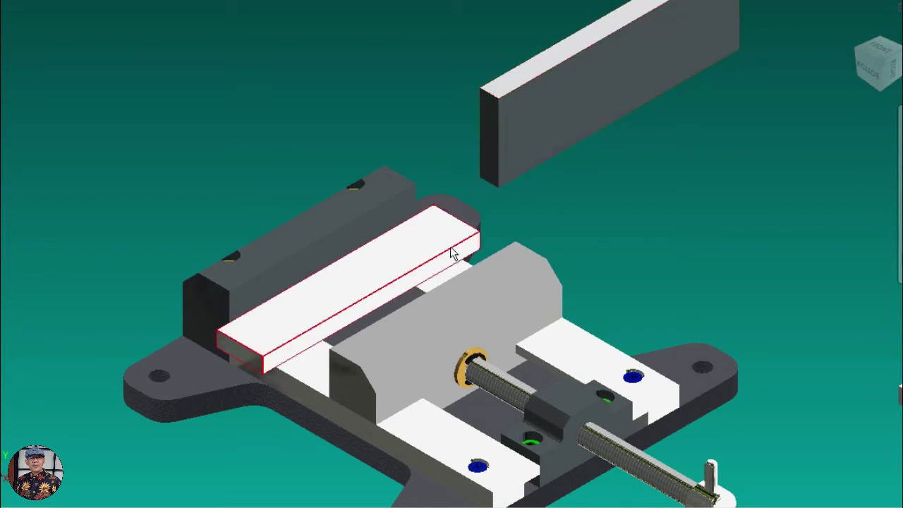
# Step: Drop the raised parallel block back down flat in the vise, then open Constrain
pyautogui.click(249, 326)
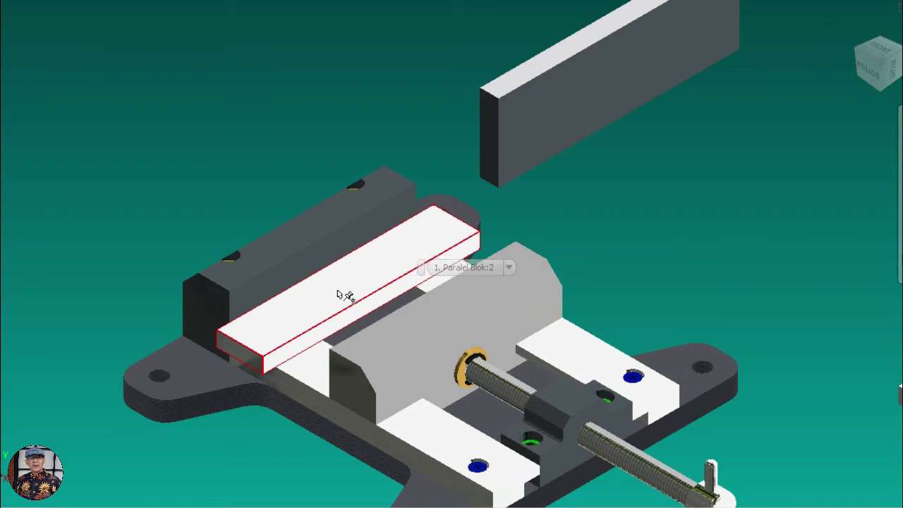
pyautogui.click(427, 236)
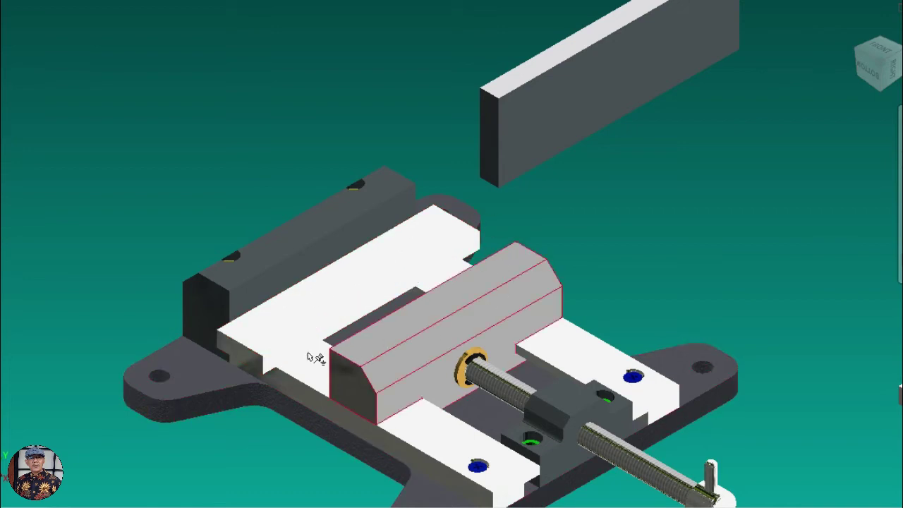
pyautogui.click(343, 237)
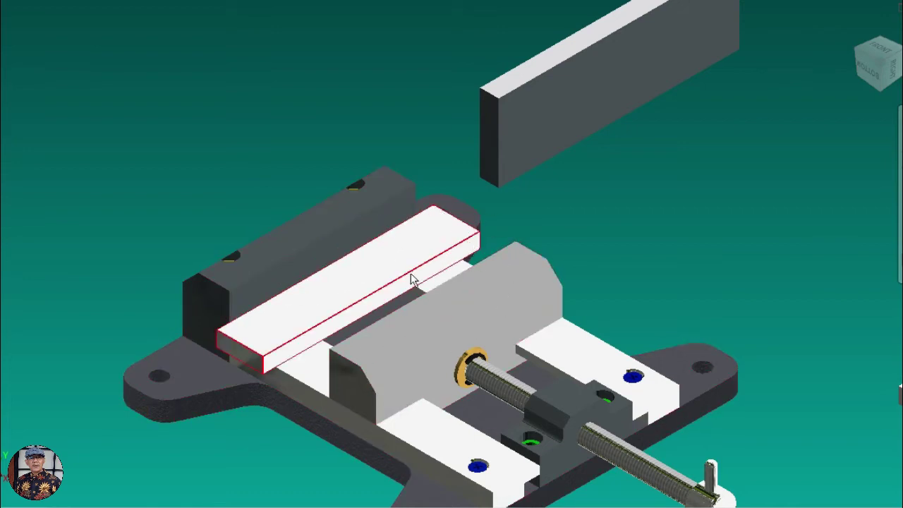
pyautogui.click(231, 340)
pyautogui.click(397, 232)
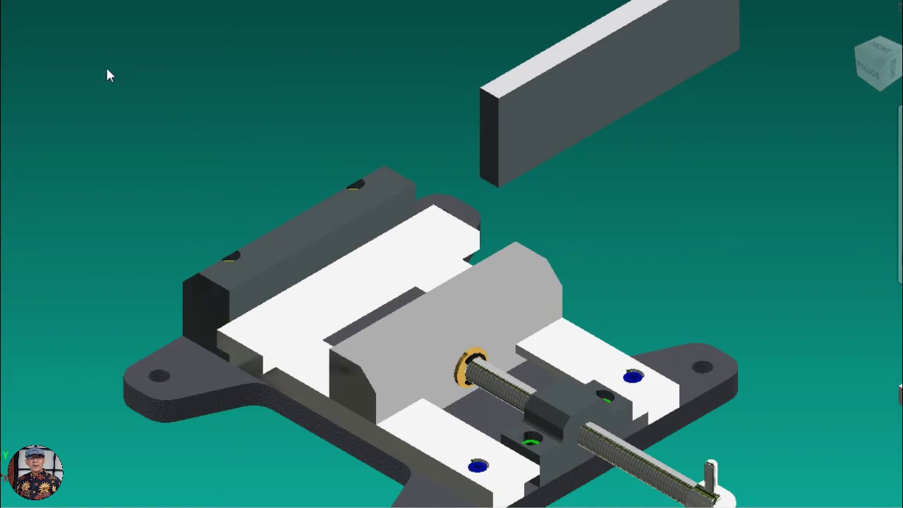
pyautogui.click(9, 15)
# Step: Mate the jaw plate face against the fixed jaw face and apply
pyautogui.click(14, 24)
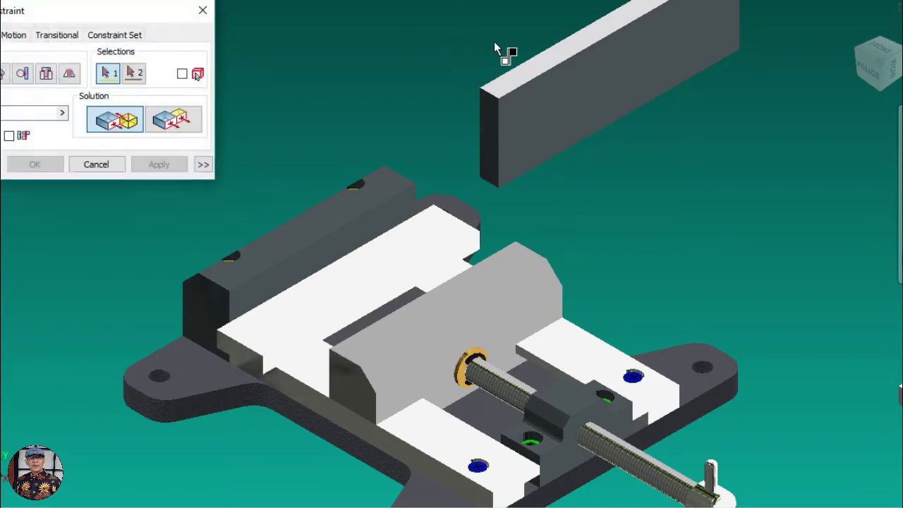
pyautogui.click(525, 70)
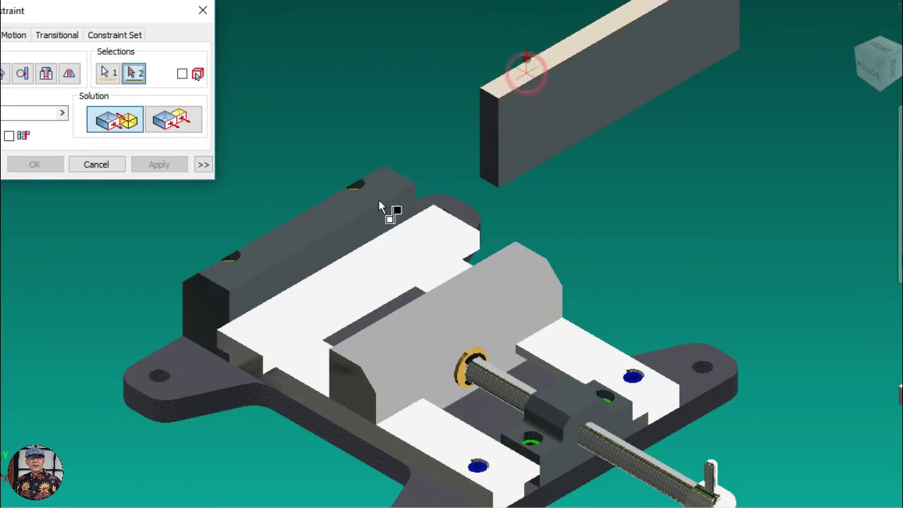
pyautogui.click(345, 237)
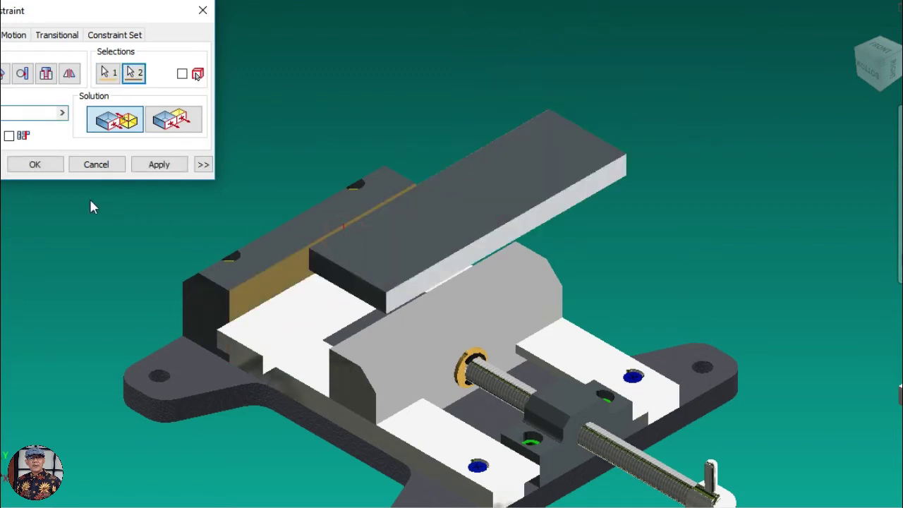
pyautogui.click(168, 165)
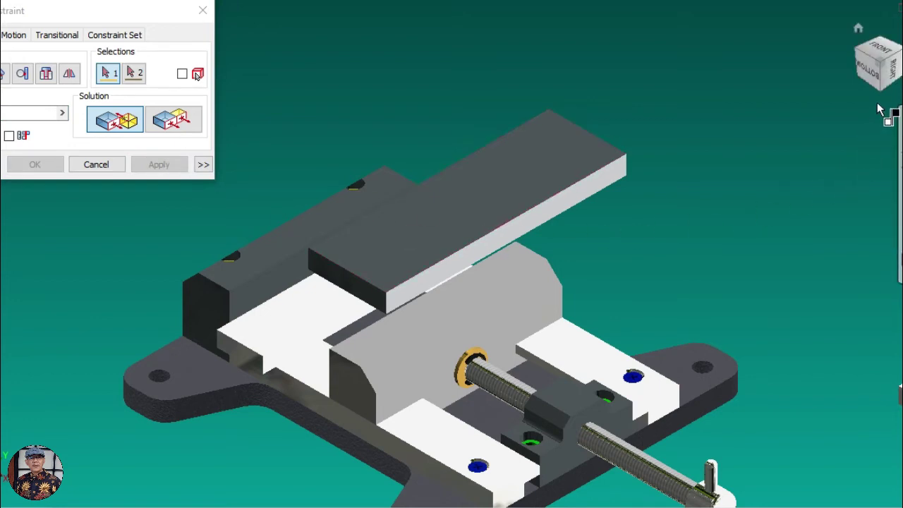
# Step: Mate the plate's face to the bed face underneath and confirm
pyautogui.click(301, 310)
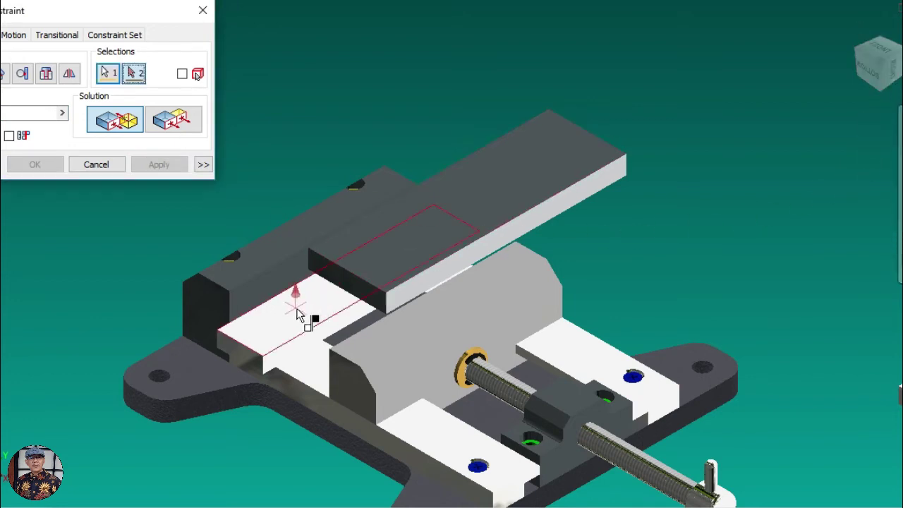
pyautogui.click(882, 86)
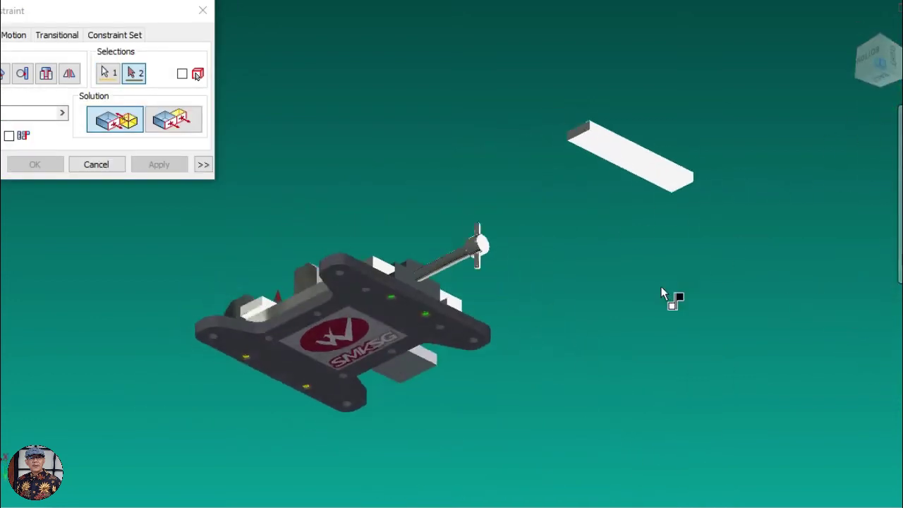
pyautogui.scroll(3, 428, 400)
pyautogui.click(389, 354)
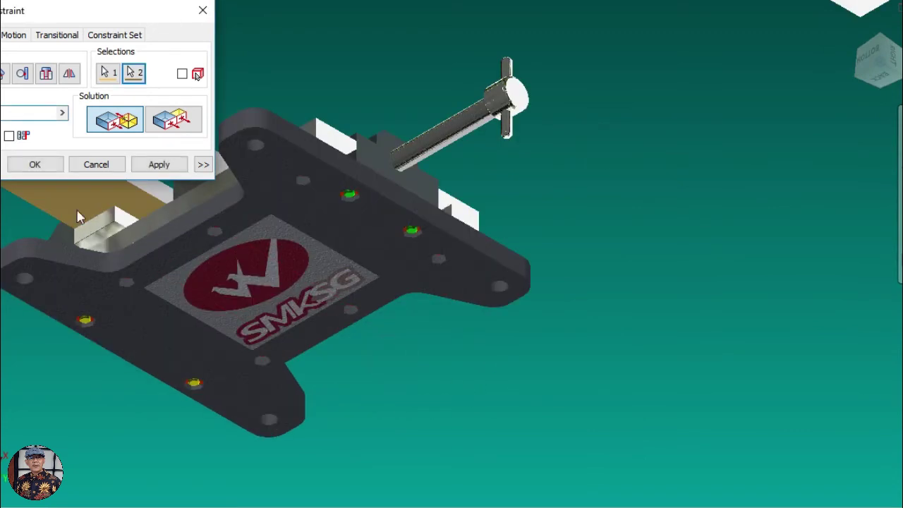
pyautogui.click(35, 164)
# Step: Return to the Home view and drag the jaw plate into place on the fixed jaw
pyautogui.click(857, 29)
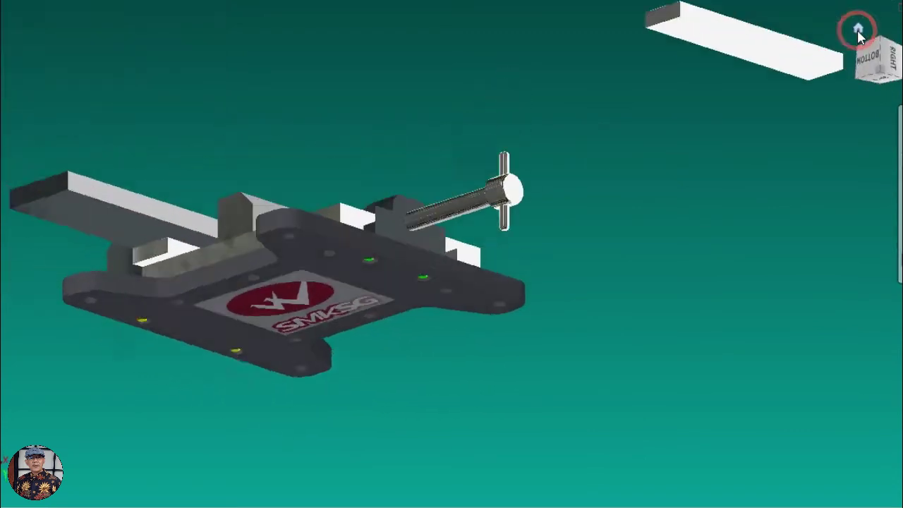
pyautogui.scroll(3, 297, 229)
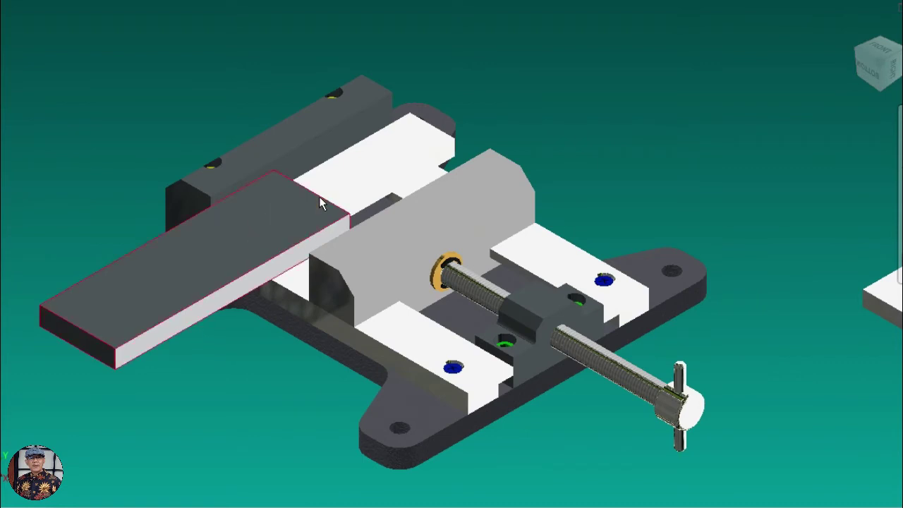
pyautogui.moveTo(228, 258)
pyautogui.mouseDown()
pyautogui.moveTo(347, 200)
pyautogui.moveTo(381, 171)
pyautogui.mouseUp()
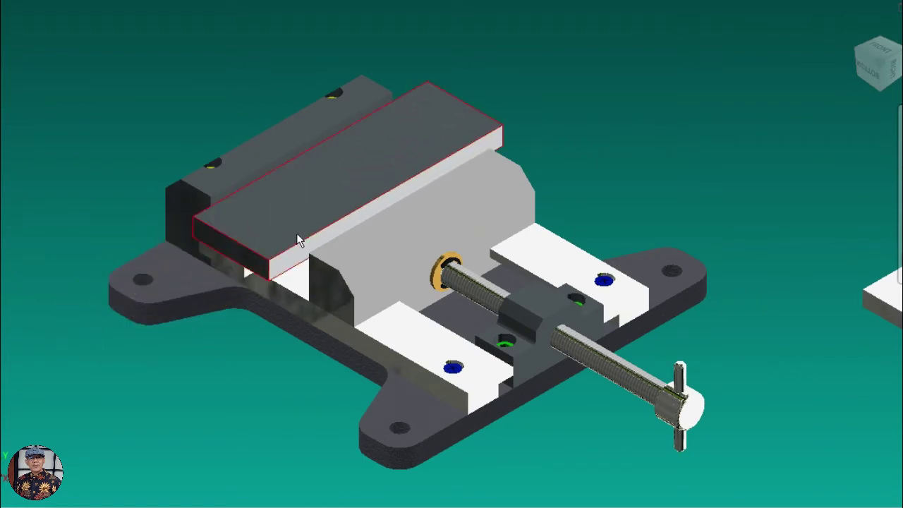
pyautogui.scroll(3, 296, 234)
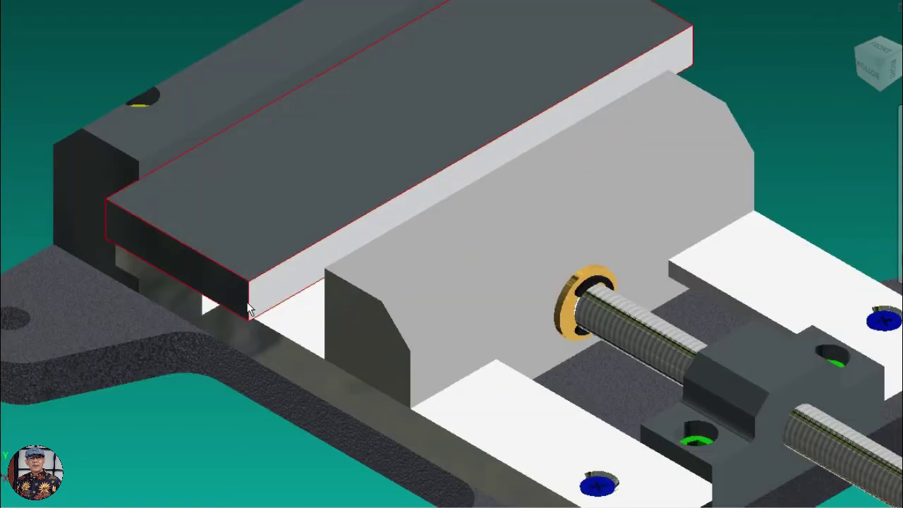
pyautogui.click(199, 302)
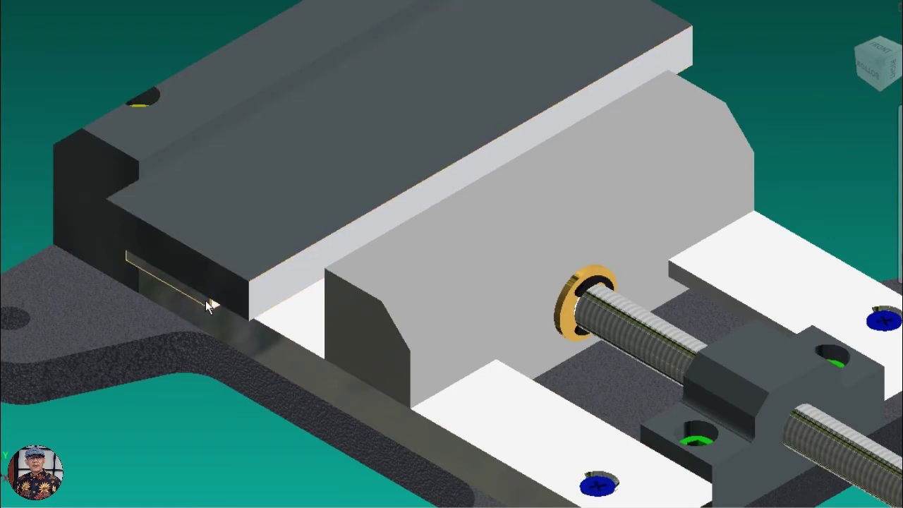
pyautogui.click(213, 297)
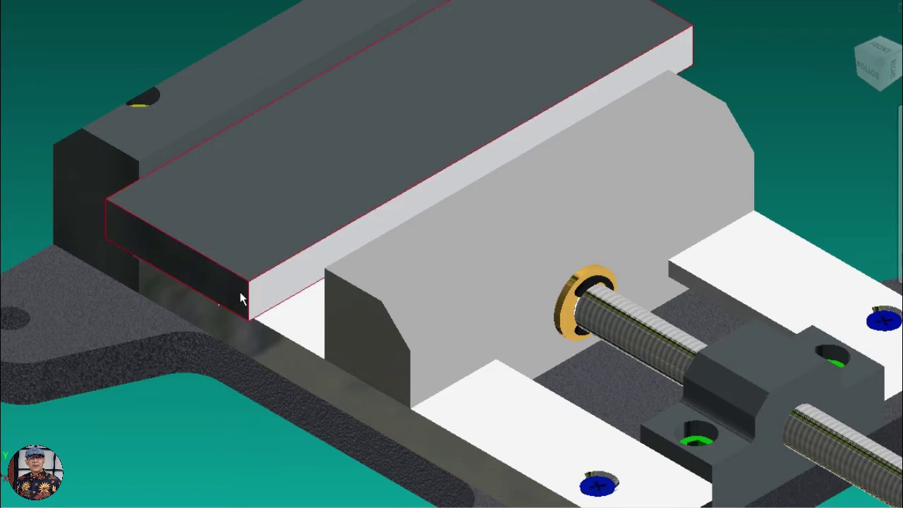
pyautogui.click(140, 180)
pyautogui.moveTo(181, 233)
pyautogui.mouseDown()
pyautogui.moveTo(116, 291)
pyautogui.moveTo(225, 192)
pyautogui.mouseUp()
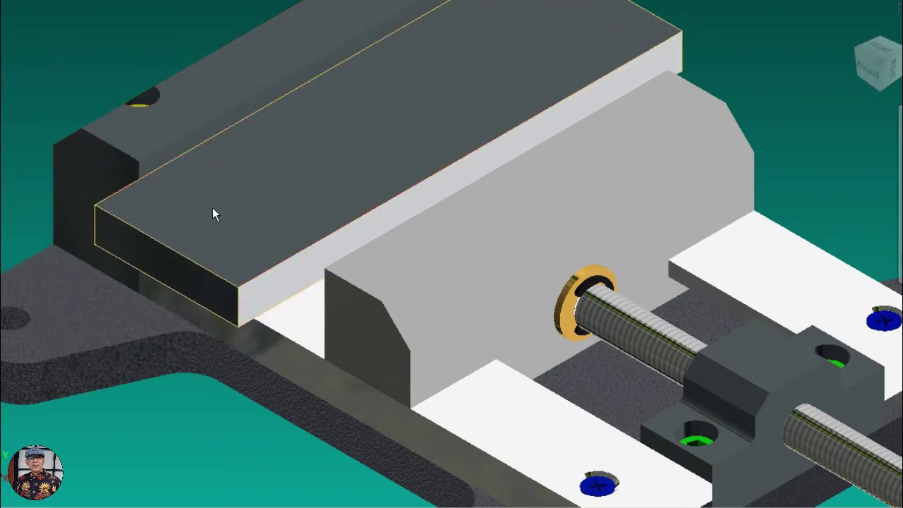
# Step: Clear the jaw plate selection and drag the movable jaw back along the screw
pyautogui.click(887, 56)
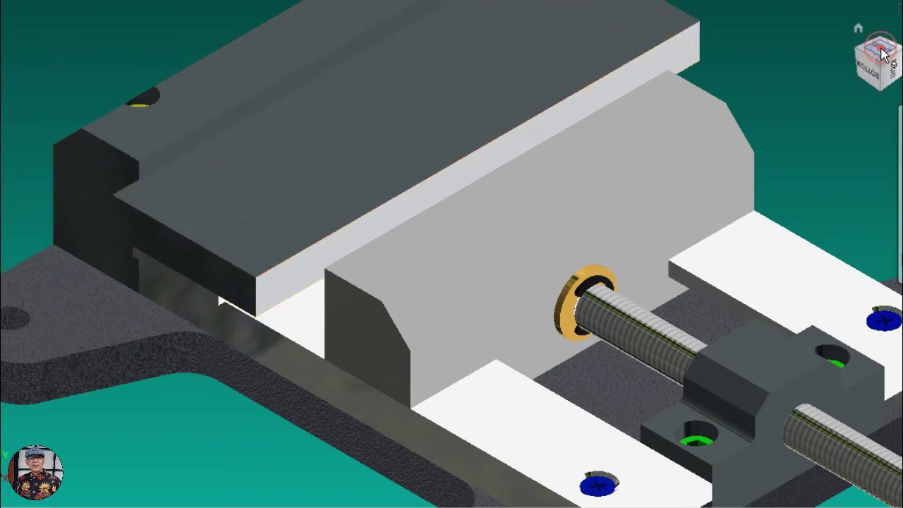
pyautogui.scroll(3, 368, 309)
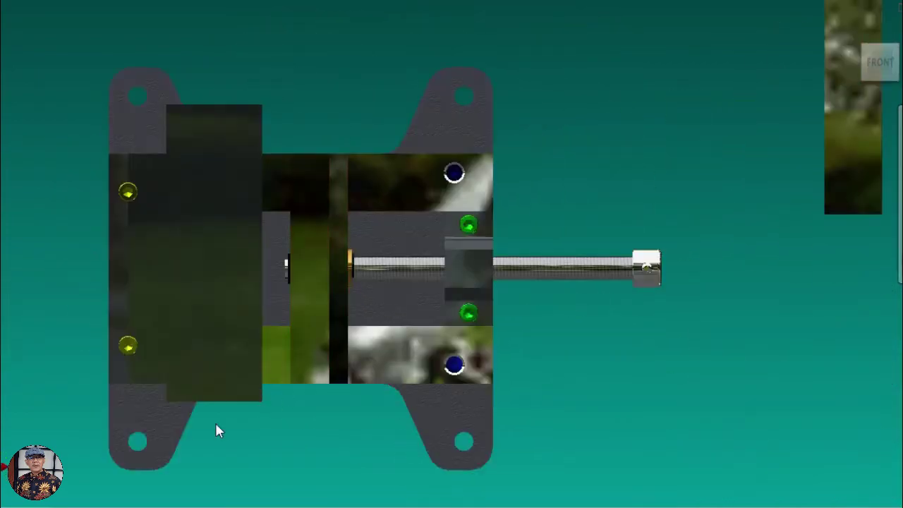
pyautogui.click(202, 397)
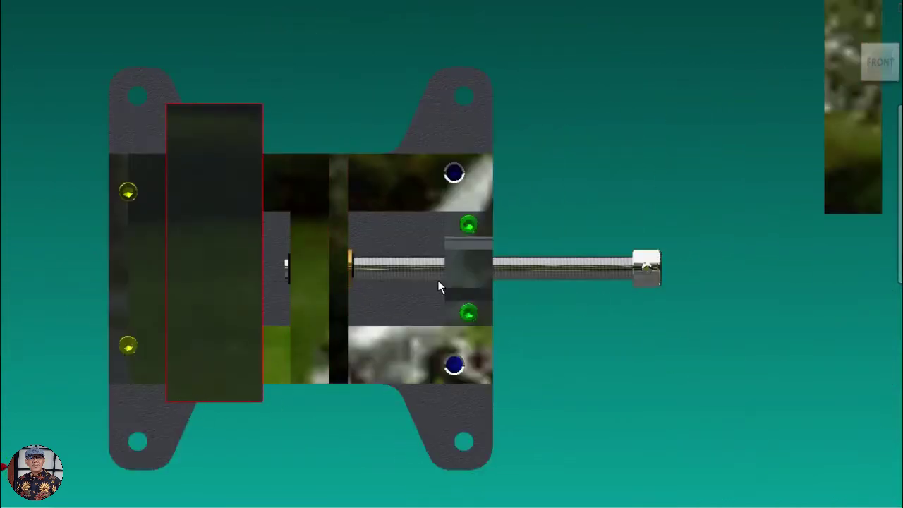
pyautogui.press('Escape')
pyautogui.click(859, 30)
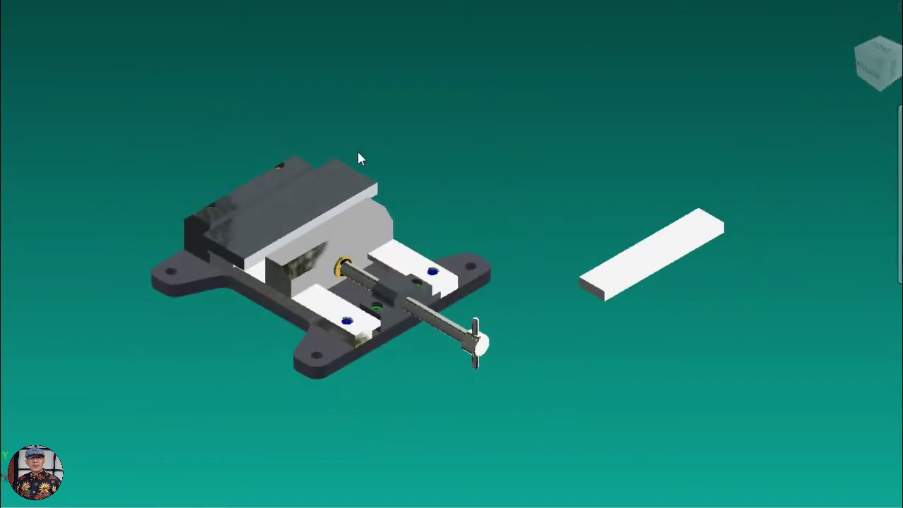
pyautogui.scroll(5, 290, 217)
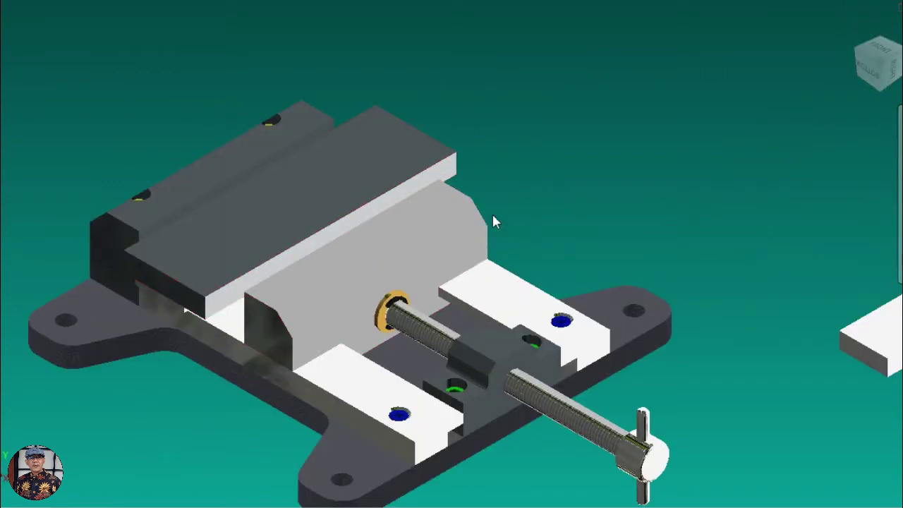
pyautogui.moveTo(435, 230); pyautogui.dragTo(523, 200)
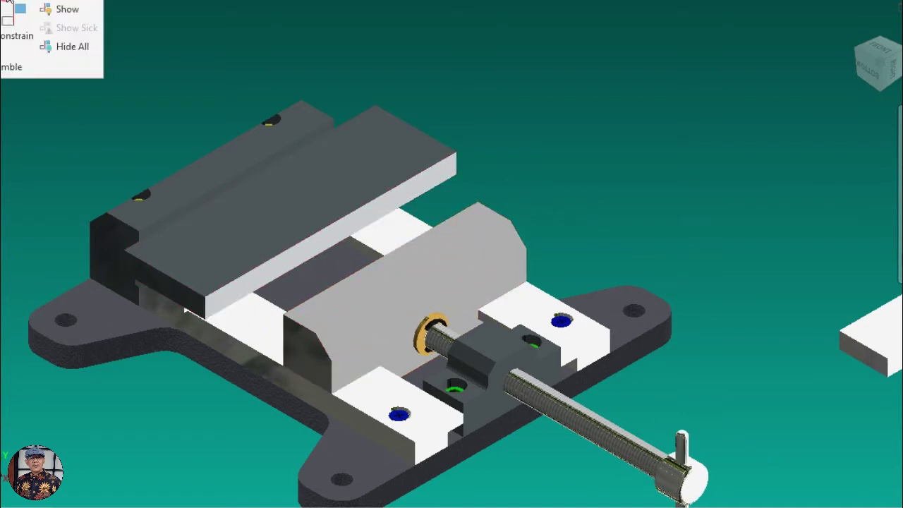
# Step: Apply a Mate constraint between the movable jaw face and the fixed jaw face
pyautogui.click(10, 27)
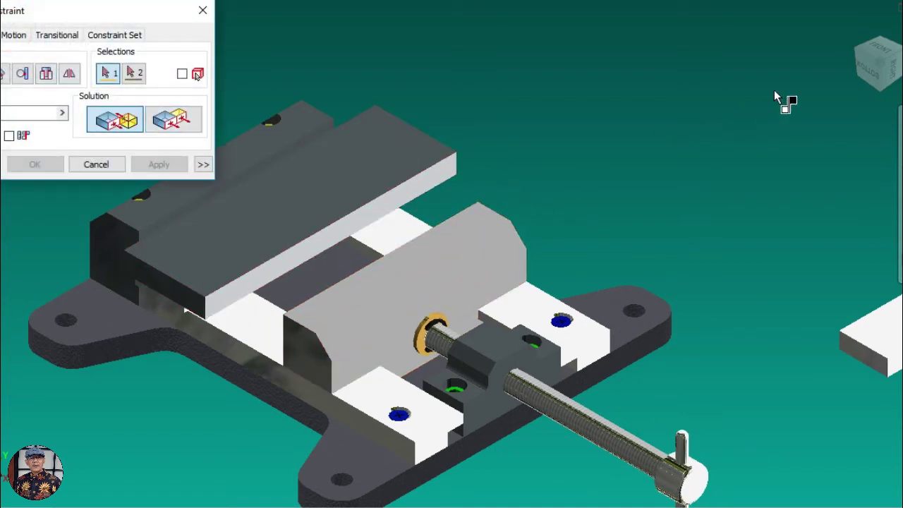
pyautogui.click(858, 55)
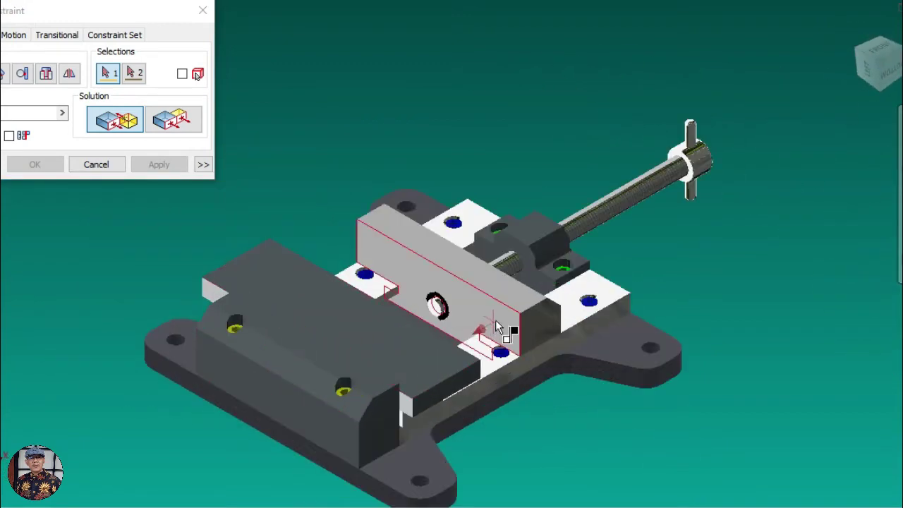
pyautogui.click(482, 320)
pyautogui.click(858, 33)
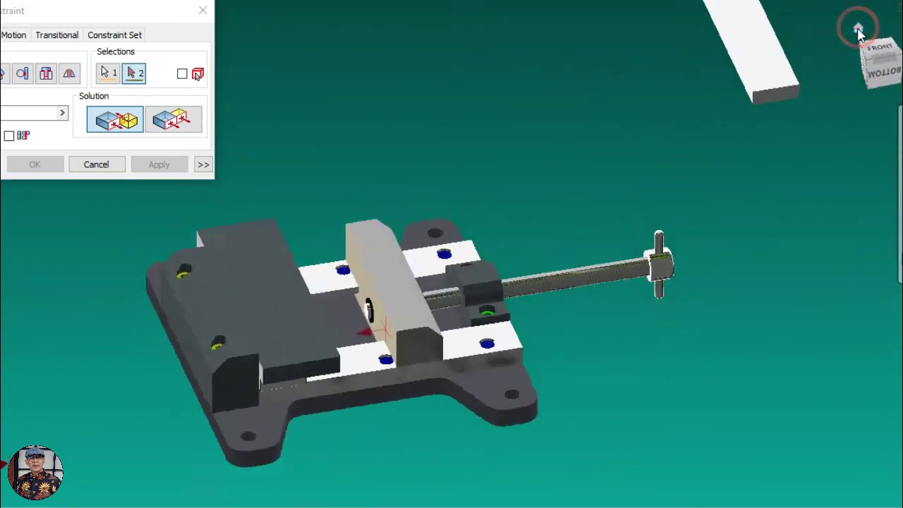
pyautogui.click(285, 230)
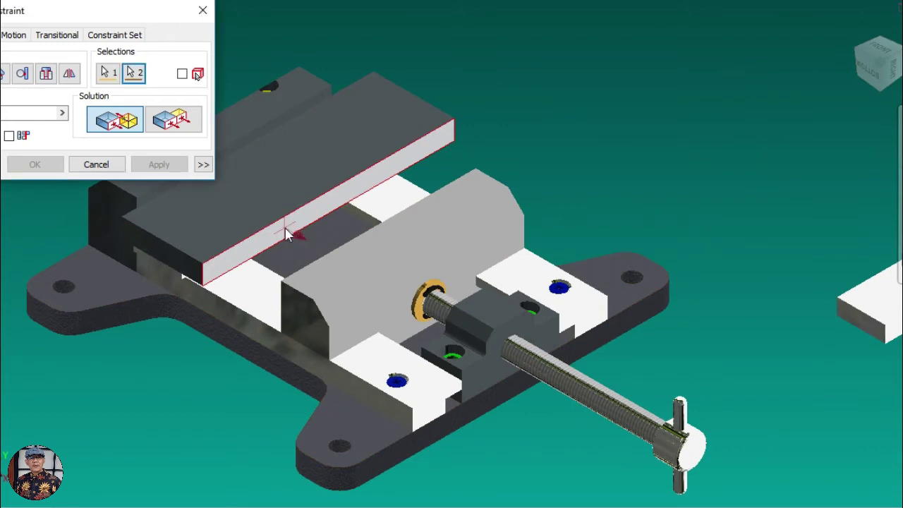
pyautogui.click(48, 170)
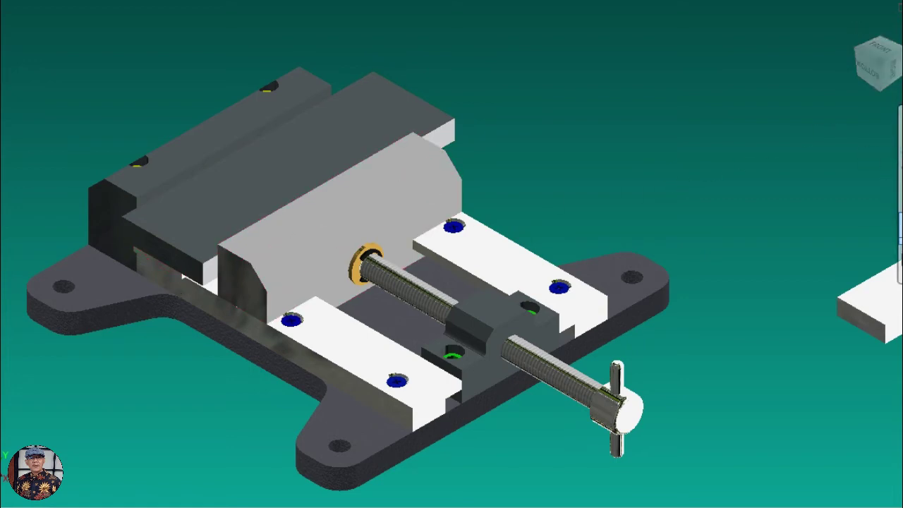
pyautogui.keyDown('shift'); pyautogui.moveTo(275, 269); pyautogui.dragTo(310, 233, button='middle'); pyautogui.keyUp('shift')
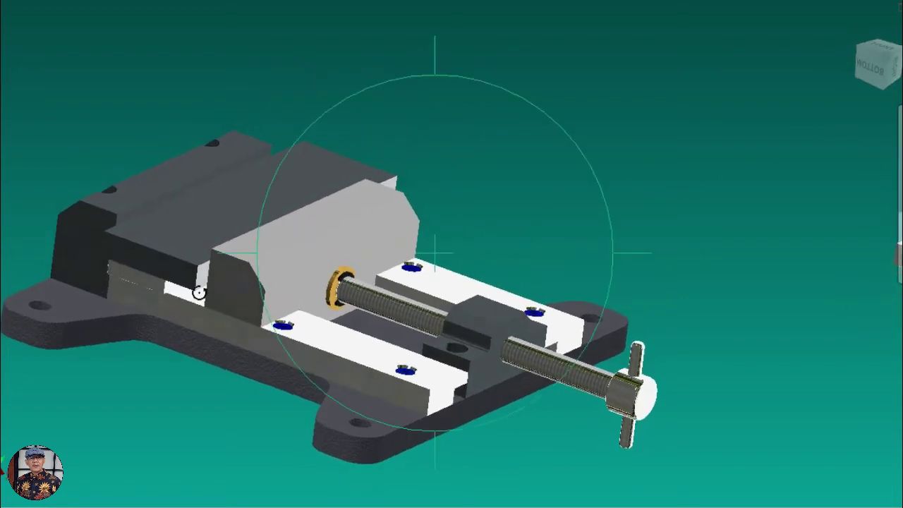
pyautogui.scroll(-3, 381, 271)
pyautogui.scroll(5, 279, 275)
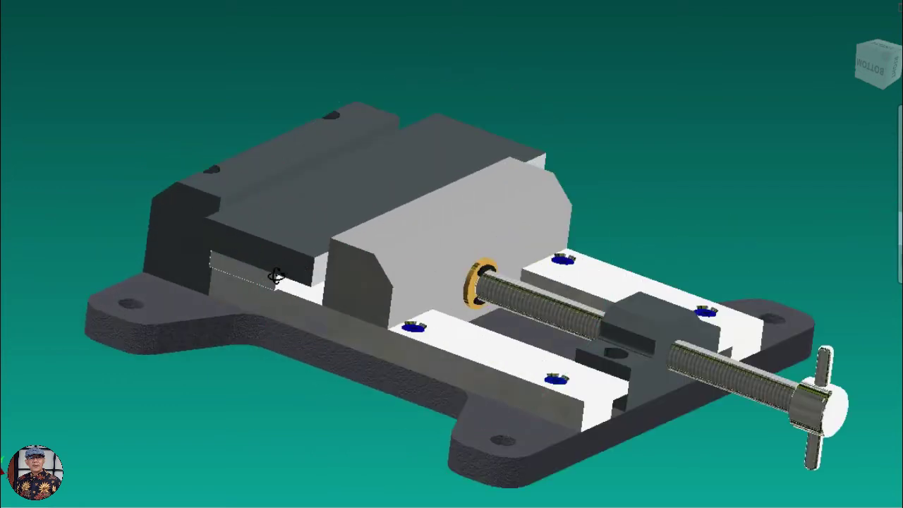
pyautogui.scroll(5, 276, 276)
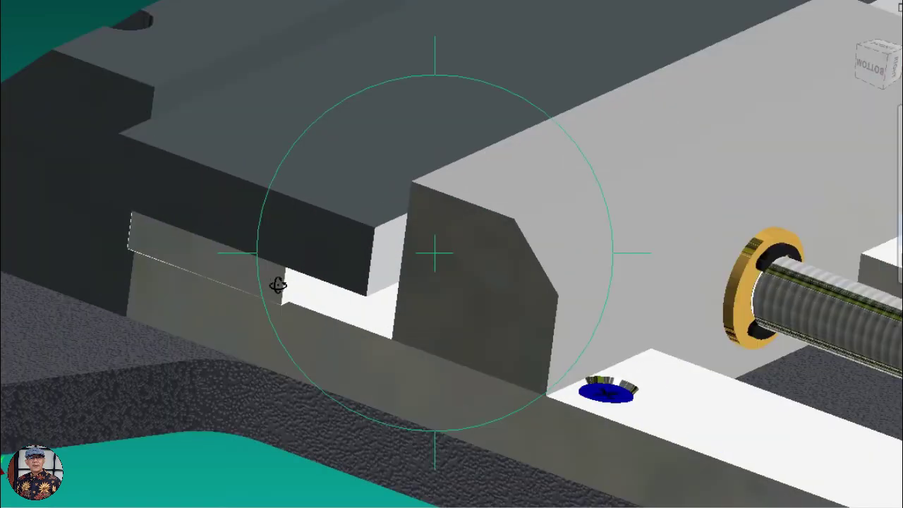
pyautogui.scroll(-5, 480, 253)
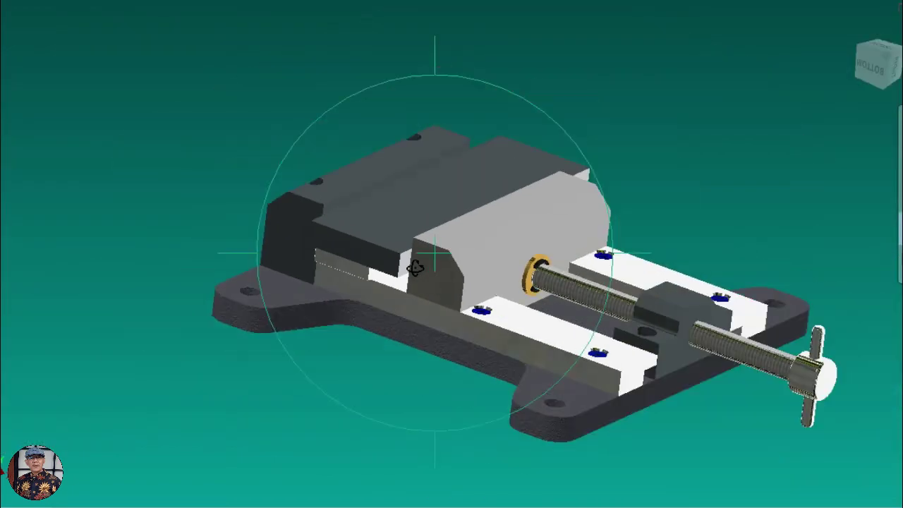
pyautogui.press('Escape')
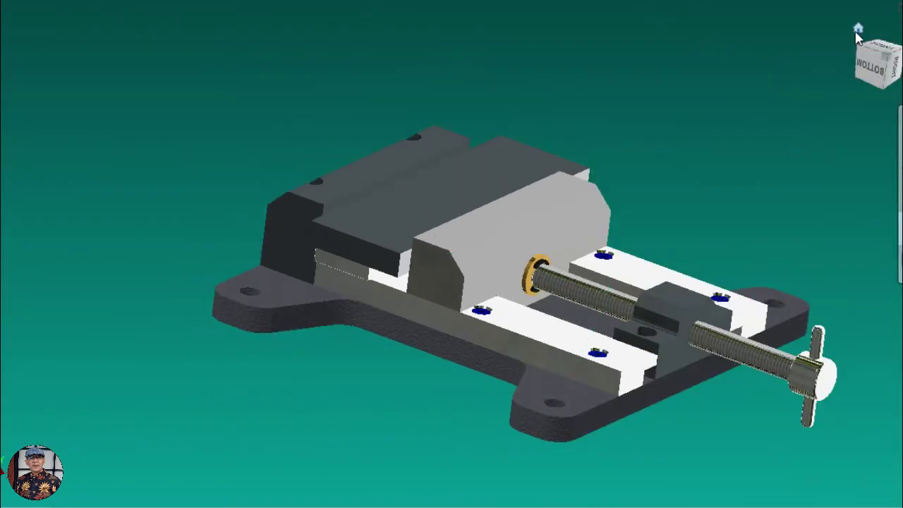
pyautogui.click(858, 29)
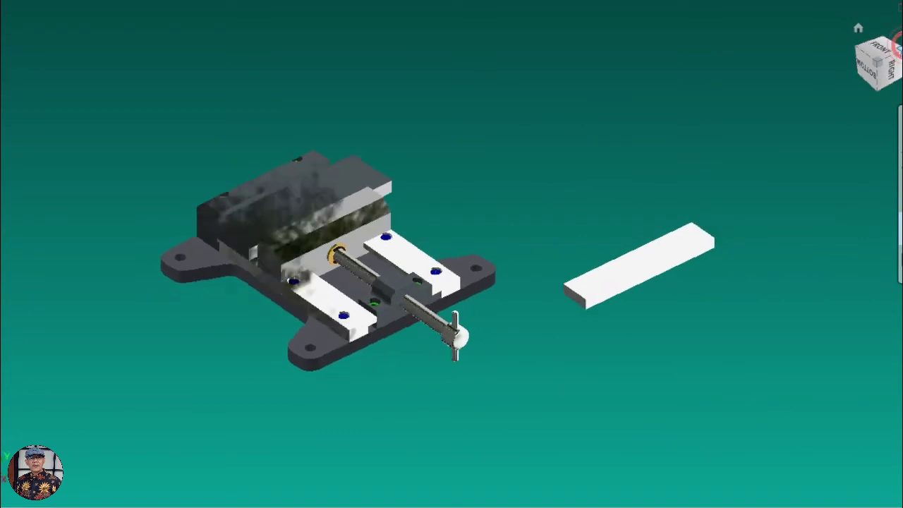
pyautogui.press('F4')
pyautogui.moveTo(585, 256); pyautogui.dragTo(544, 263)
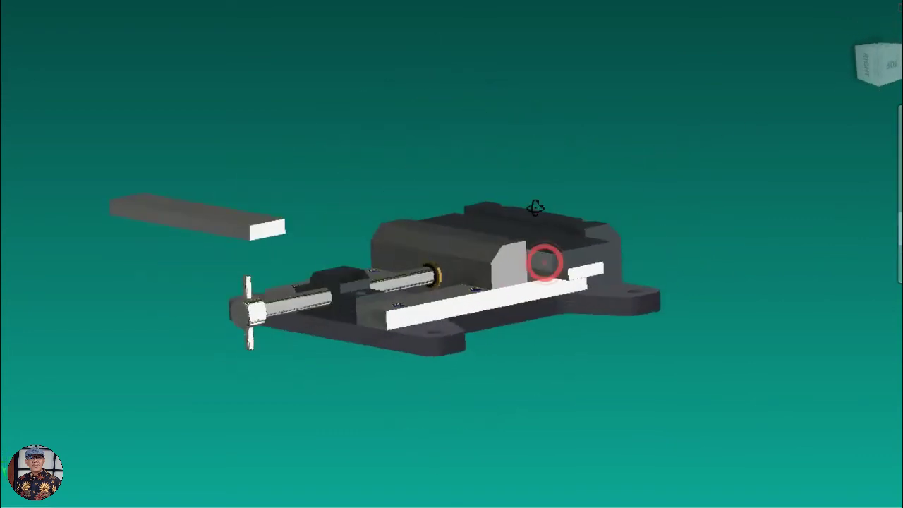
pyautogui.press('F4')
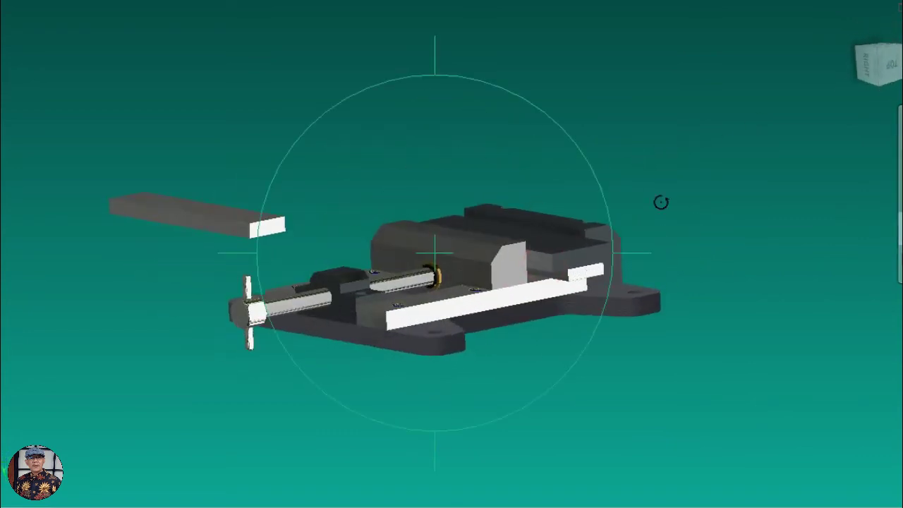
pyautogui.moveTo(660, 203); pyautogui.dragTo(750, 106)
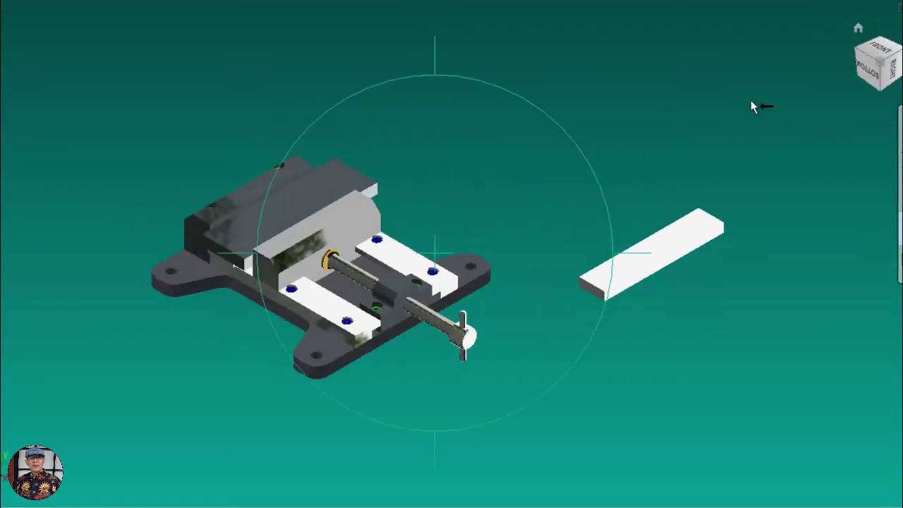
pyautogui.press('Escape')
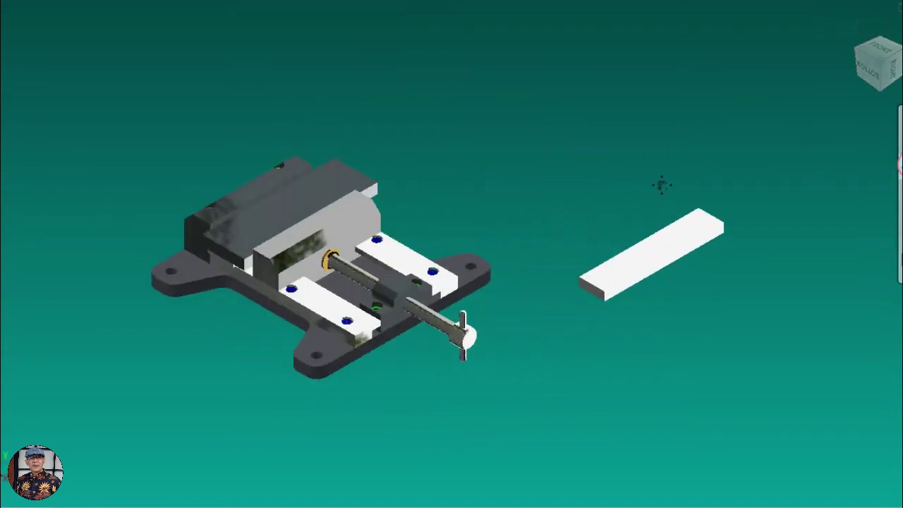
pyautogui.moveTo(362, 216); pyautogui.dragTo(427, 232, button='middle')
pyautogui.scroll(3, 409, 226)
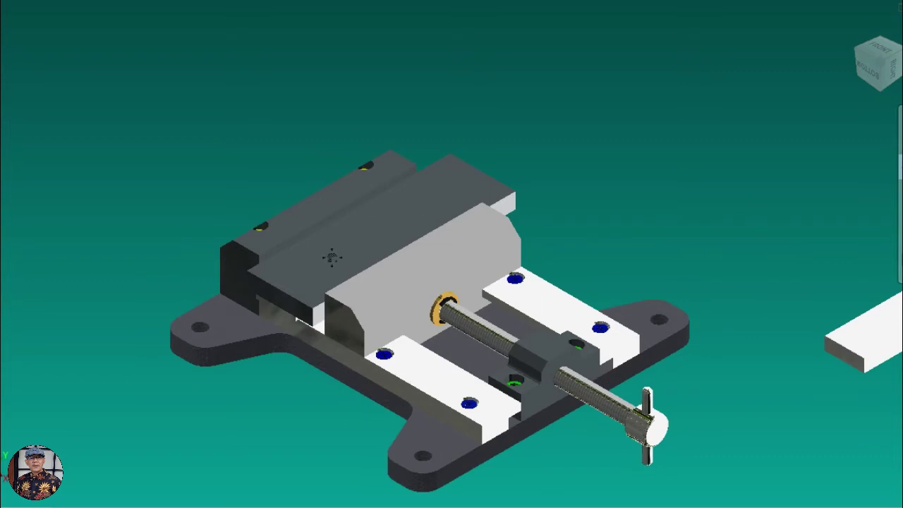
pyautogui.rightClick(515, 75)
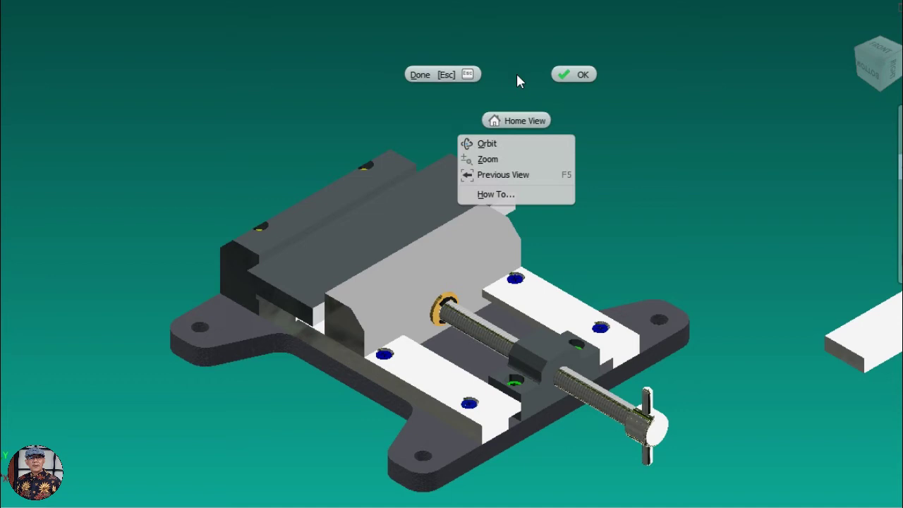
pyautogui.click(571, 73)
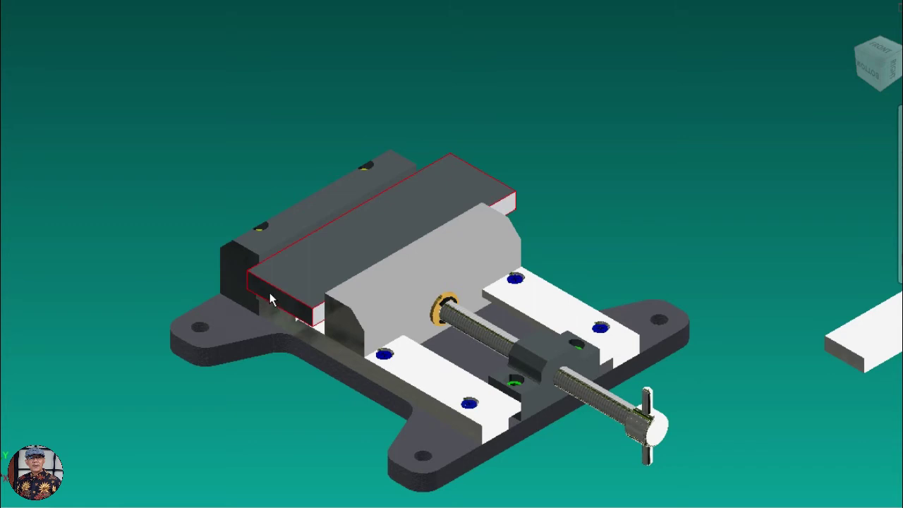
# Step: Zoom in with the mouse wheel on the fixed jaw and the bed beneath it
pyautogui.scroll(5, 269, 293)
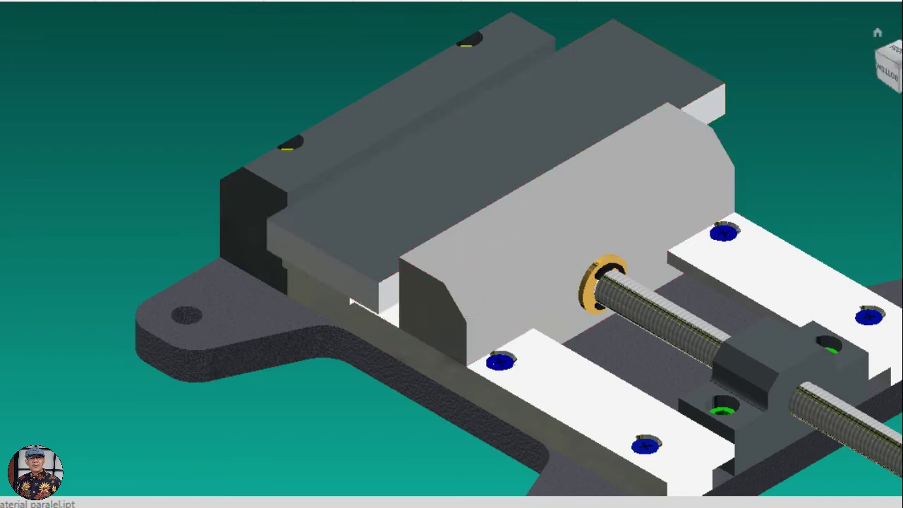
pyautogui.click(878, 32)
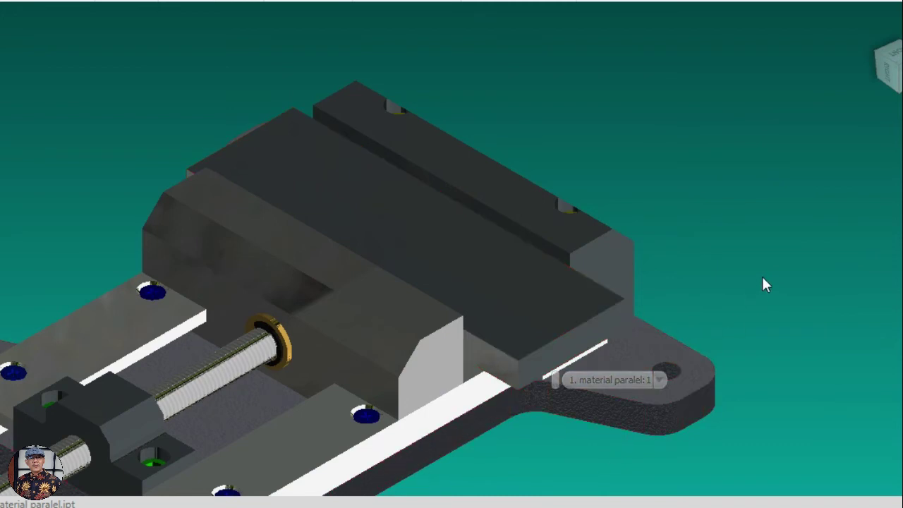
pyautogui.scroll(3, 568, 437)
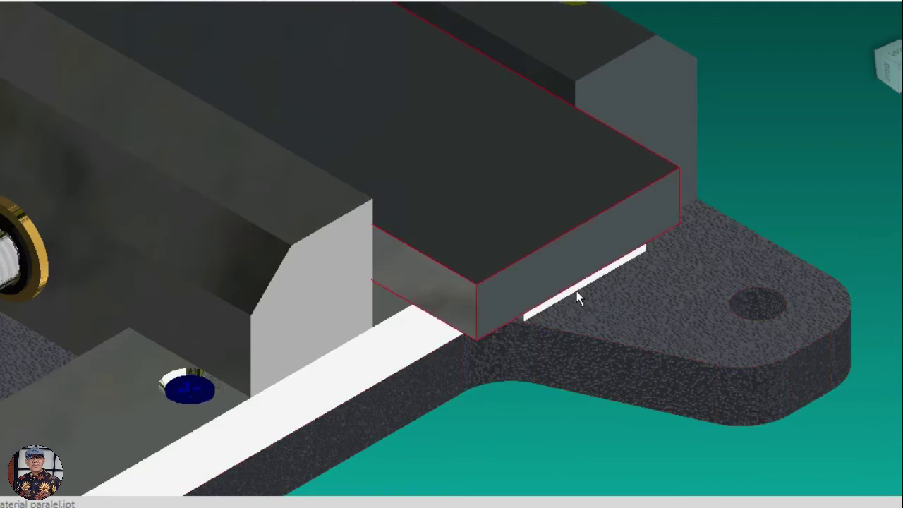
pyautogui.moveTo(577, 297)
pyautogui.mouseDown()
pyautogui.moveTo(544, 300)
pyautogui.moveTo(561, 303)
pyautogui.mouseUp()
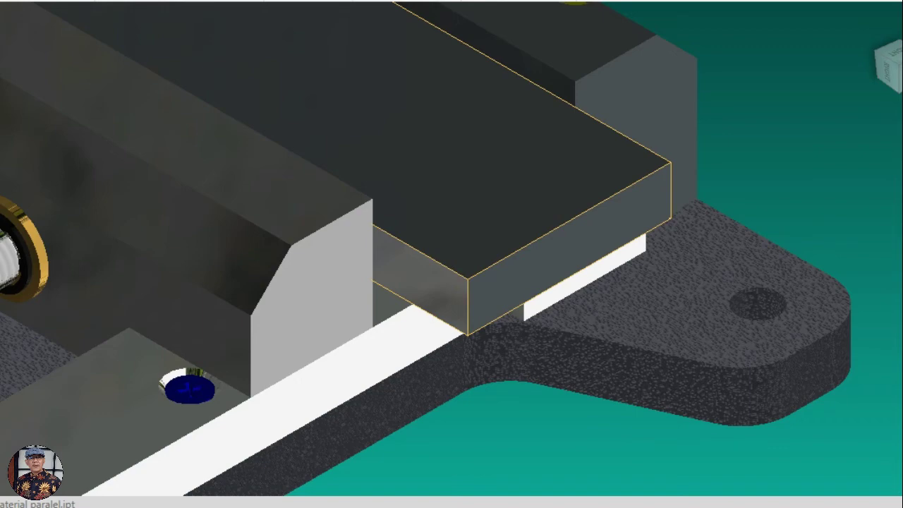
pyautogui.moveTo(638, 298); pyautogui.dragTo(625, 270, button='middle')
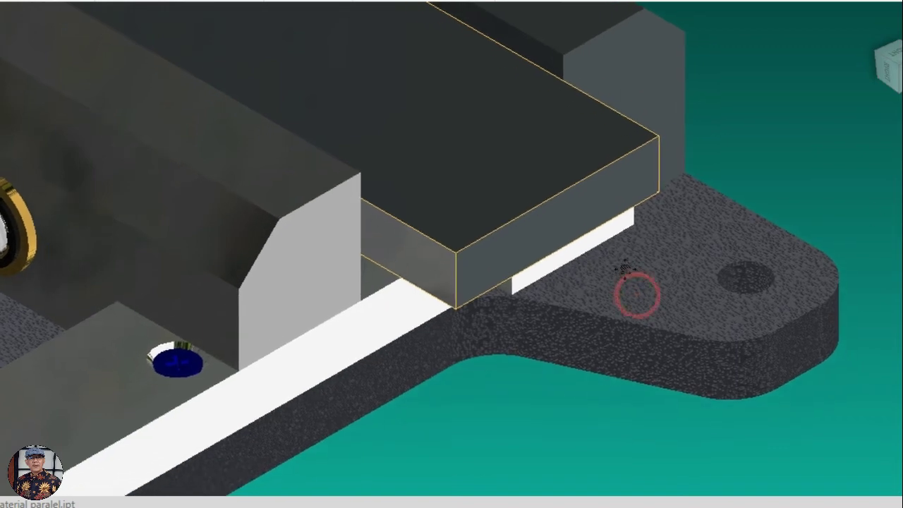
pyautogui.press('F4')
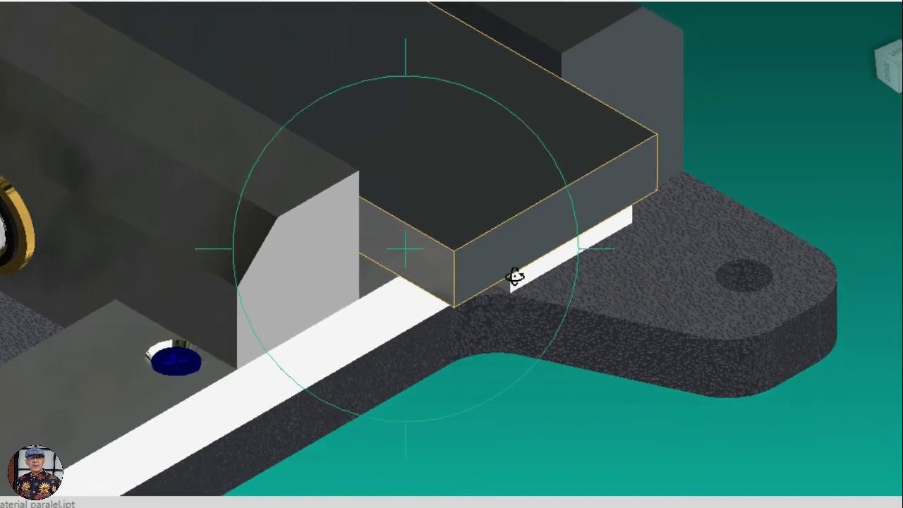
pyautogui.moveTo(514, 272); pyautogui.dragTo(501, 202)
pyautogui.rightClick(522, 343)
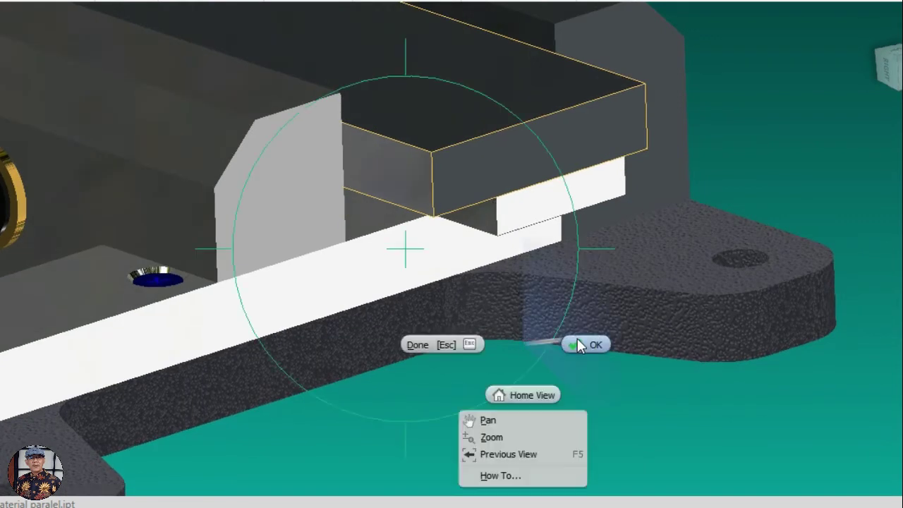
pyautogui.click(577, 338)
pyautogui.click(548, 210)
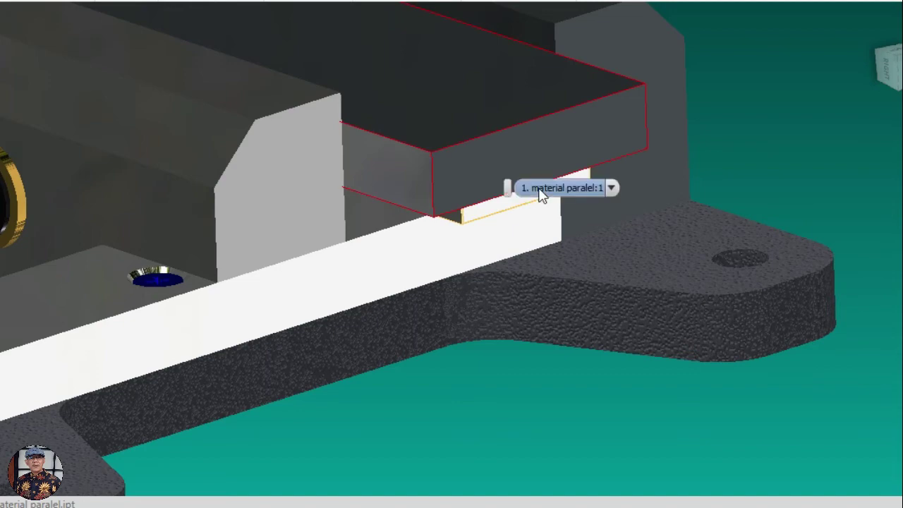
pyautogui.click(481, 218)
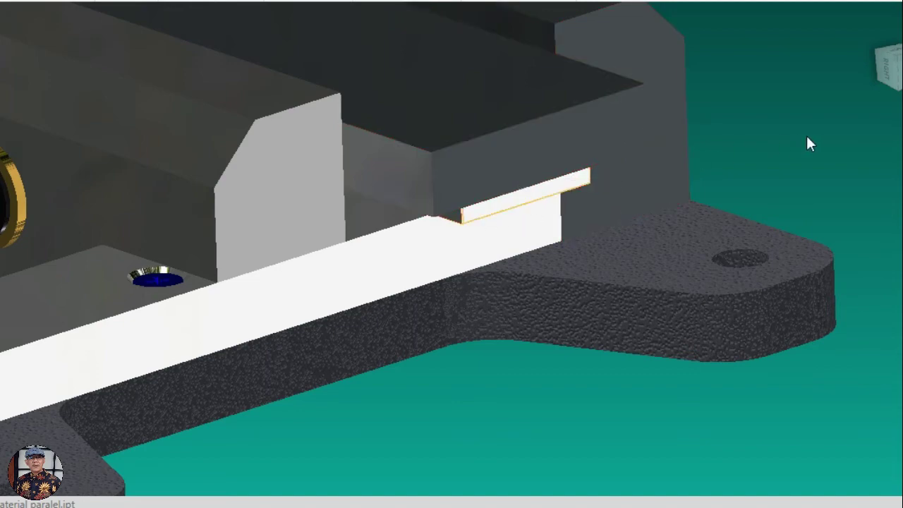
pyautogui.click(880, 41)
pyautogui.moveTo(475, 226); pyautogui.dragTo(510, 302)
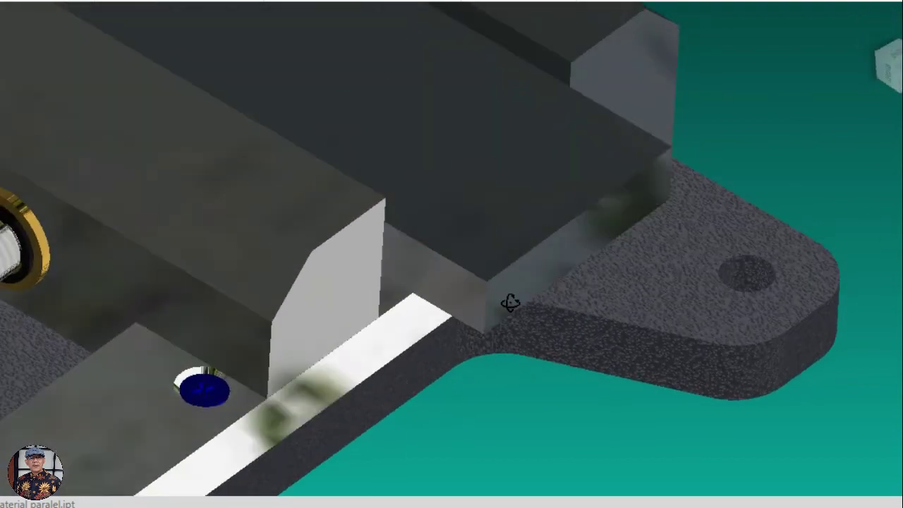
pyautogui.scroll(-3, 512, 304)
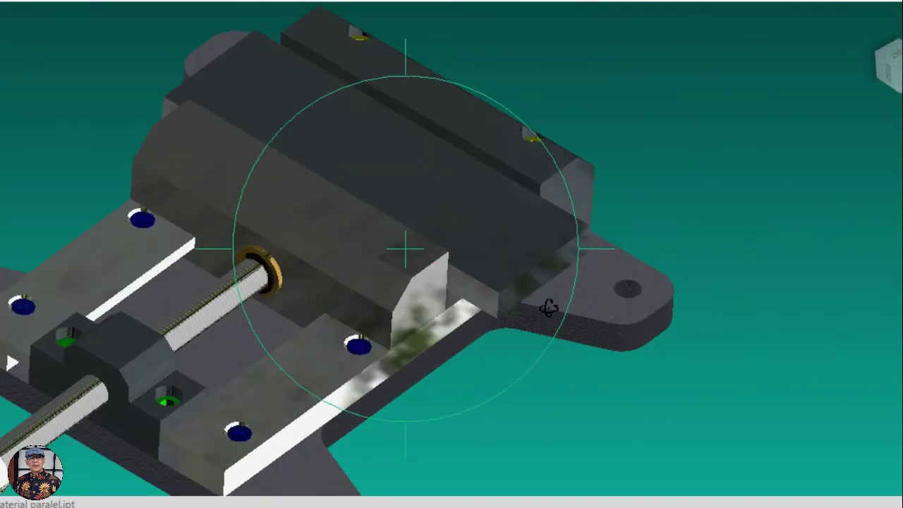
pyautogui.rightClick(728, 169)
pyautogui.click(785, 171)
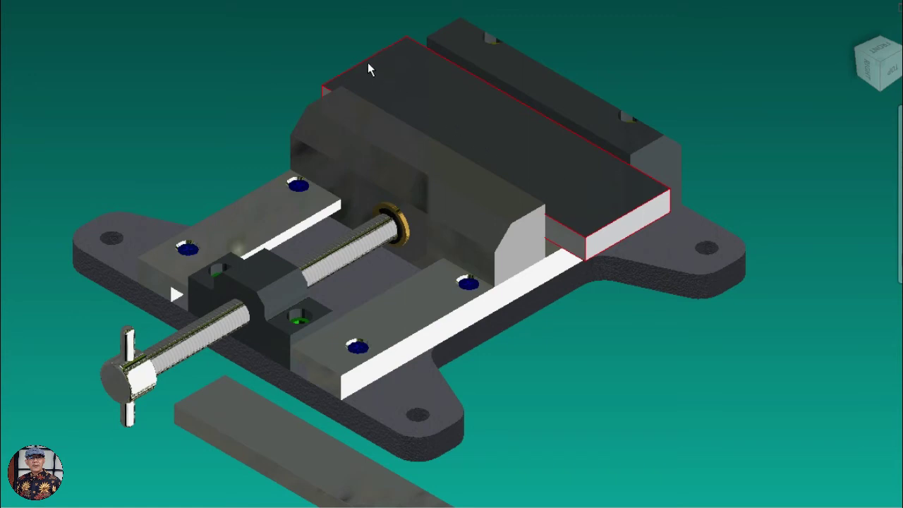
pyautogui.click(640, 223)
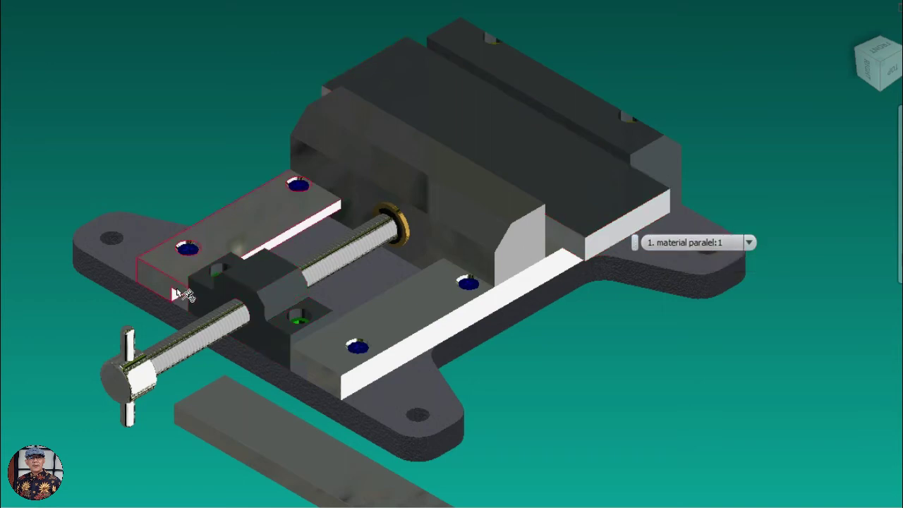
pyautogui.doubleClick(678, 243)
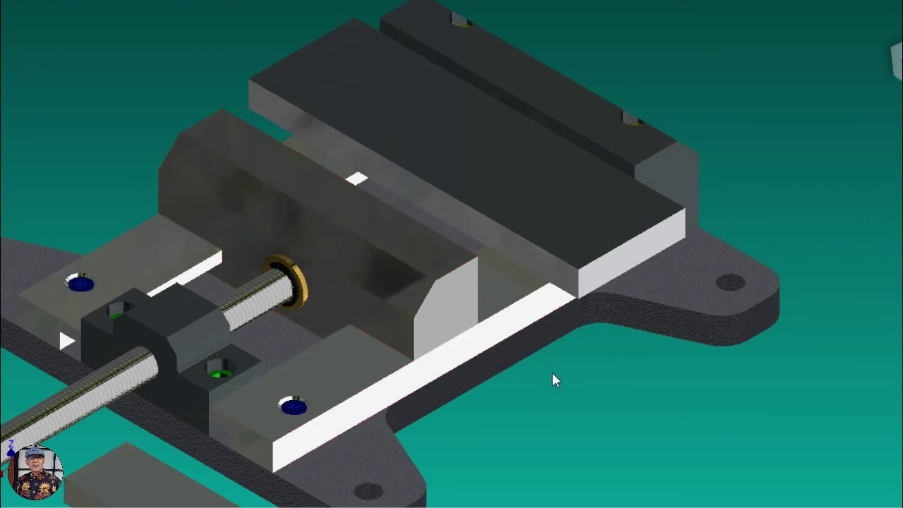
pyautogui.scroll(-5, 600, 388)
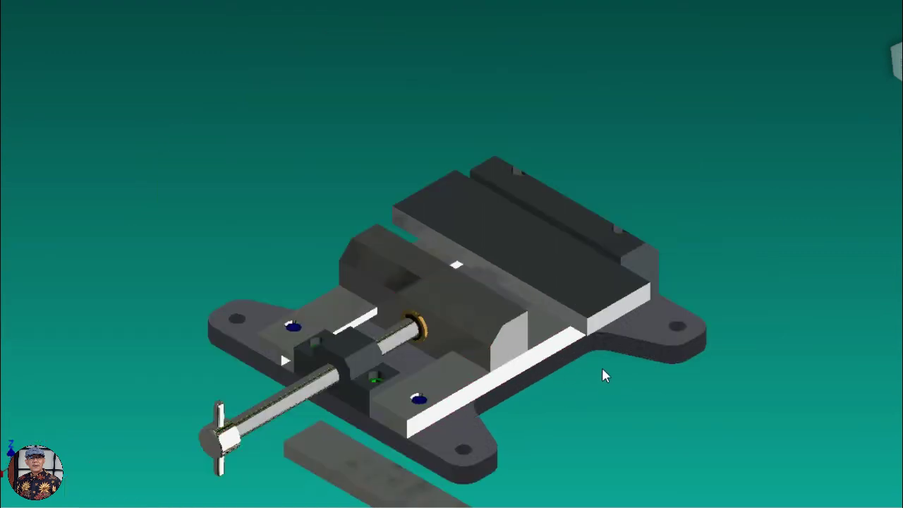
# Step: Drag the dark jaw plate off the fixed jaw and set it aside
pyautogui.click(594, 319)
pyautogui.moveTo(594, 319); pyautogui.dragTo(859, 288)
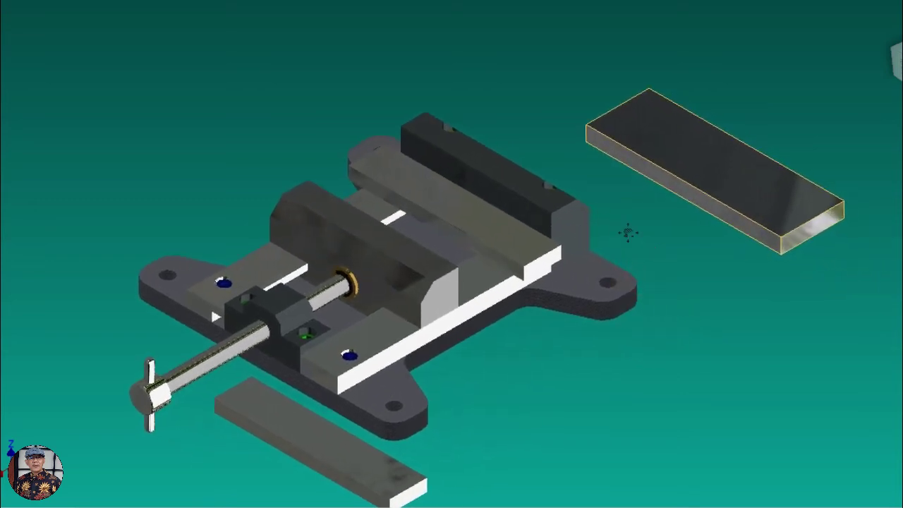
pyautogui.rightClick(662, 235)
pyautogui.click(718, 235)
pyautogui.moveTo(738, 196); pyautogui.dragTo(796, 302)
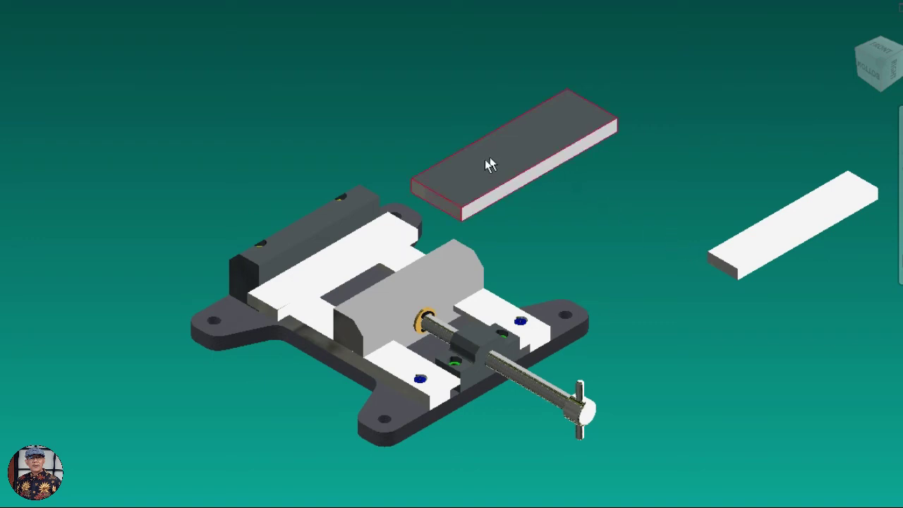
# Step: Zoom in and select the fixed jaw block
pyautogui.scroll(4, 500, 223)
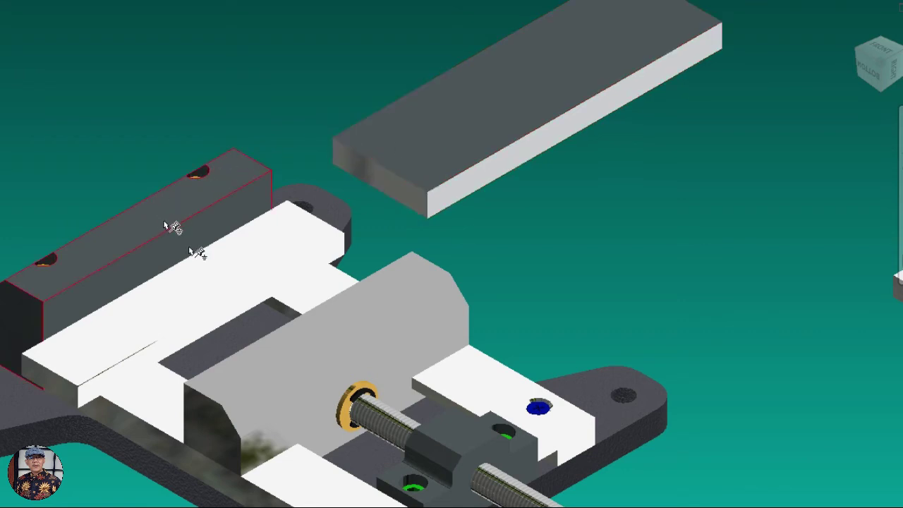
pyautogui.click(283, 359)
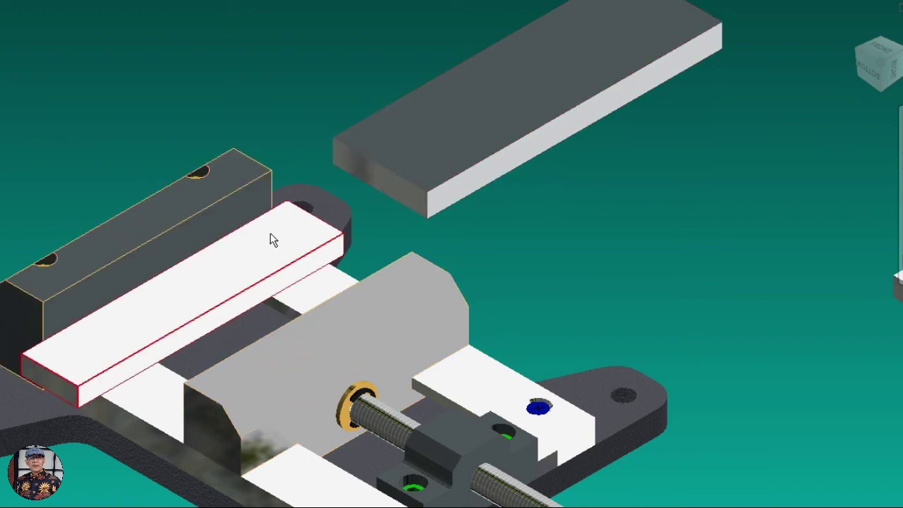
pyautogui.click(121, 246)
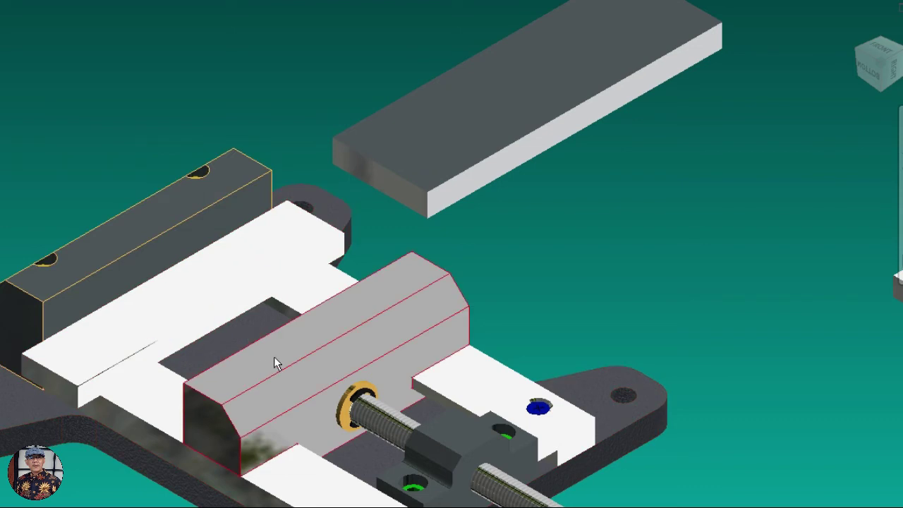
pyautogui.moveTo(360, 304)
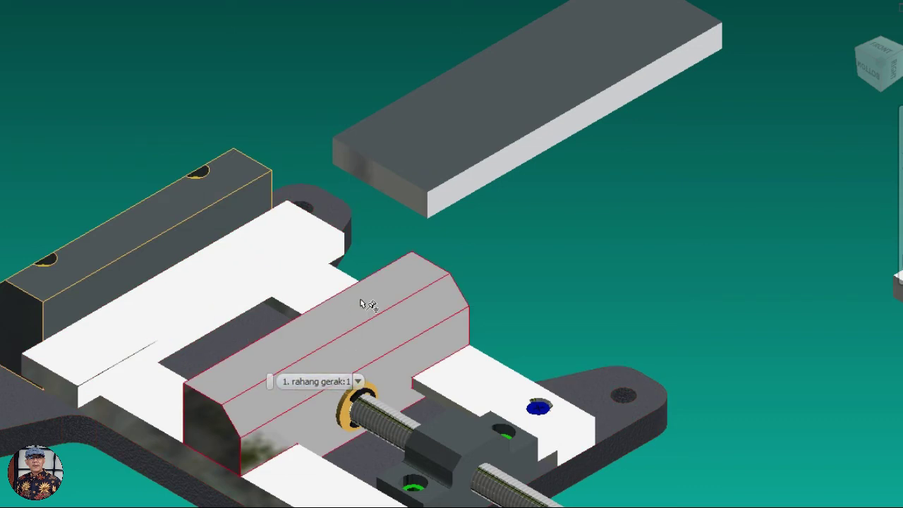
pyautogui.scroll(-3, 477, 258)
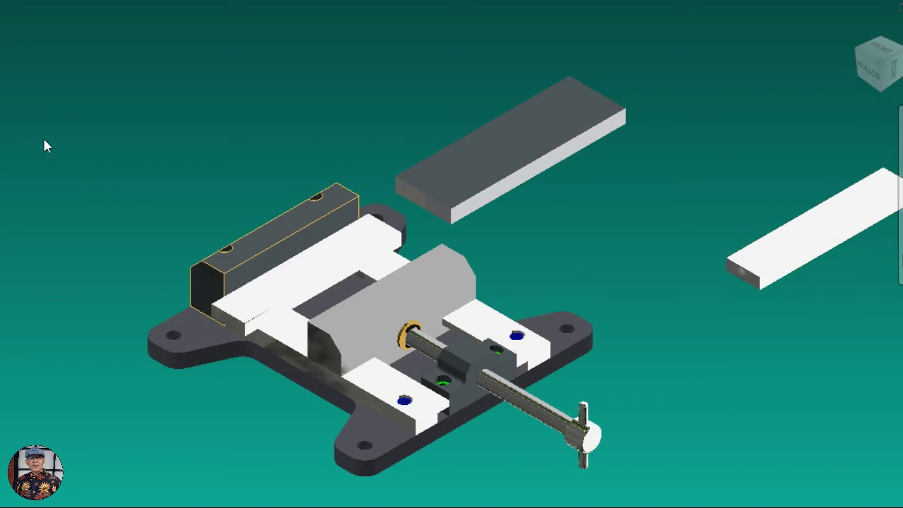
# Step: Mate the bed's top face to the white bar's underside and apply
pyautogui.click(14, 43)
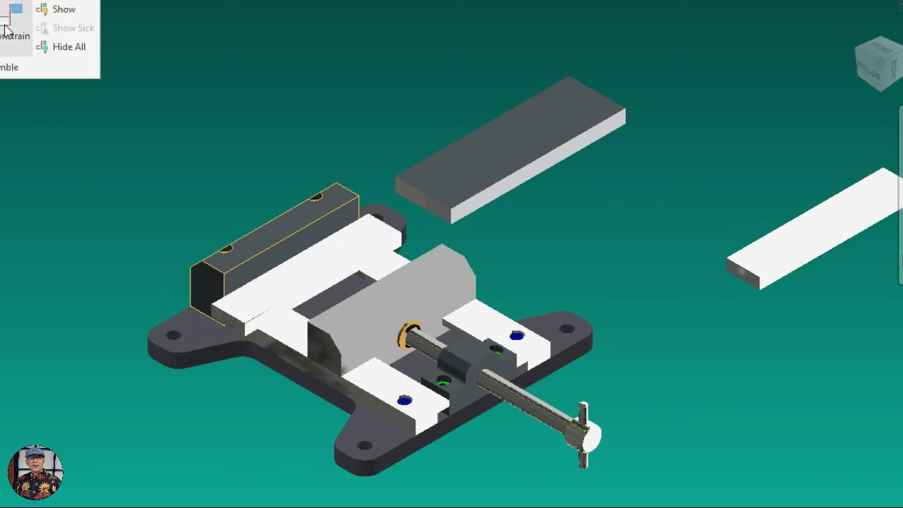
pyautogui.click(353, 257)
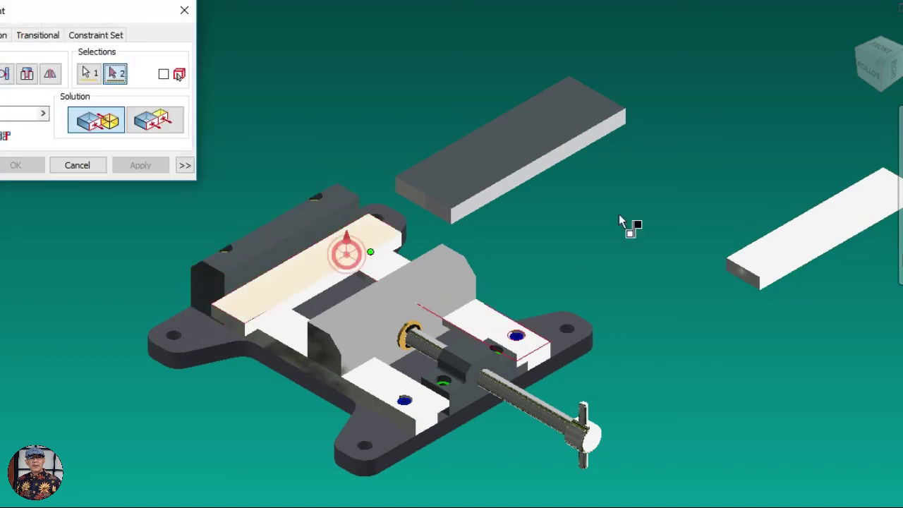
pyautogui.click(880, 94)
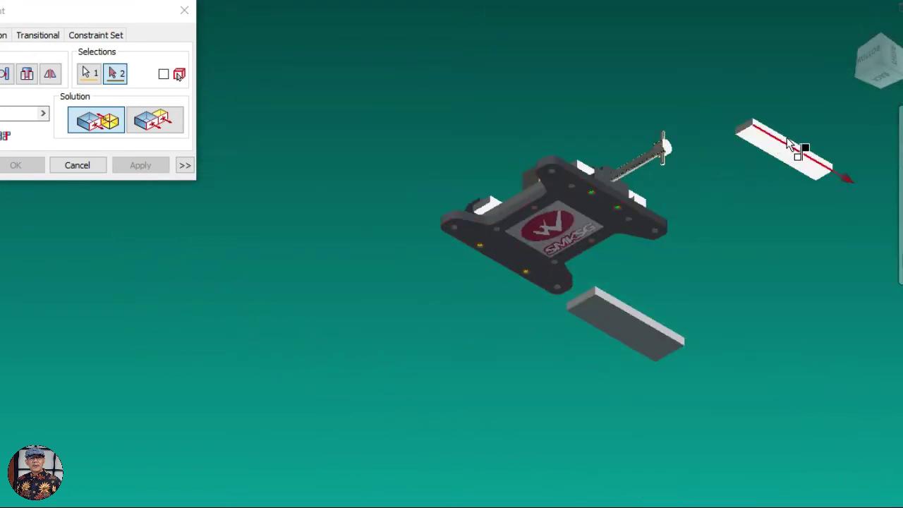
pyautogui.click(779, 155)
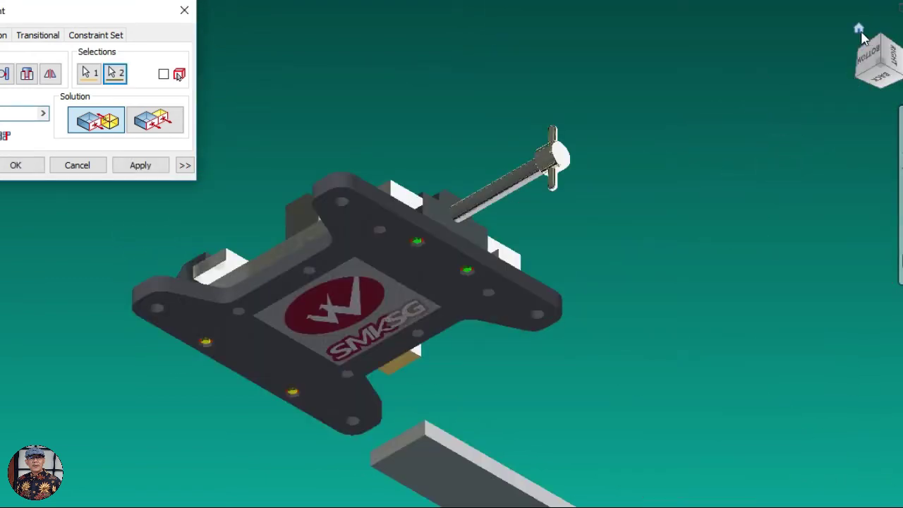
pyautogui.click(859, 29)
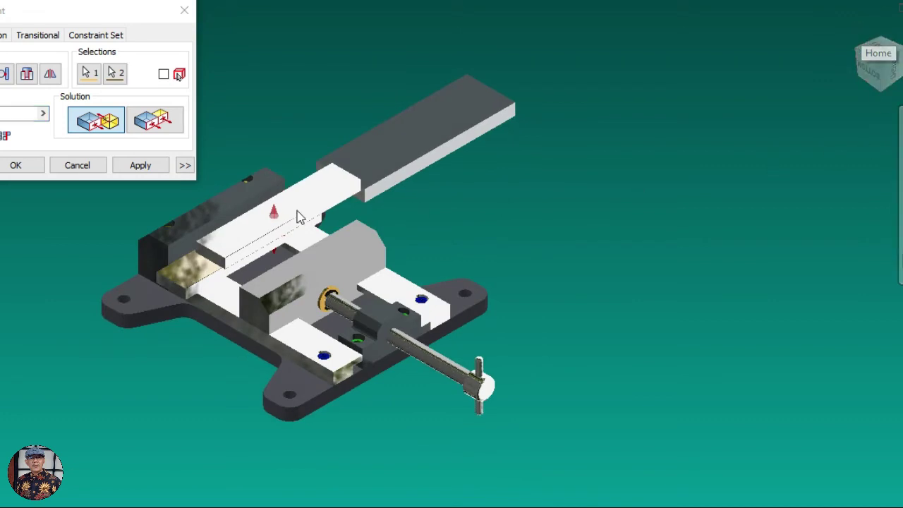
pyautogui.scroll(3, 167, 233)
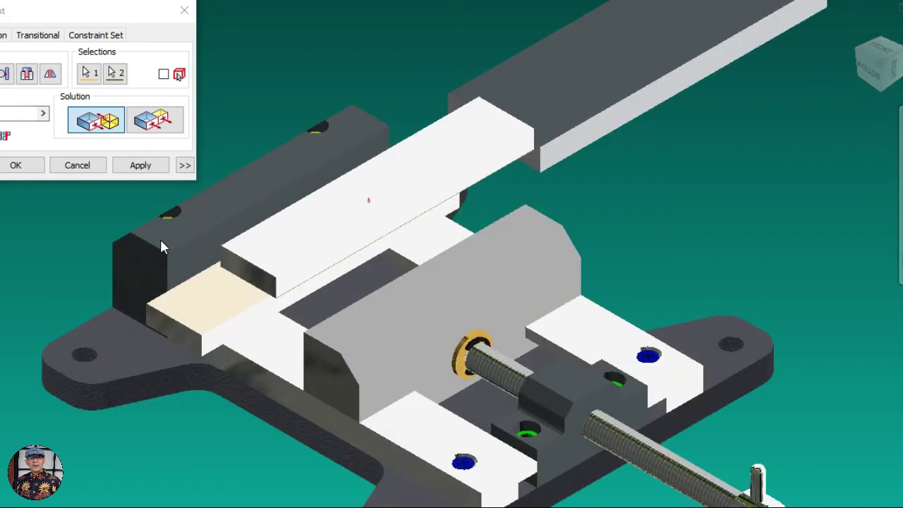
pyautogui.click(147, 166)
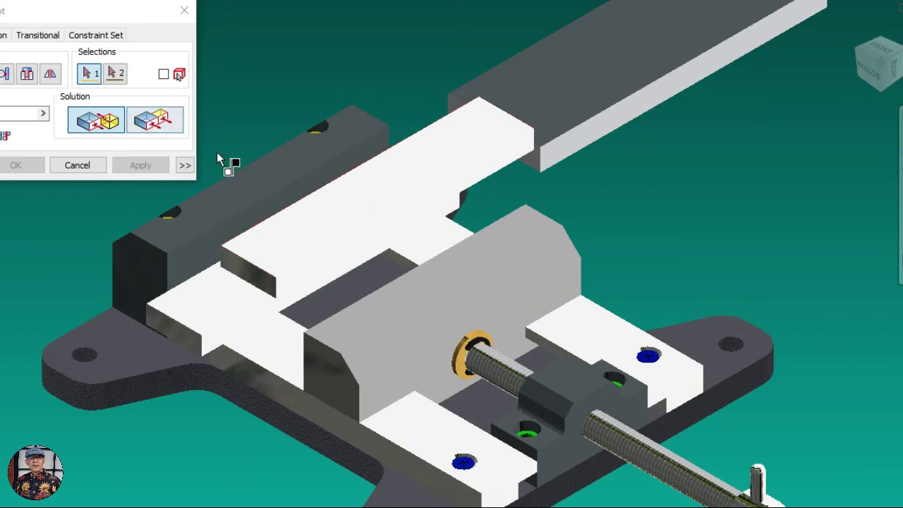
# Step: Mate the fixed jaw's edge to the matching edge on the white bar
pyautogui.click(195, 254)
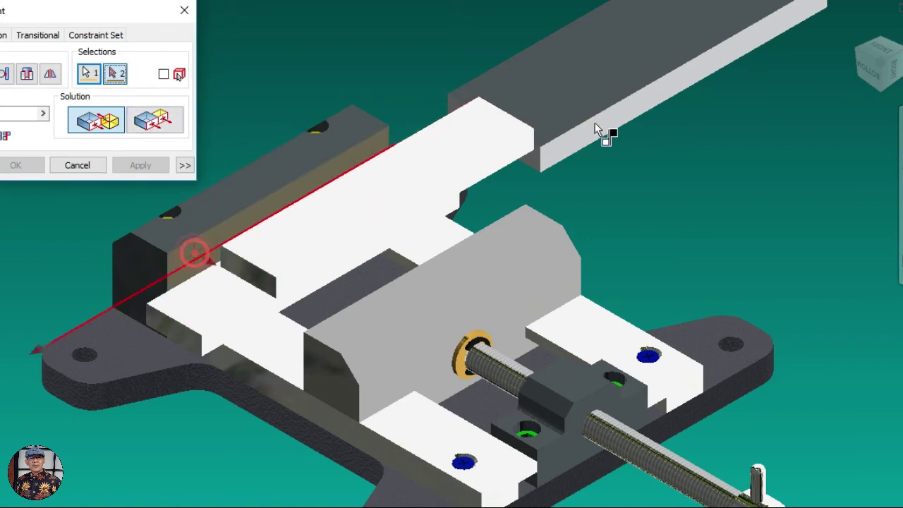
pyautogui.click(857, 53)
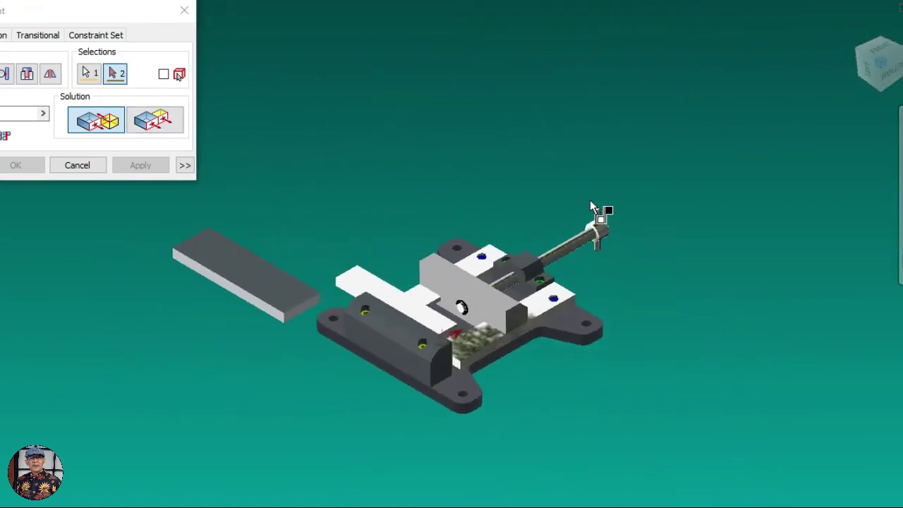
pyautogui.scroll(5, 371, 290)
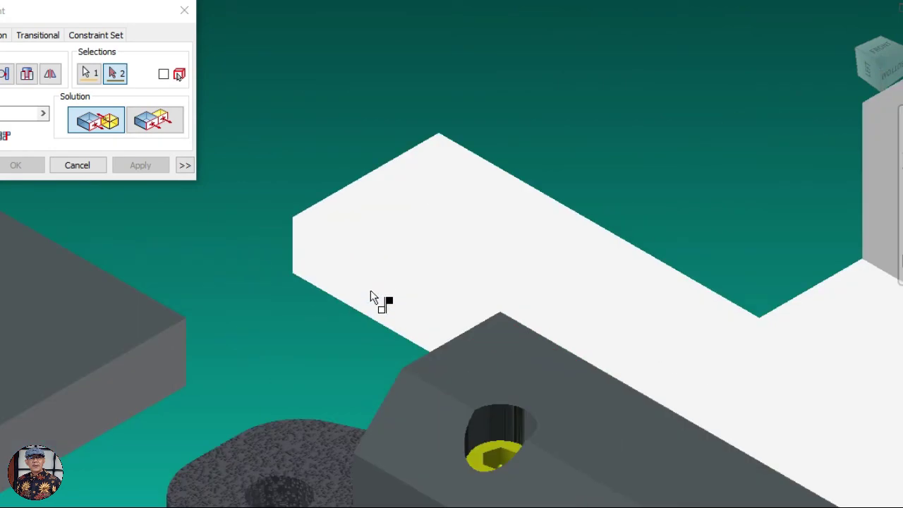
pyautogui.click(372, 288)
pyautogui.click(26, 168)
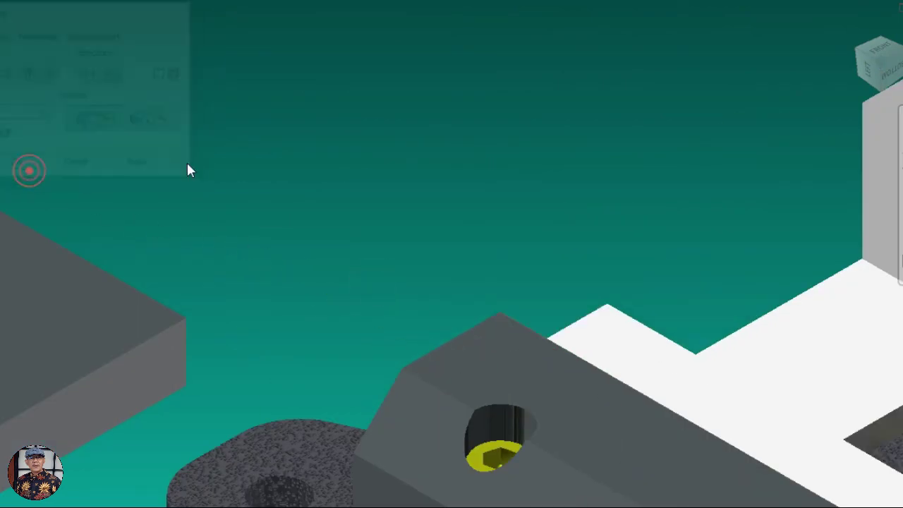
pyautogui.click(859, 31)
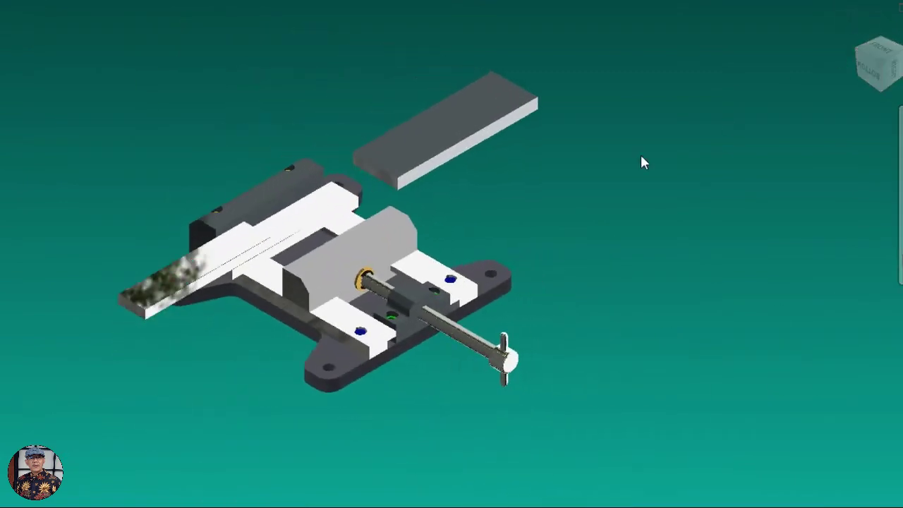
# Step: Drag the white parallel bar along the fixed jaw into position
pyautogui.click(198, 264)
pyautogui.moveTo(245, 253); pyautogui.dragTo(289, 226)
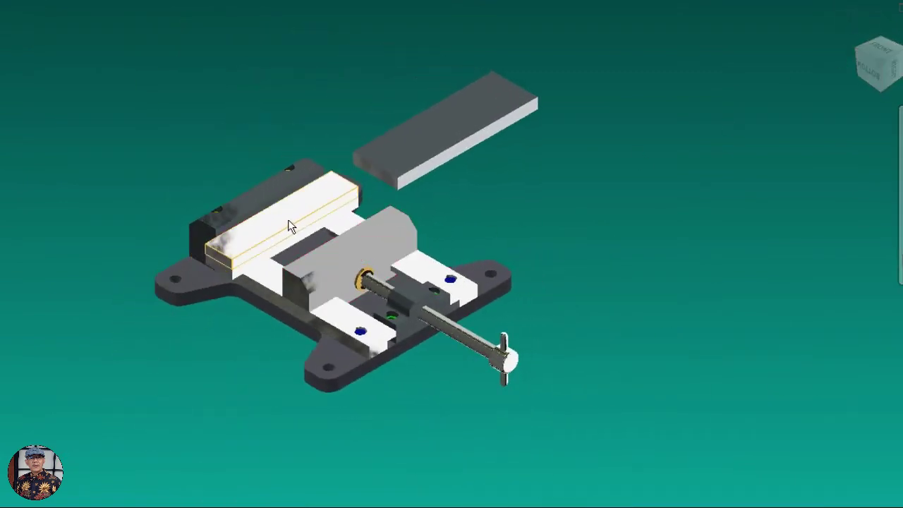
pyautogui.scroll(2, 261, 262)
pyautogui.scroll(3, 262, 266)
pyautogui.scroll(-4, 303, 359)
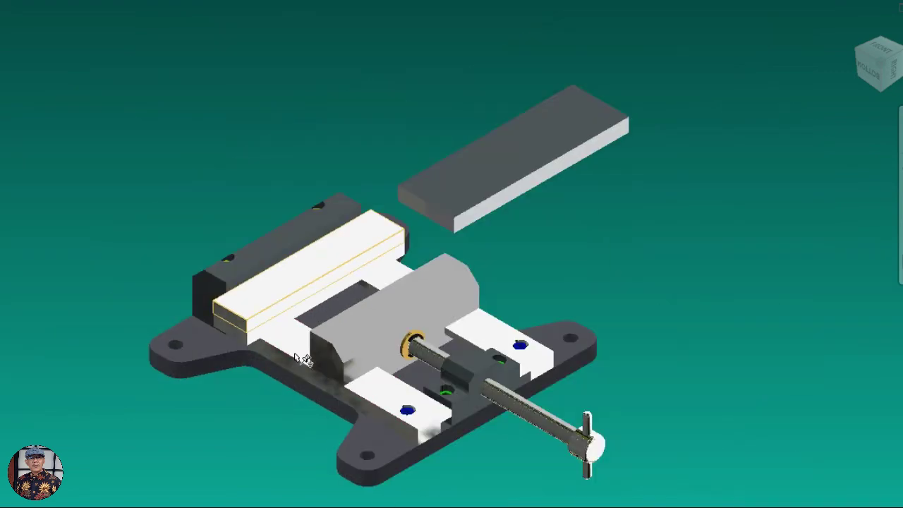
pyautogui.click(606, 250)
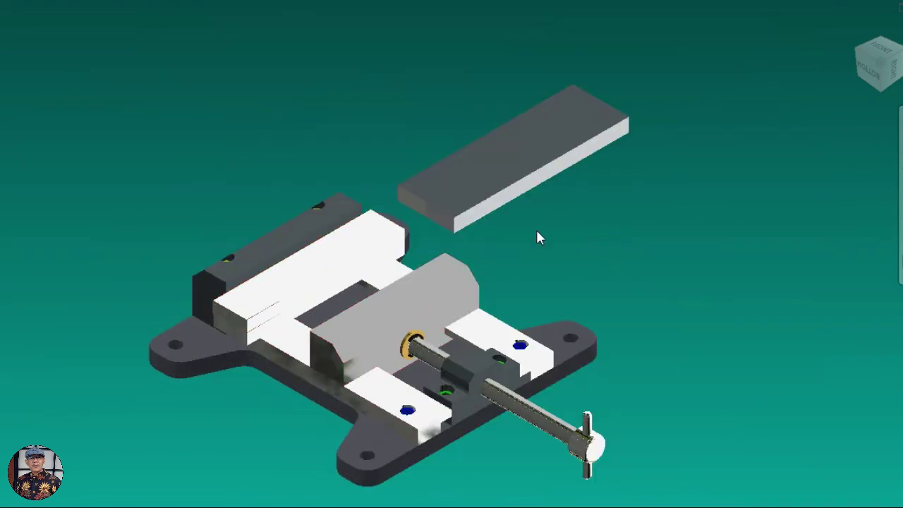
# Step: Mate the fixed jaw's top face to the jaw plate's side face and apply
pyautogui.click(6, 3)
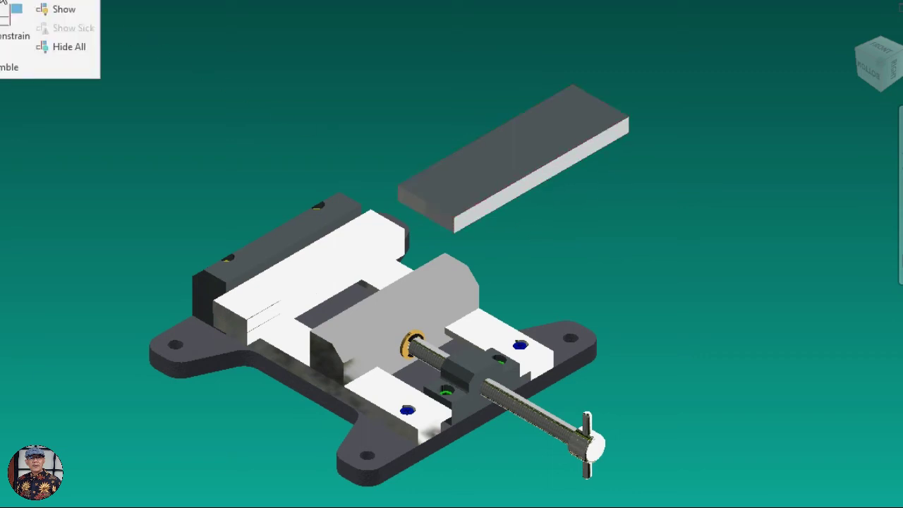
pyautogui.click(14, 35)
pyautogui.scroll(5, 183, 258)
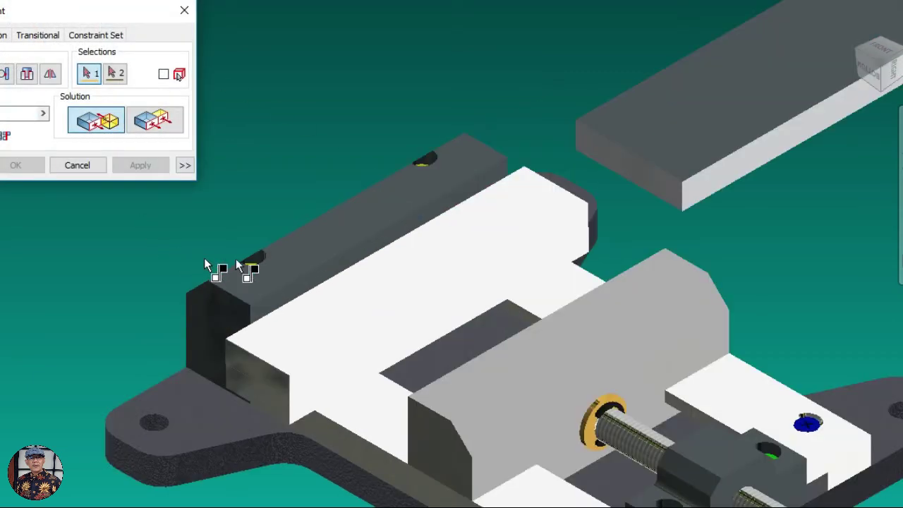
pyautogui.scroll(3, 348, 278)
pyautogui.click(351, 248)
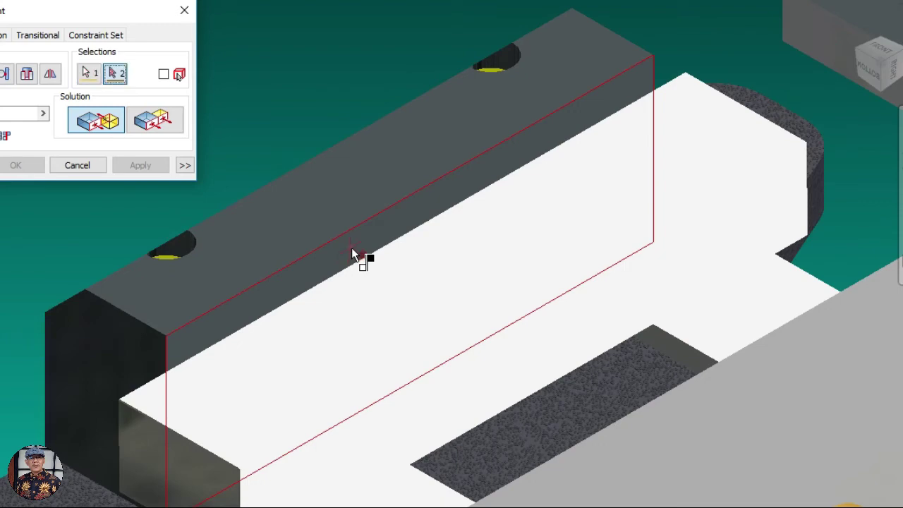
pyautogui.moveTo(875, 60)
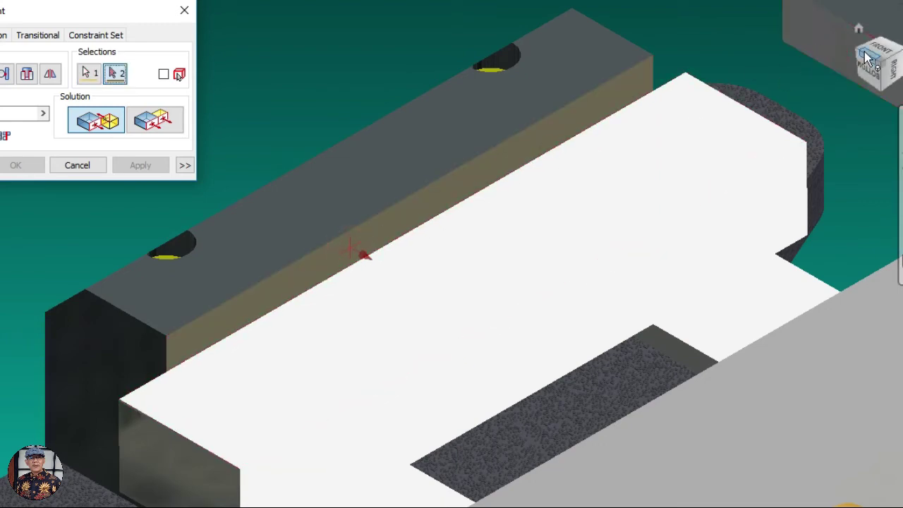
pyautogui.click(860, 60)
pyautogui.scroll(3, 248, 300)
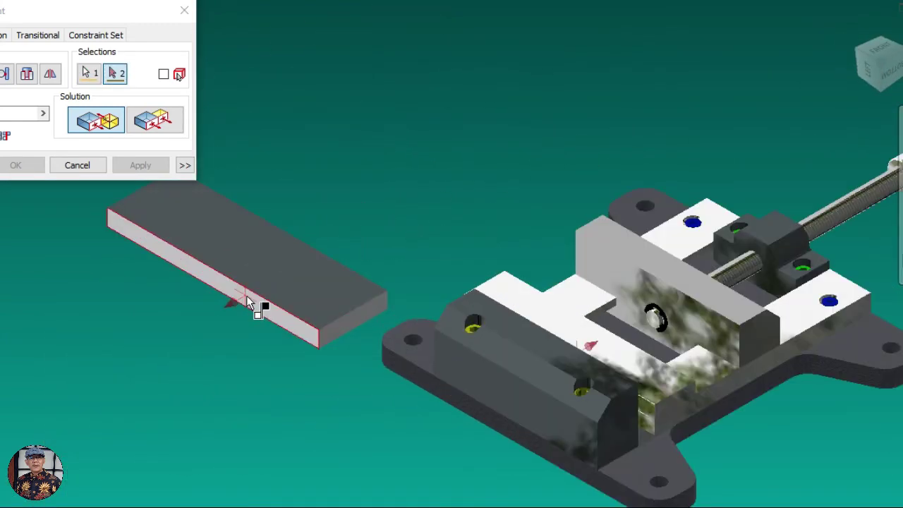
pyautogui.scroll(2, 248, 302)
pyautogui.click(248, 302)
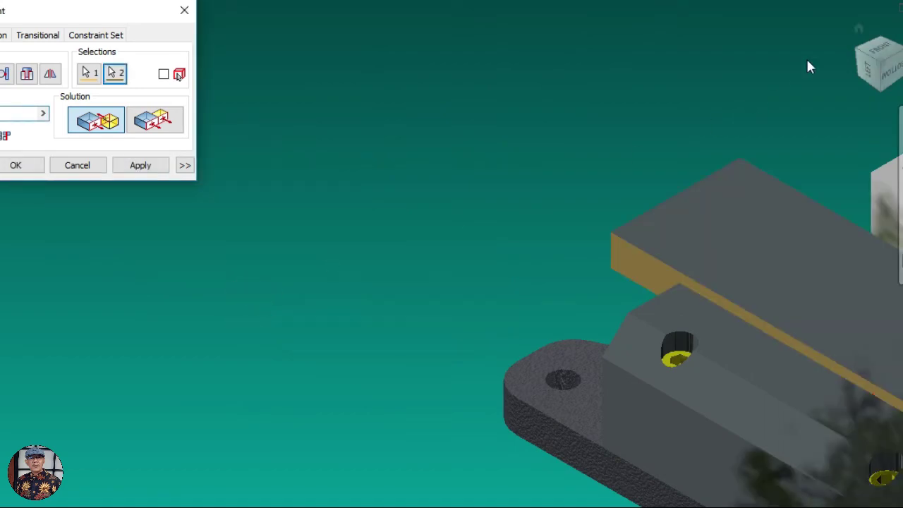
pyautogui.click(858, 32)
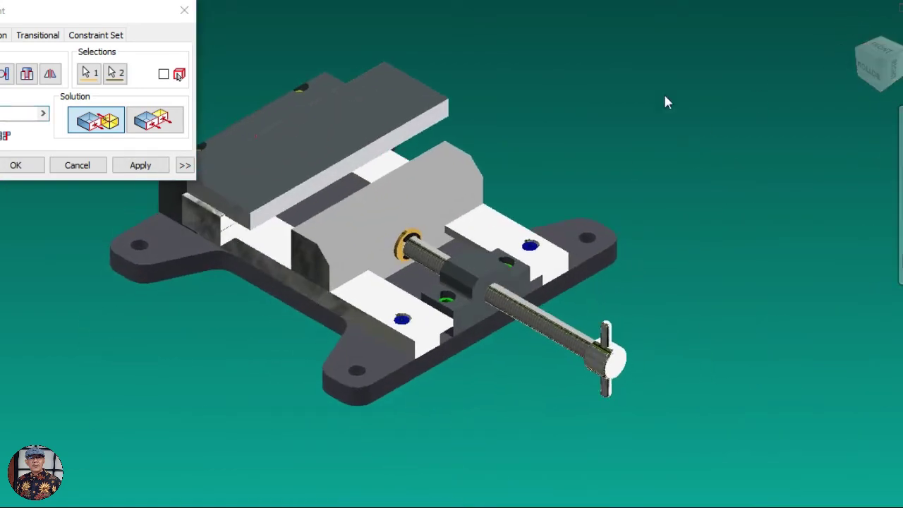
pyautogui.click(145, 168)
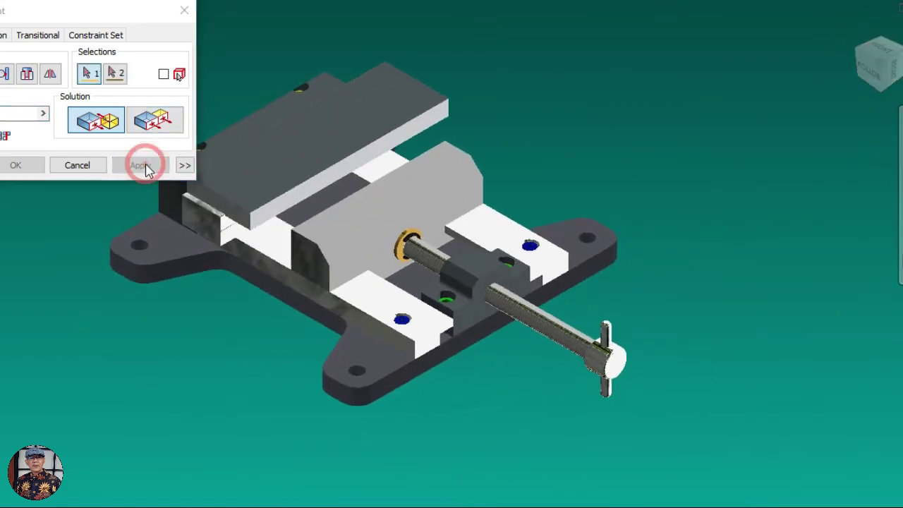
# Step: Mate the jaw face to the plate's underside, then slide the plate over the fixed jaw
pyautogui.scroll(5, 272, 261)
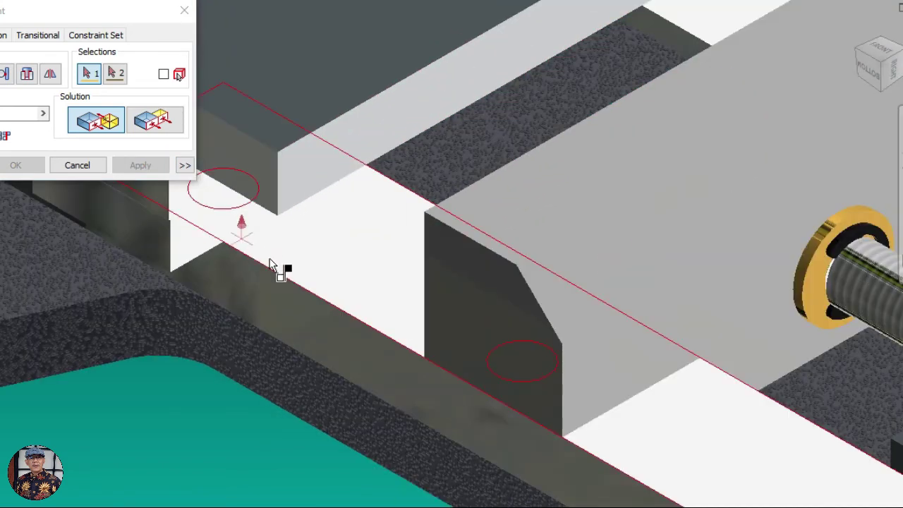
pyautogui.scroll(-3, 325, 257)
pyautogui.scroll(5, 321, 255)
pyautogui.click(334, 241)
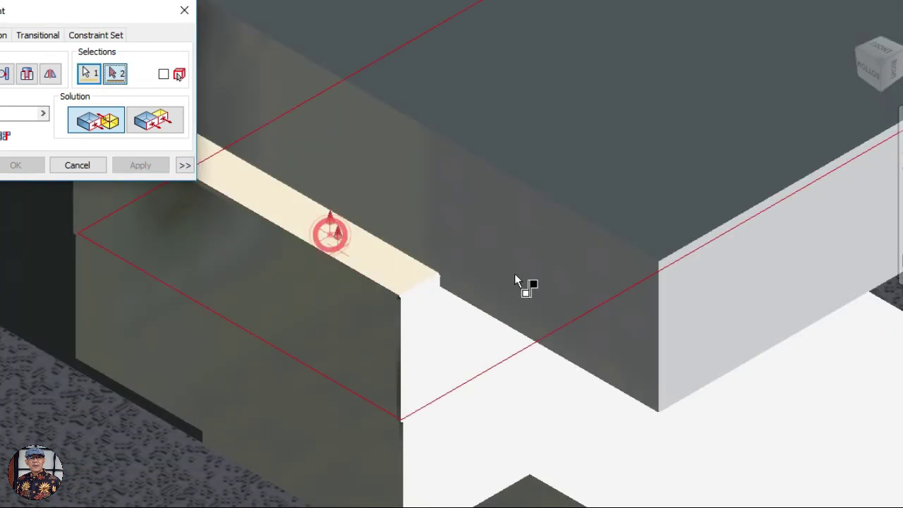
pyautogui.click(858, 28)
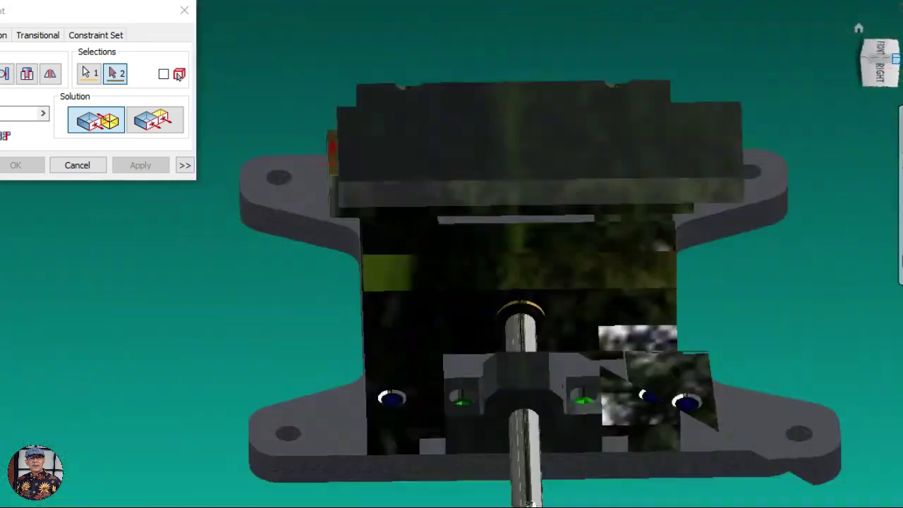
pyautogui.click(884, 96)
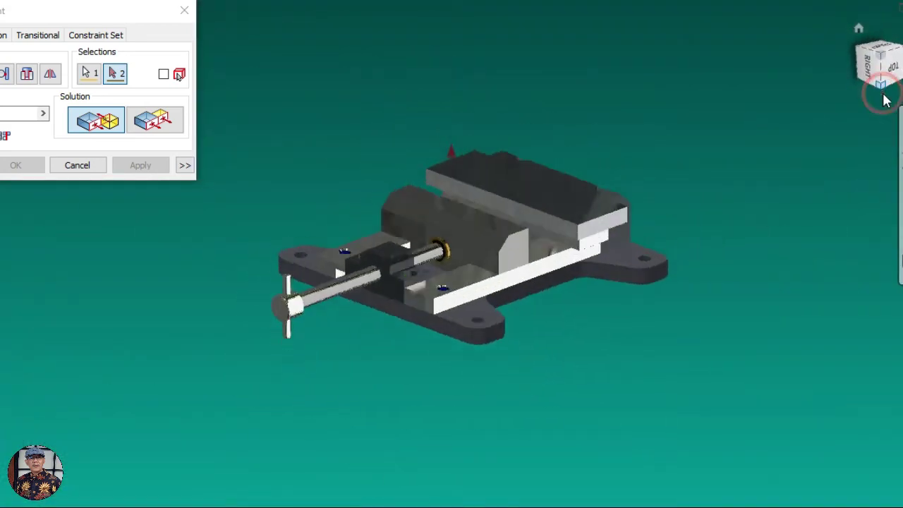
pyautogui.scroll(5, 645, 299)
pyautogui.click(594, 168)
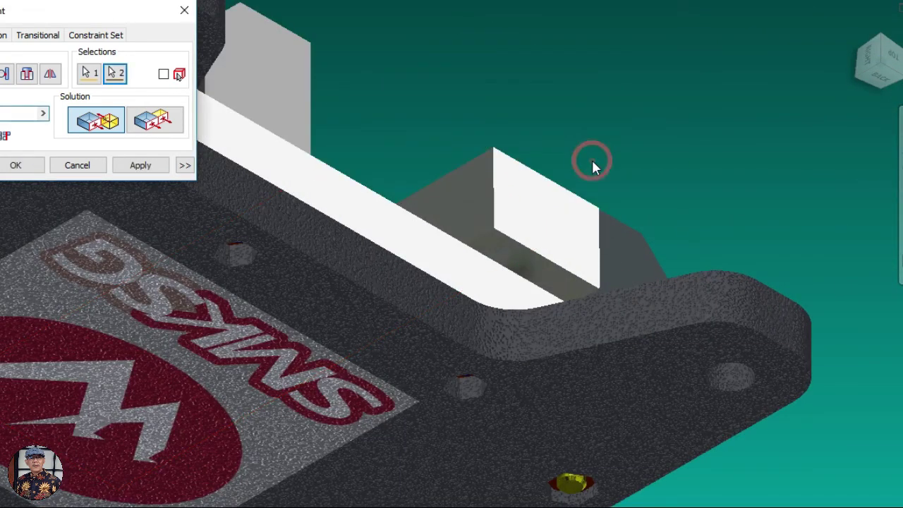
pyautogui.click(17, 165)
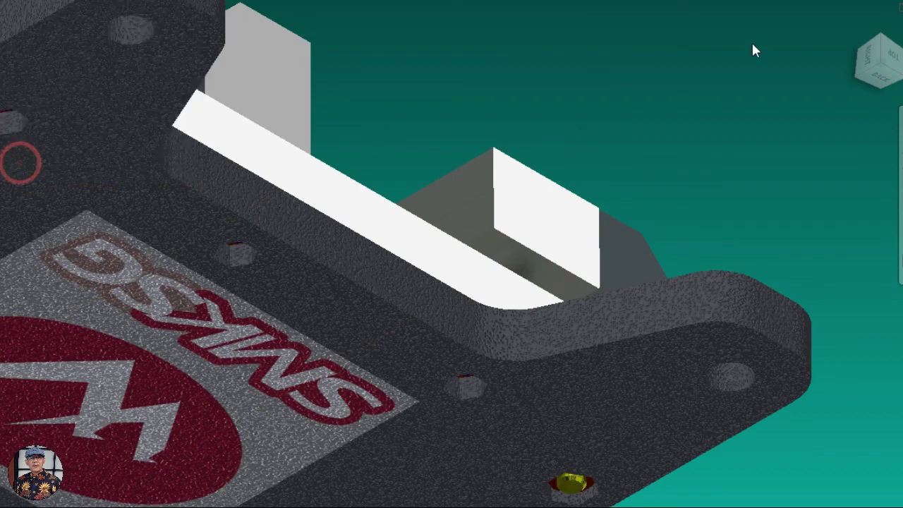
pyautogui.click(859, 28)
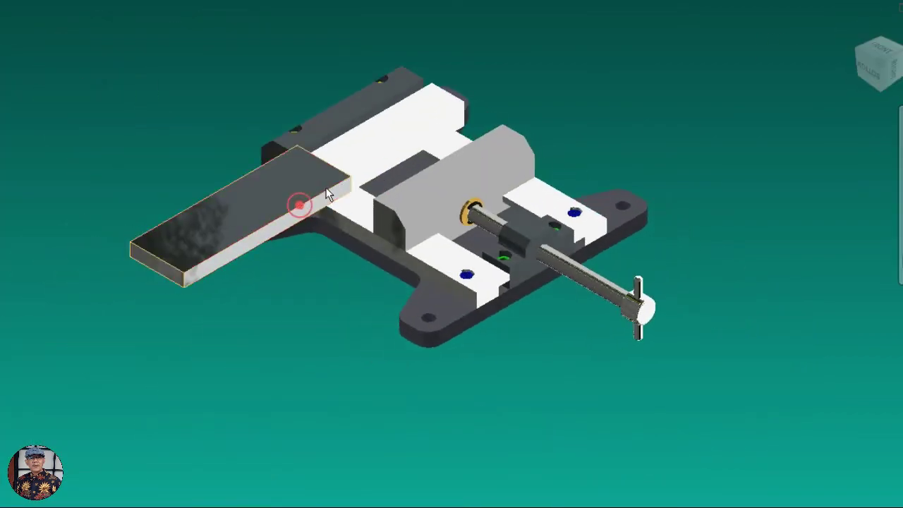
pyautogui.moveTo(378, 164); pyautogui.dragTo(458, 115)
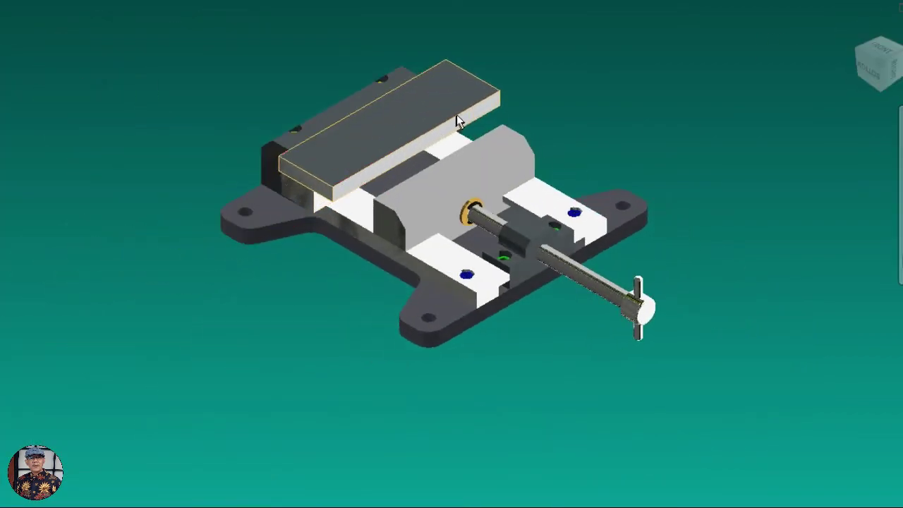
pyautogui.click(883, 51)
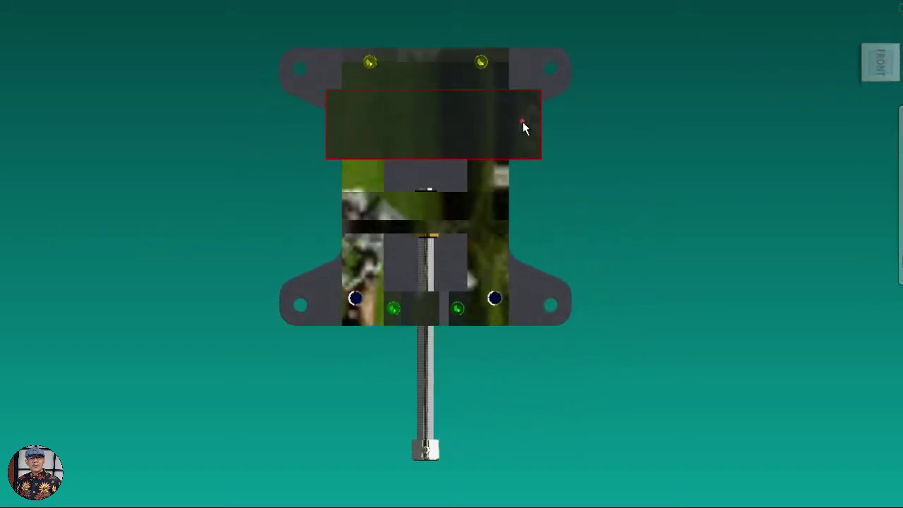
pyautogui.click(860, 31)
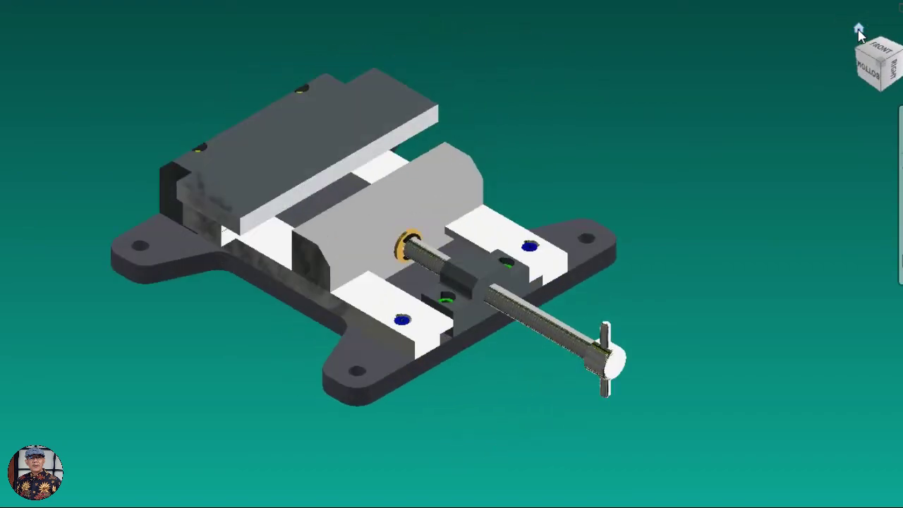
pyautogui.click(869, 69)
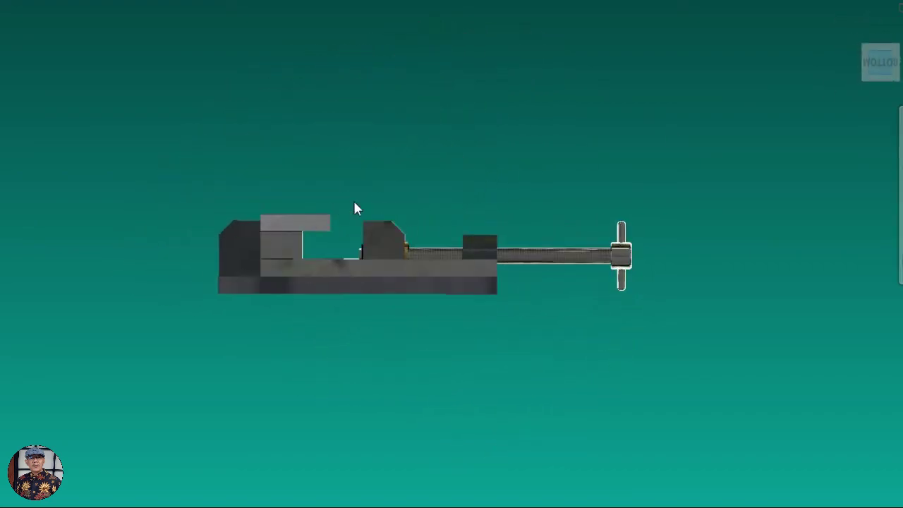
pyautogui.scroll(3, 313, 215)
pyautogui.scroll(3, 312, 214)
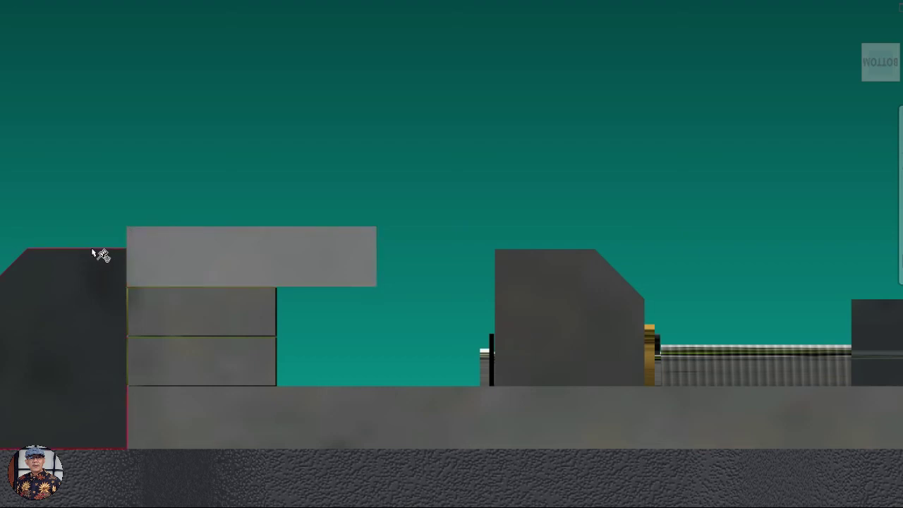
pyautogui.moveTo(879, 62)
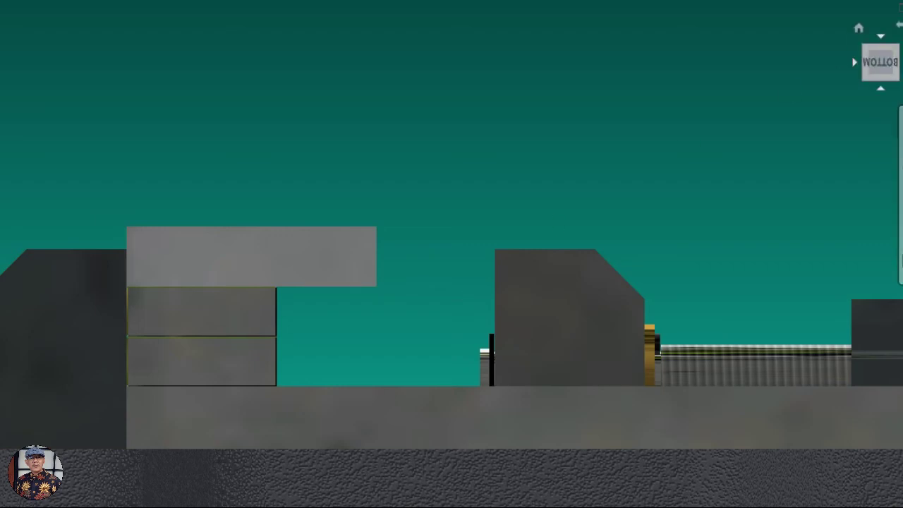
pyautogui.click(859, 29)
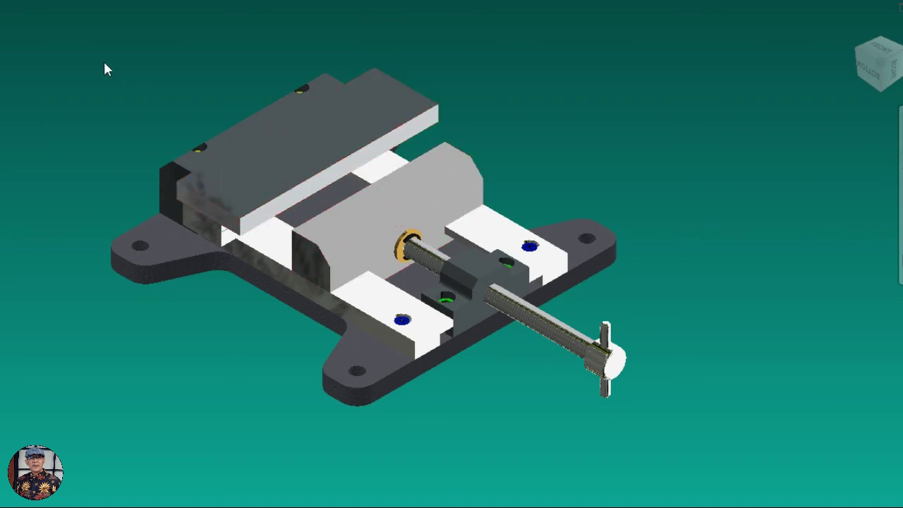
# Step: Add a Mate constraint between the plate's face and the matching jaw face
pyautogui.click(13, 5)
pyautogui.click(14, 24)
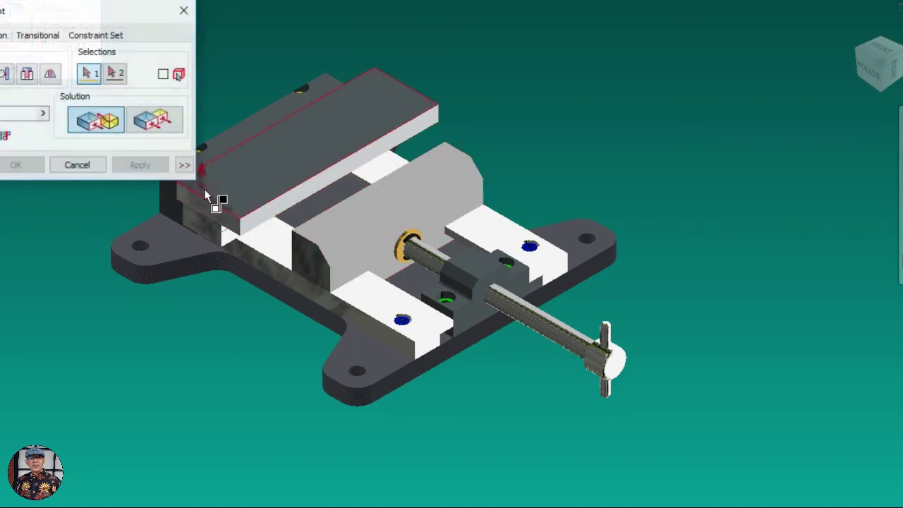
pyautogui.scroll(-5, 204, 188)
pyautogui.click(477, 251)
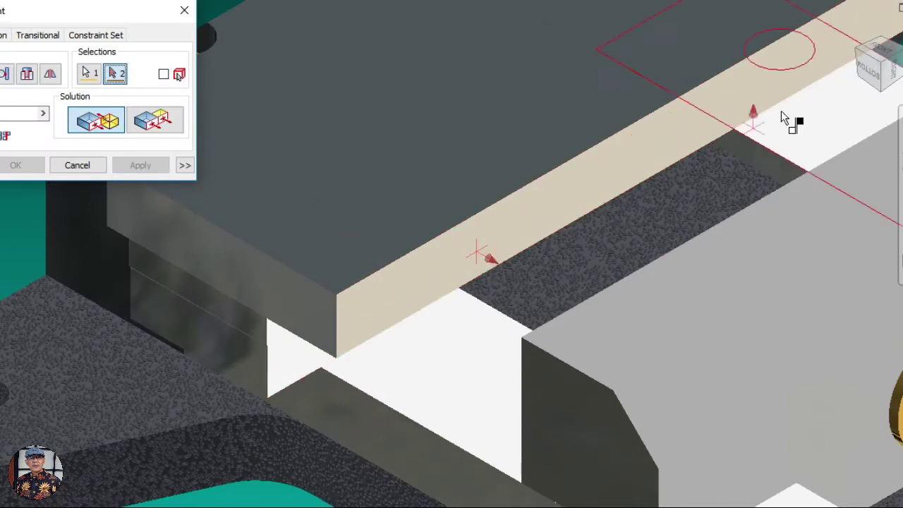
pyautogui.click(857, 50)
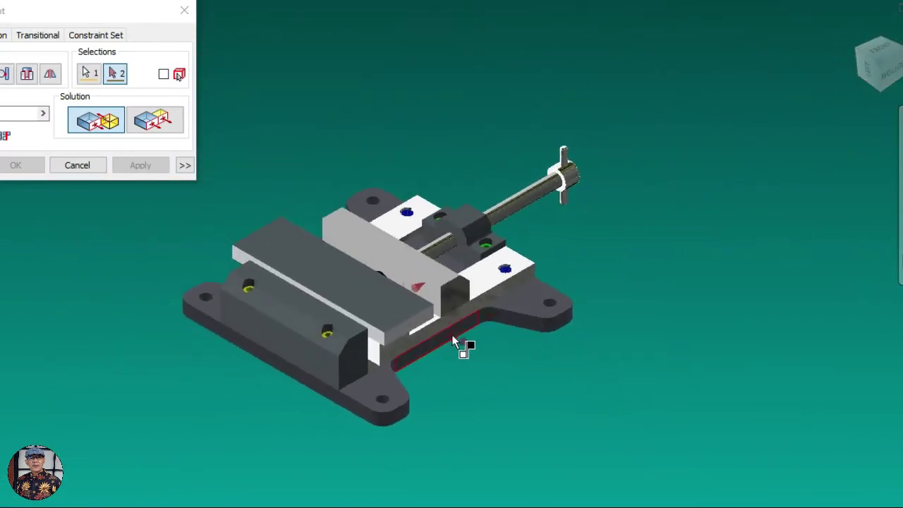
pyautogui.scroll(-5, 395, 252)
pyautogui.scroll(-2, 360, 230)
pyautogui.click(356, 226)
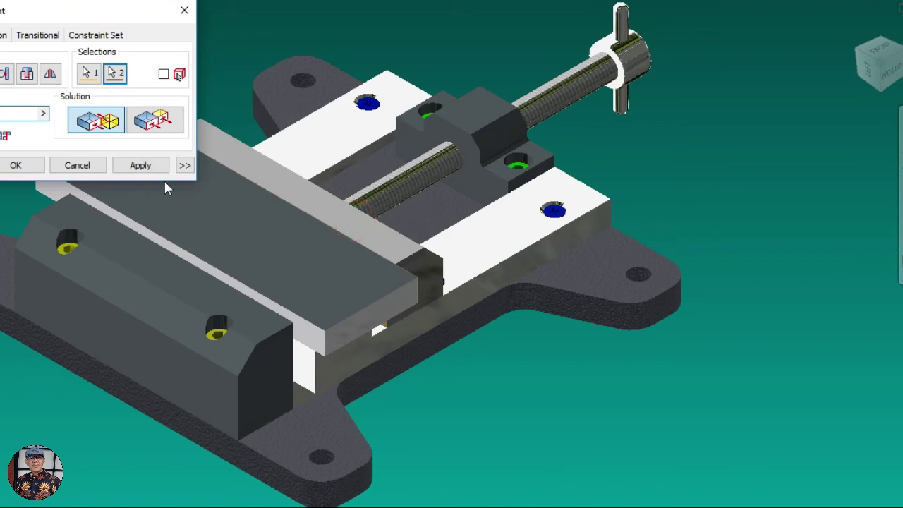
pyautogui.click(15, 165)
pyautogui.click(860, 24)
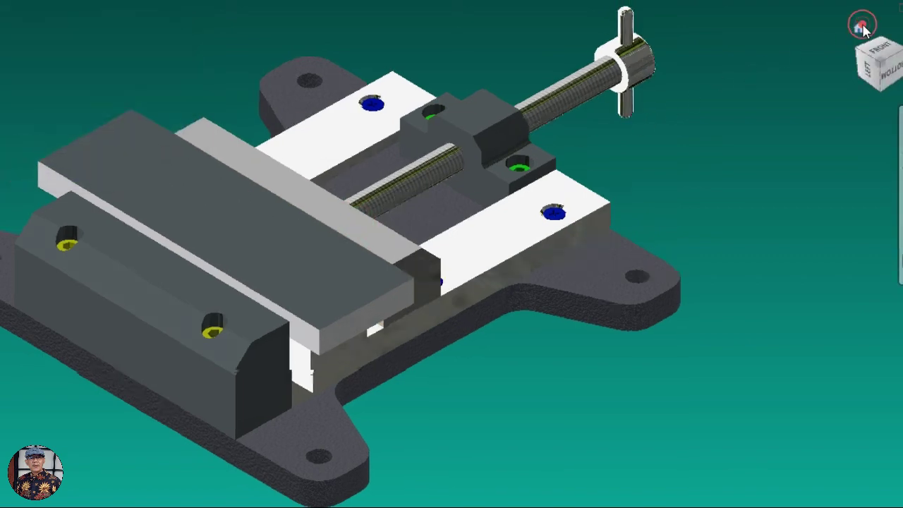
pyautogui.scroll(-3, 308, 174)
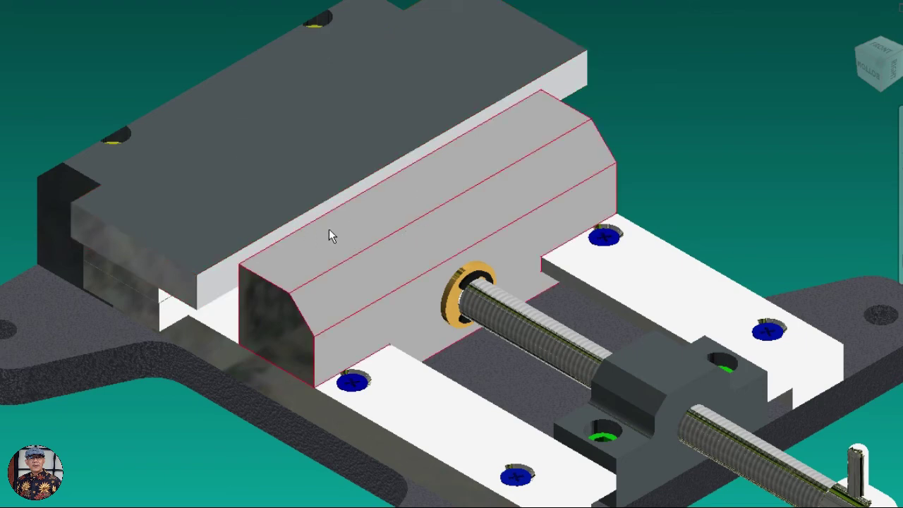
# Step: Pan the view slightly and click to settle the plate onto the jaw block
pyautogui.scroll(3, 329, 228)
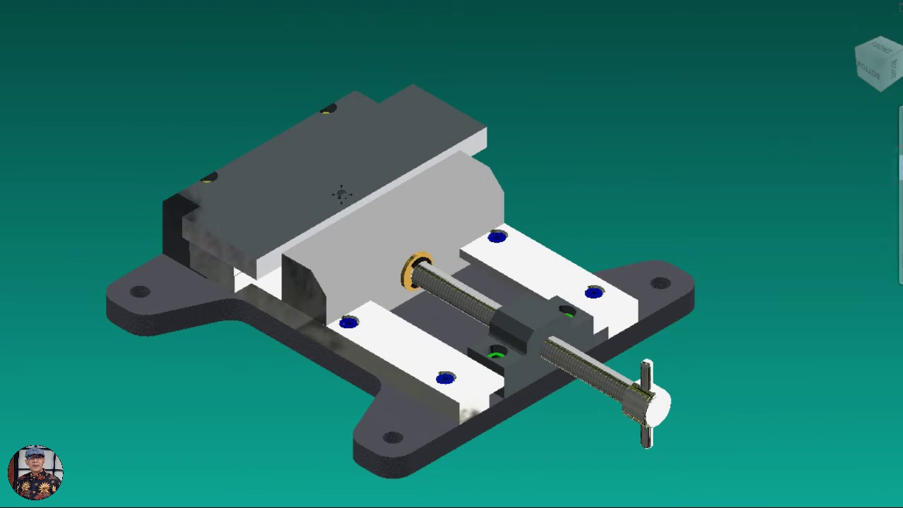
pyautogui.moveTo(342, 191); pyautogui.dragTo(383, 204, button='middle')
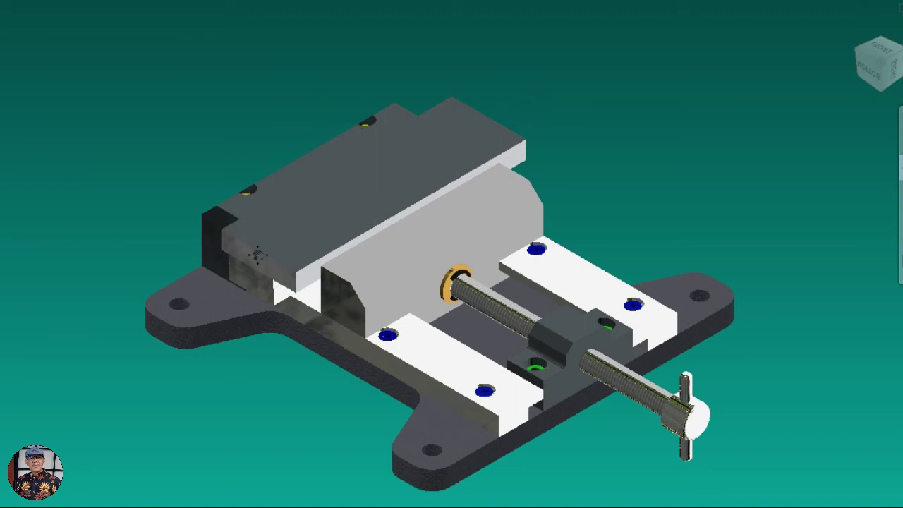
pyautogui.click(257, 254)
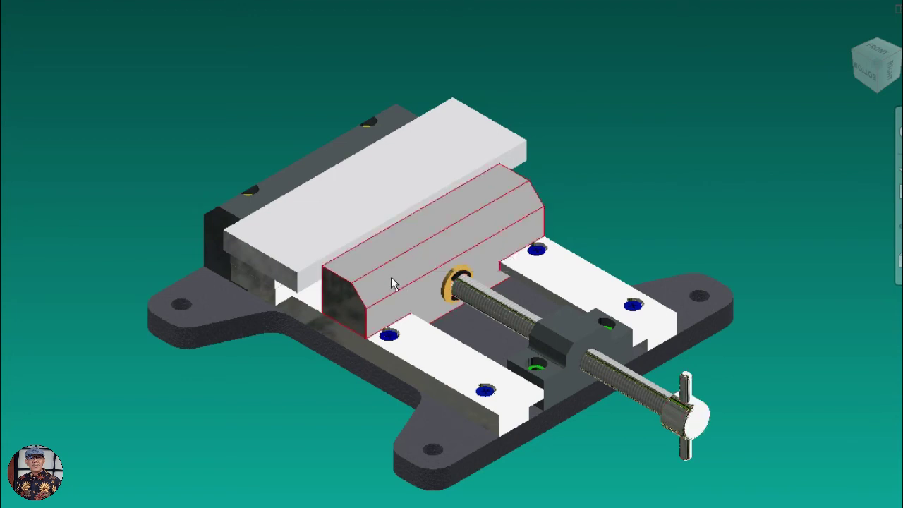
# Step: Slide the moving jaw toward the handle and drag the white plate off the vise
pyautogui.moveTo(390, 277); pyautogui.dragTo(441, 317)
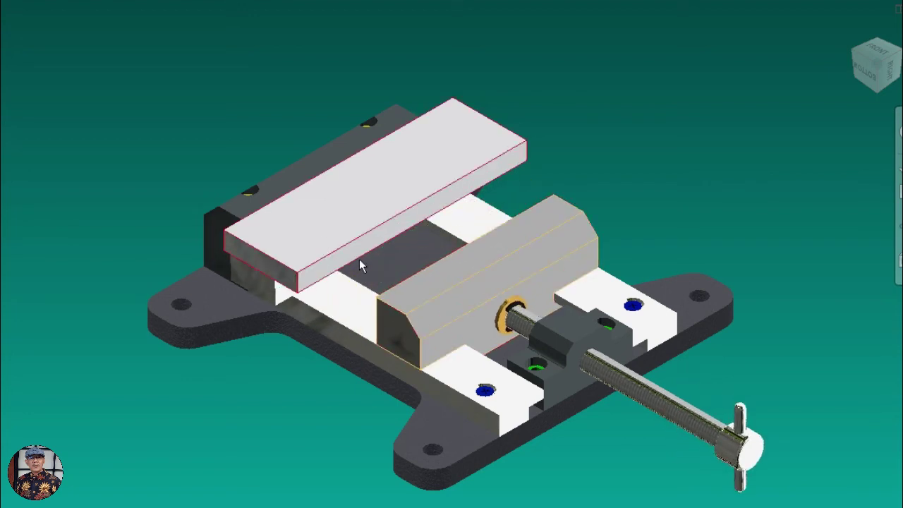
pyautogui.moveTo(323, 256); pyautogui.dragTo(626, 149)
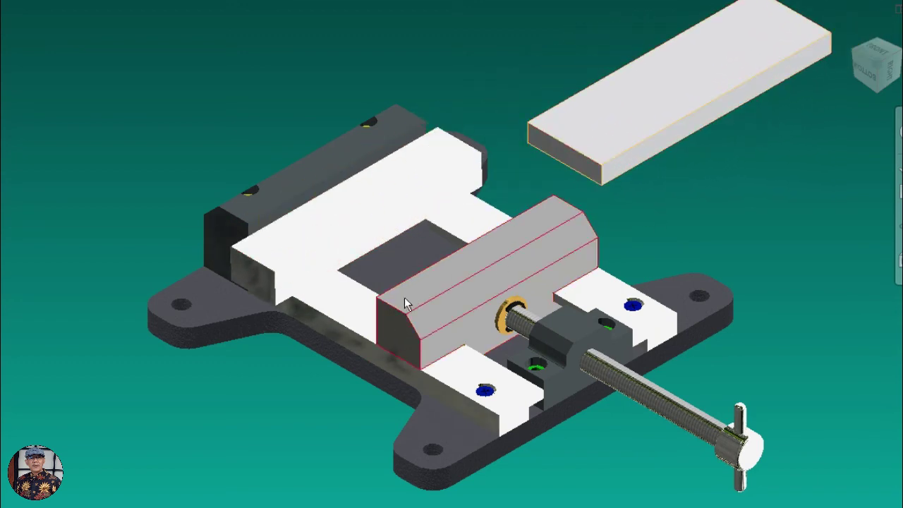
pyautogui.scroll(-4, 353, 331)
pyautogui.scroll(3, 523, 260)
pyautogui.scroll(2, 524, 261)
pyautogui.scroll(-1, 523, 261)
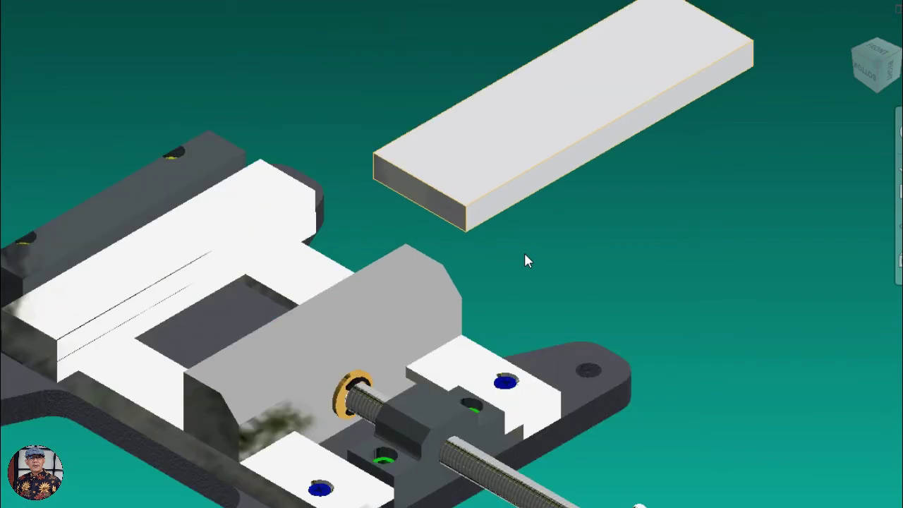
pyautogui.click(526, 213)
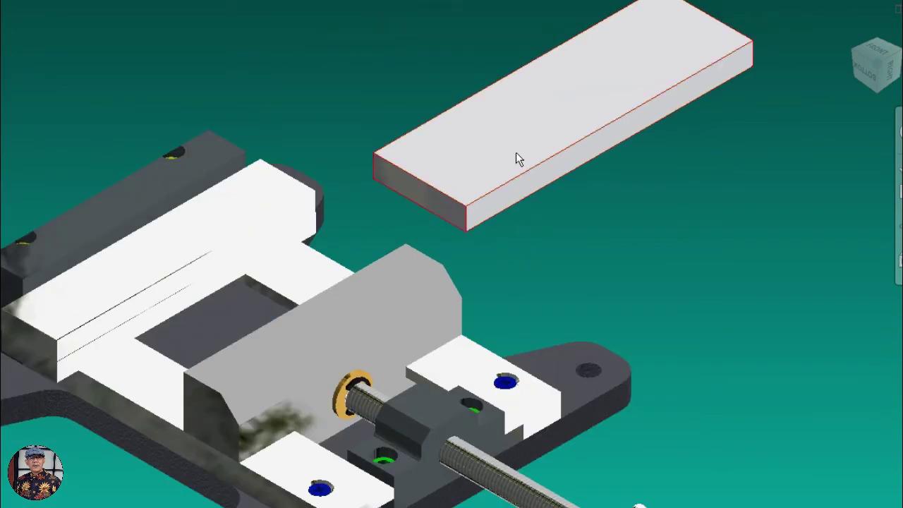
pyautogui.click(617, 169)
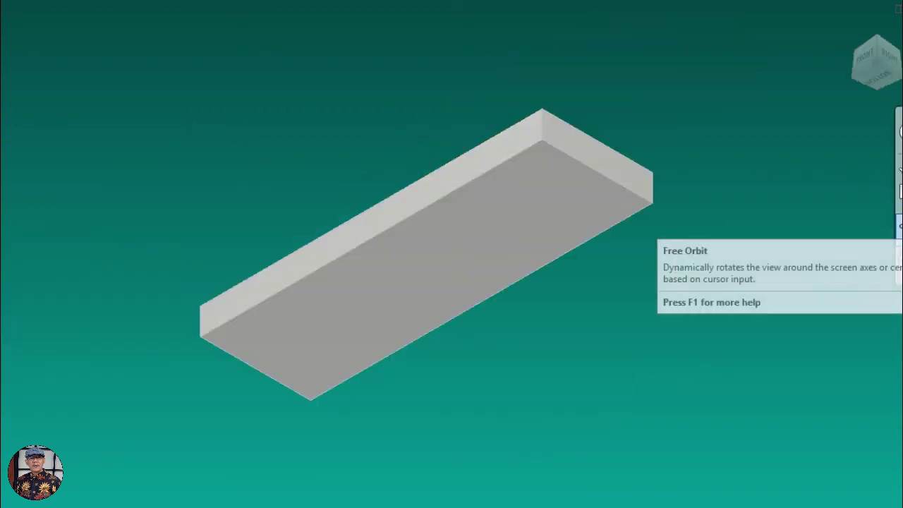
# Step: Free-orbit to inspect the vise from underneath, then return to the home view
pyautogui.click(900, 226)
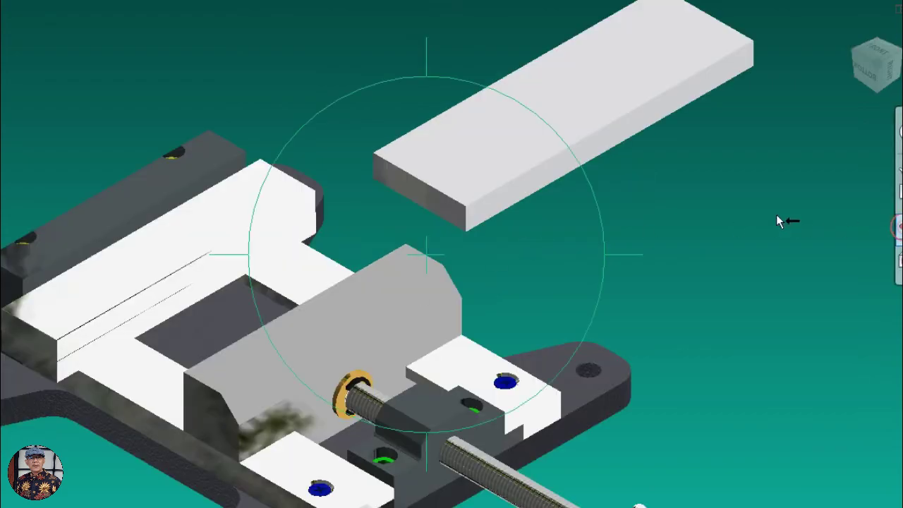
pyautogui.moveTo(538, 207); pyautogui.dragTo(528, 76)
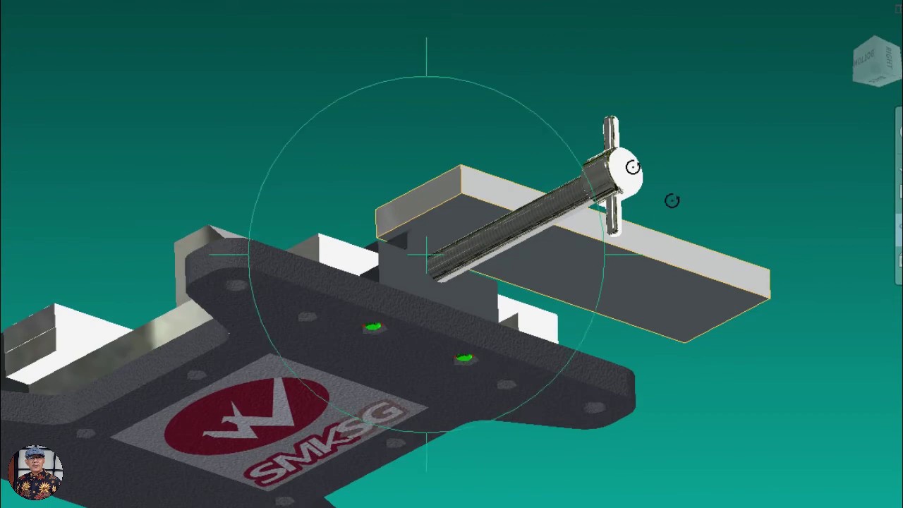
pyautogui.moveTo(876, 62)
pyautogui.click(855, 31)
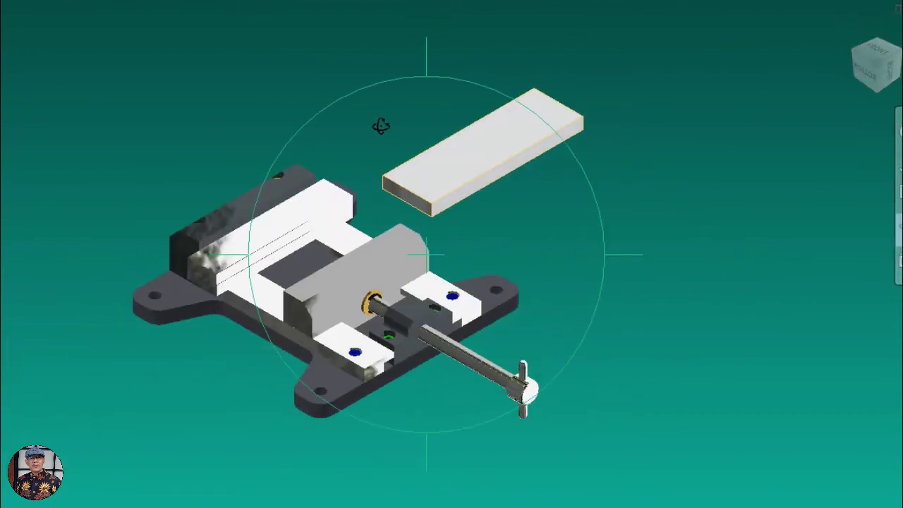
pyautogui.scroll(2, 379, 121)
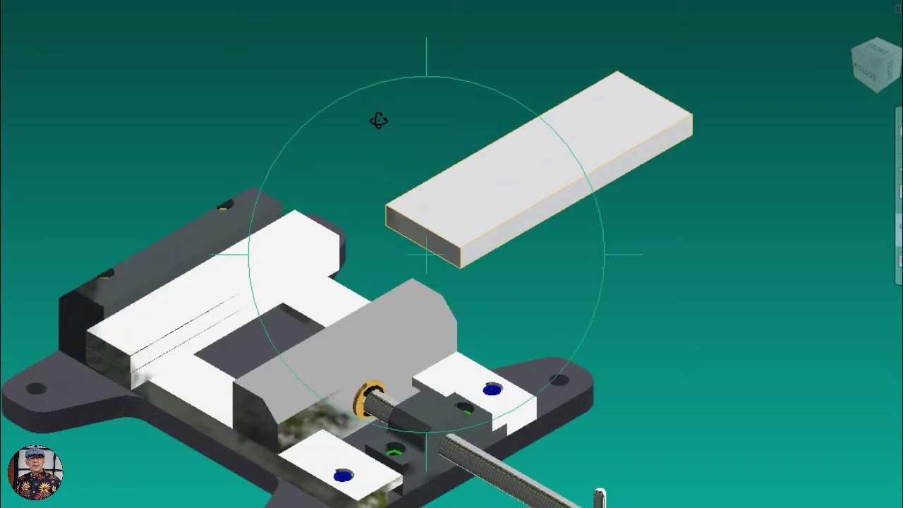
pyautogui.rightClick(381, 118)
pyautogui.click(430, 120)
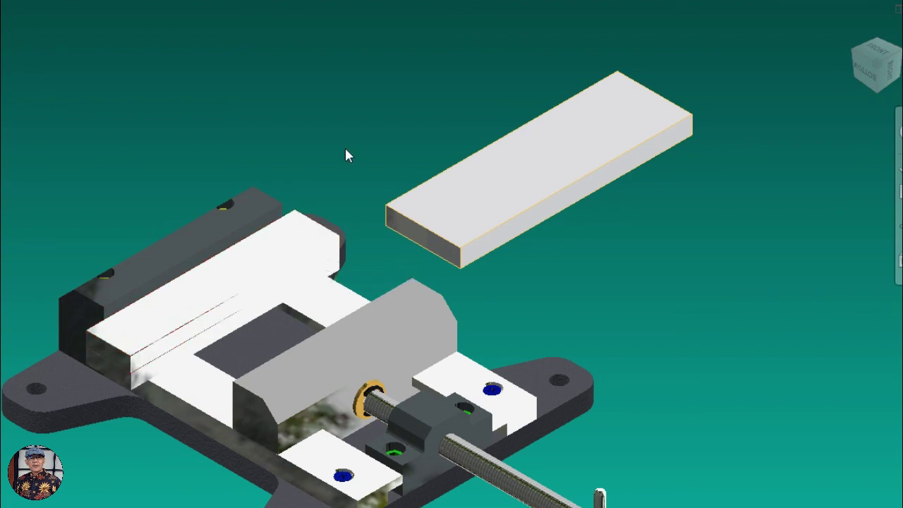
pyautogui.press('F6')
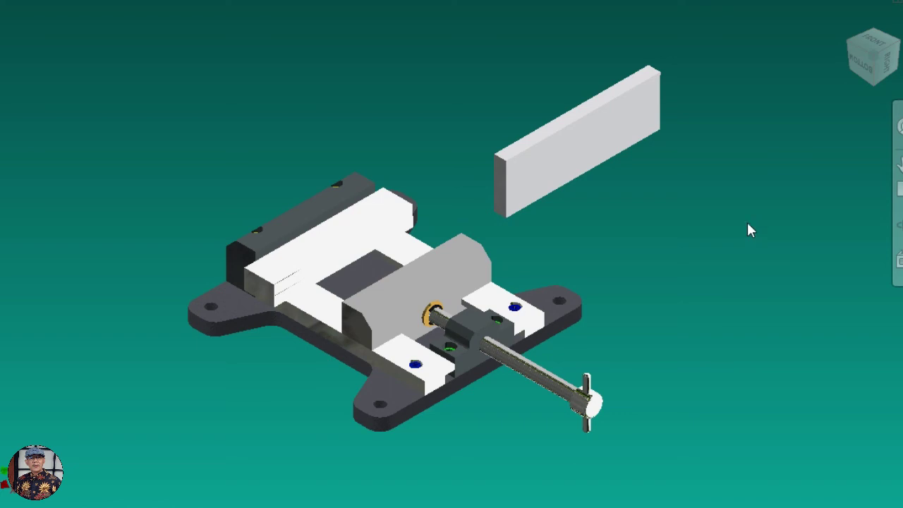
pyautogui.moveTo(873, 56)
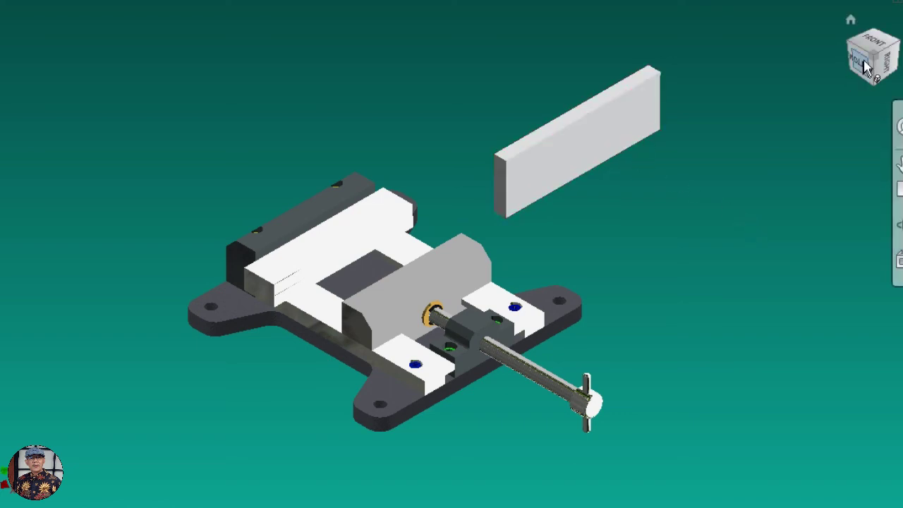
# Step: Apply a Mate constraint between the plate face and the fixed jaw face
pyautogui.click(849, 39)
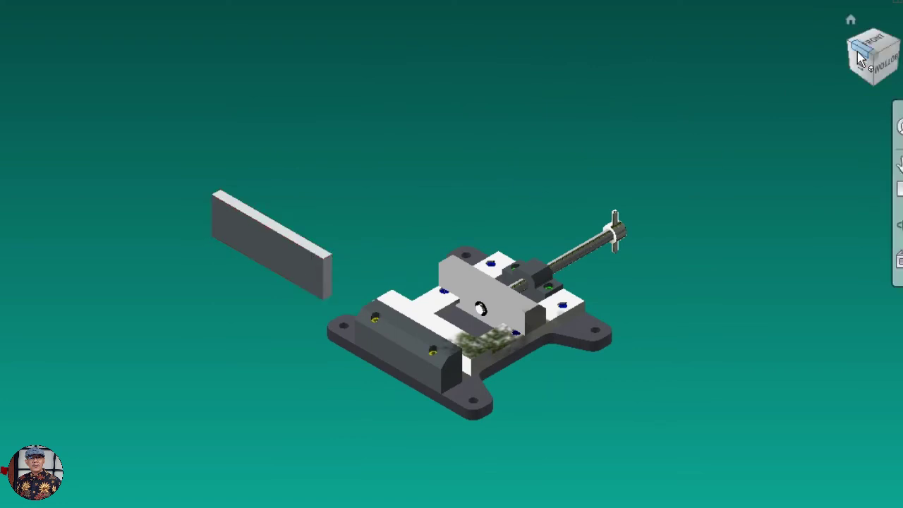
pyautogui.click(850, 22)
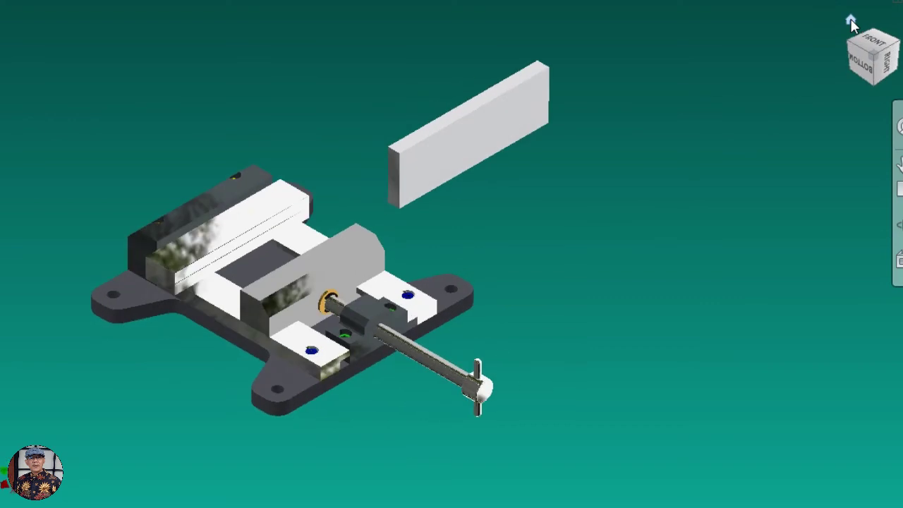
pyautogui.rightClick(105, 15)
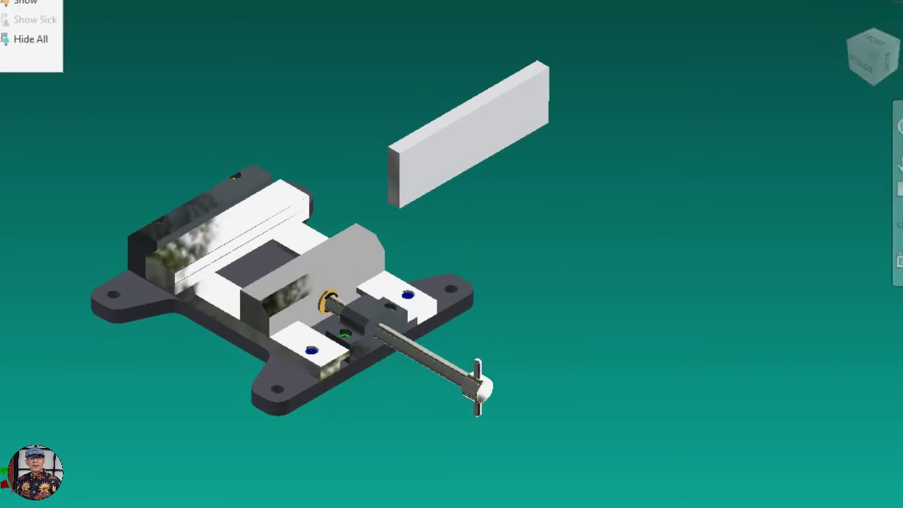
pyautogui.press('c')
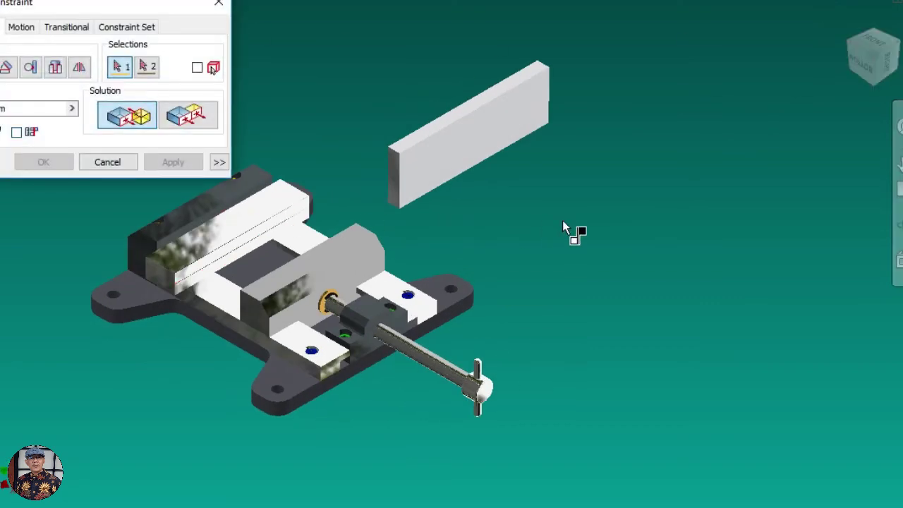
pyautogui.click(464, 146)
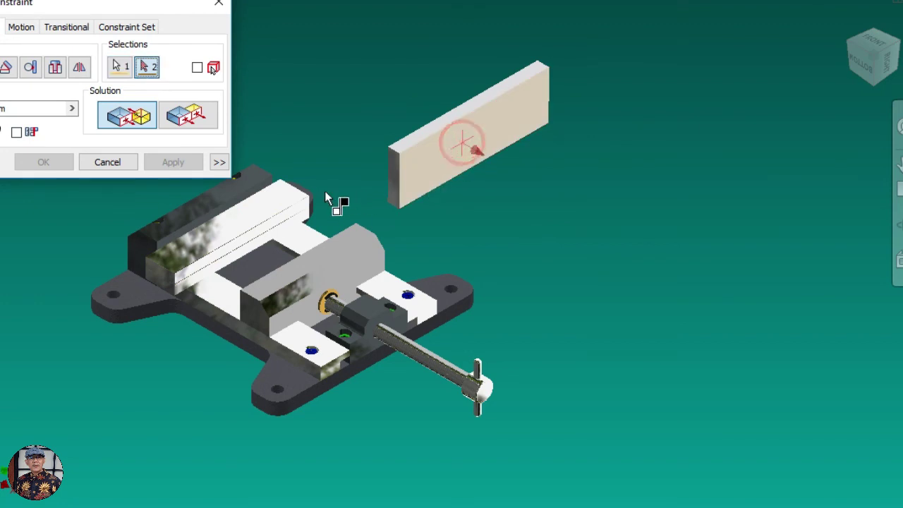
pyautogui.click(260, 215)
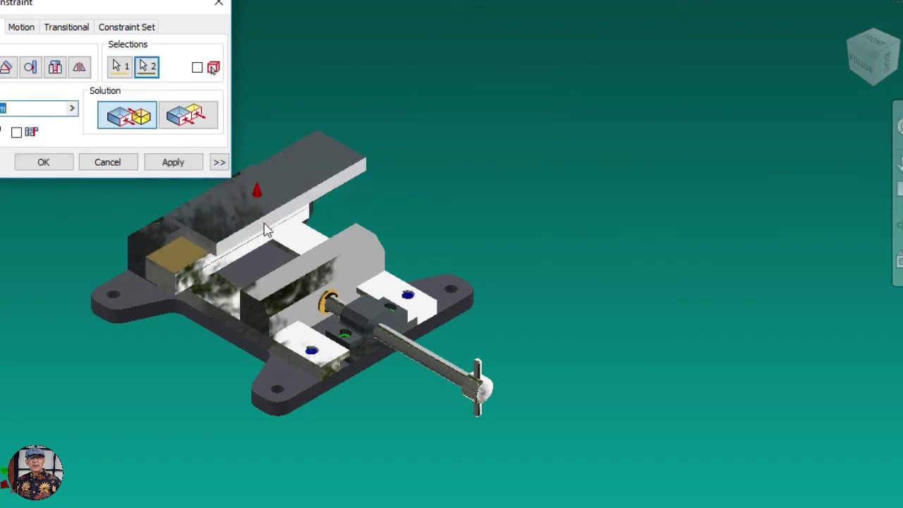
pyautogui.click(173, 162)
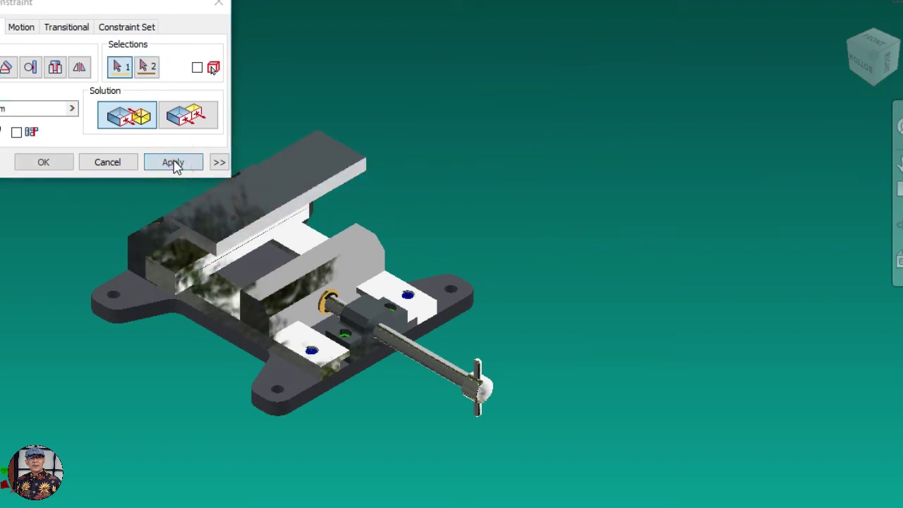
# Step: Add a second constraint between the plate and a face on the jaw's other side
pyautogui.scroll(2, 146, 261)
pyautogui.scroll(3, 146, 262)
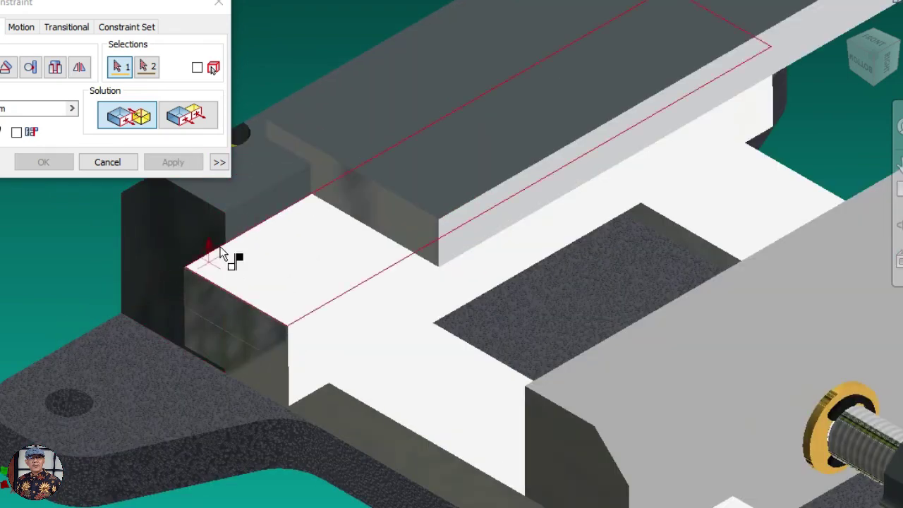
pyautogui.click(243, 215)
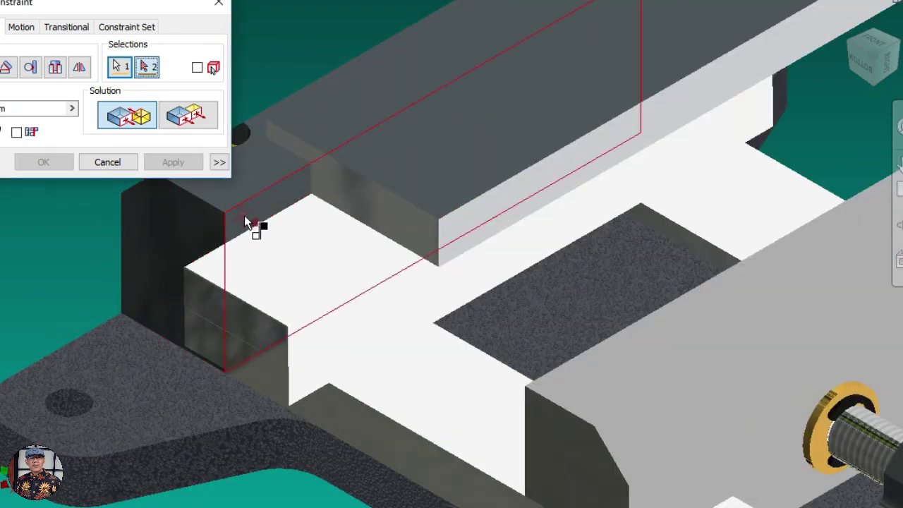
pyautogui.click(850, 55)
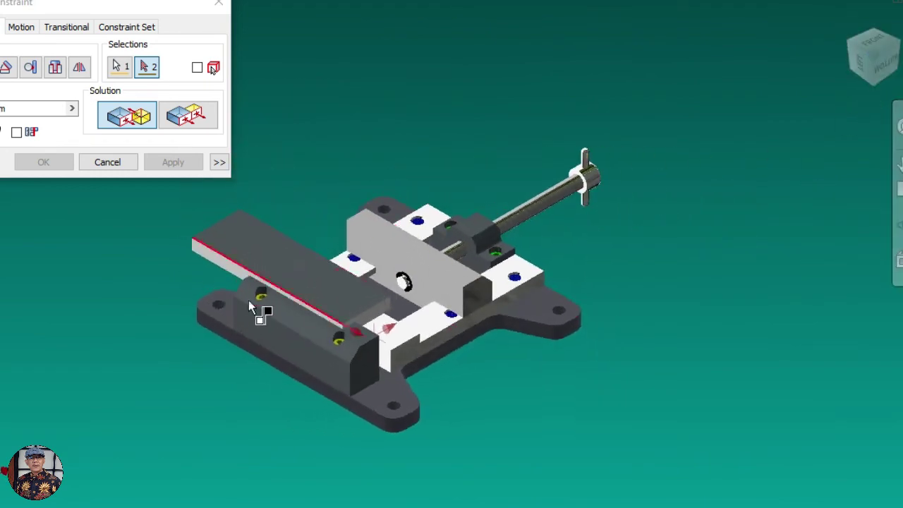
pyautogui.scroll(3, 237, 286)
pyautogui.click(219, 240)
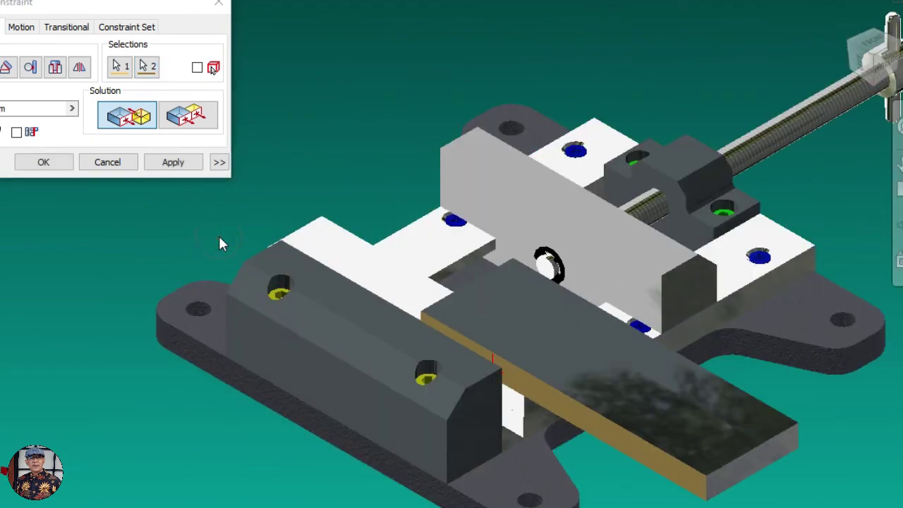
pyautogui.click(48, 163)
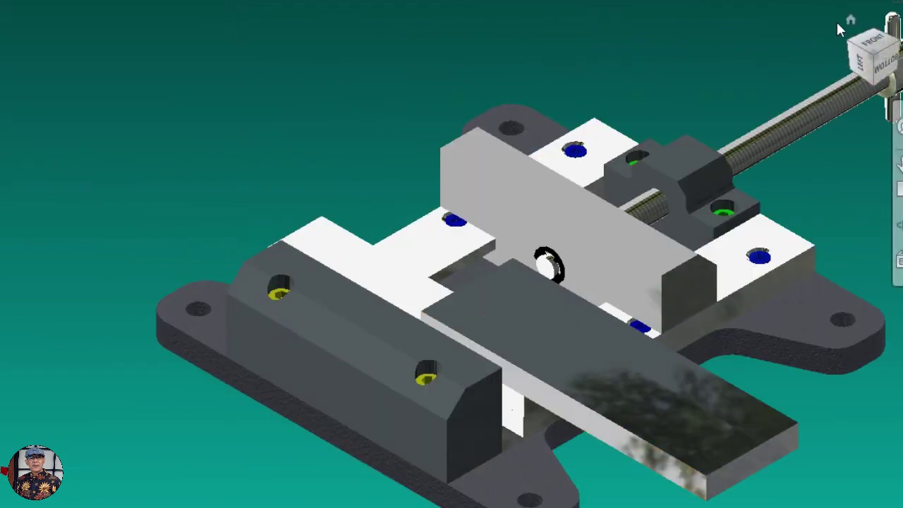
# Step: Slide the plate along onto the fixed jaw and check it from the top view
pyautogui.click(852, 21)
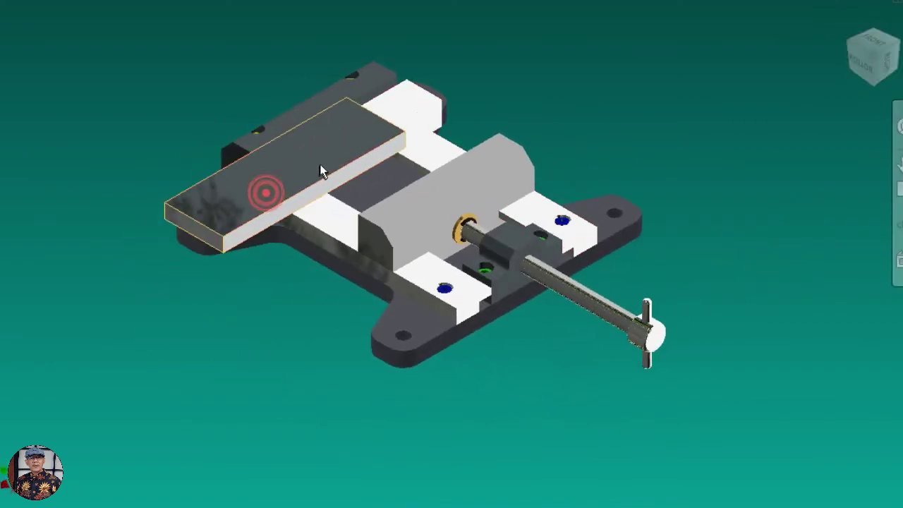
pyautogui.moveTo(359, 139); pyautogui.dragTo(376, 125)
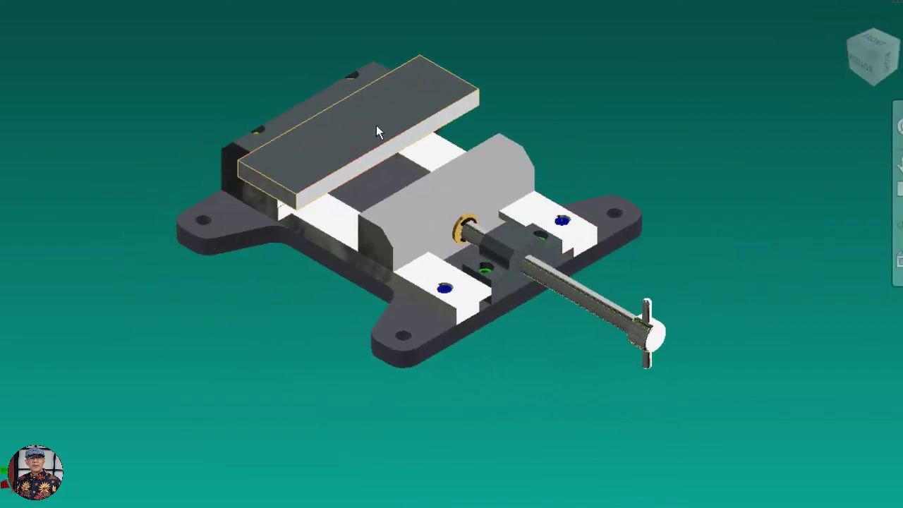
pyautogui.click(879, 41)
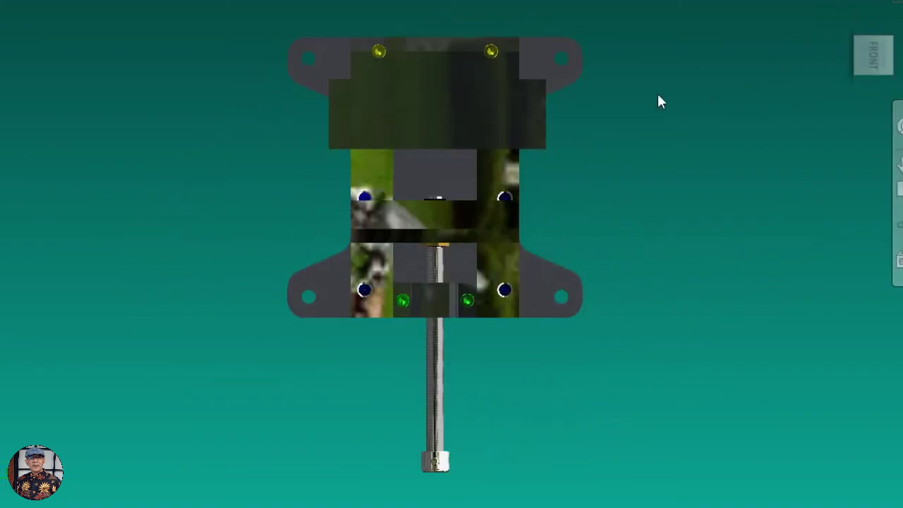
pyautogui.click(852, 19)
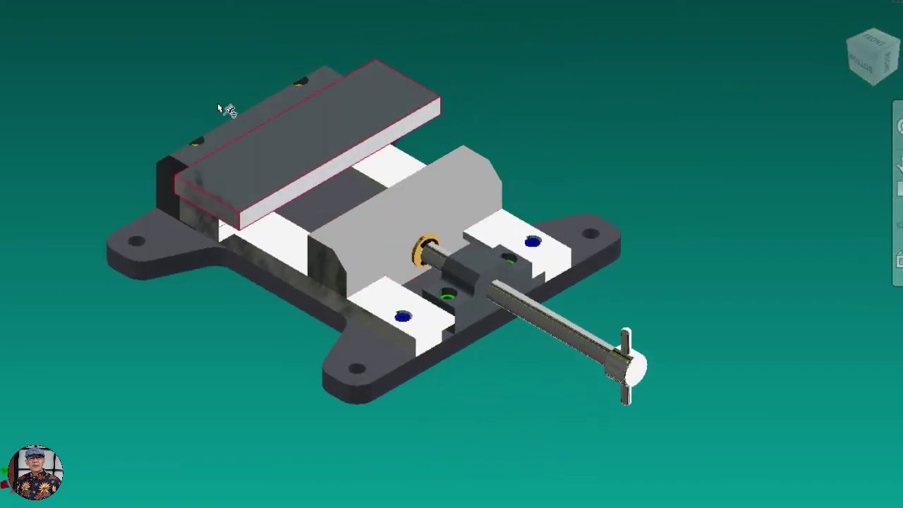
# Step: Mate the plate's side face to the matching face on the fixed jaw's far side
pyautogui.rightClick(1, 1)
pyautogui.press('c')
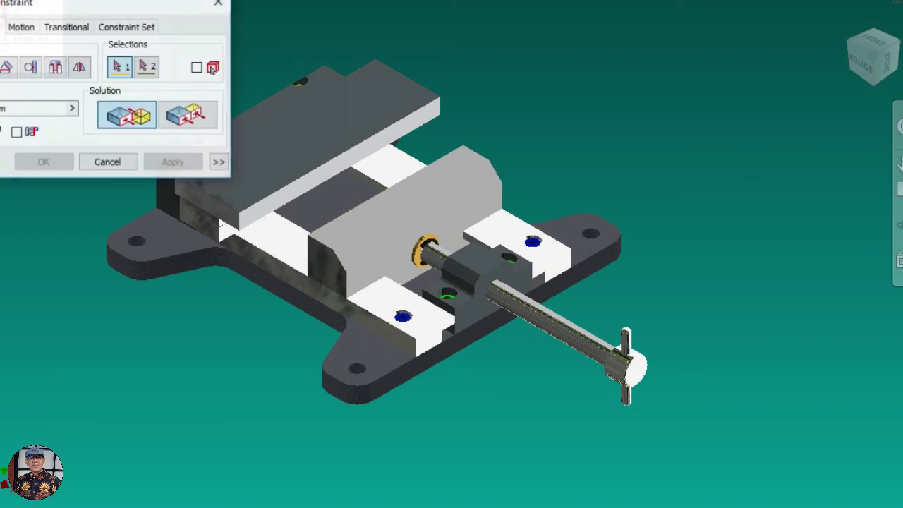
pyautogui.scroll(3, 240, 232)
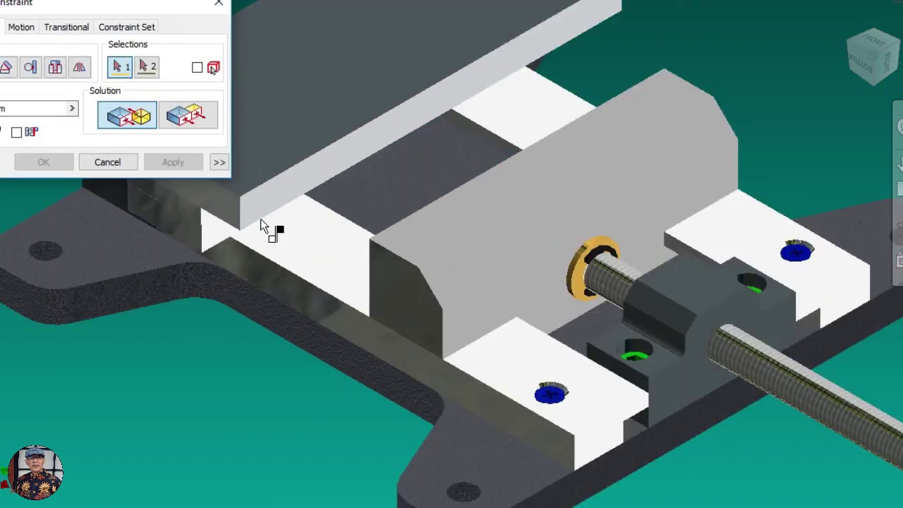
pyautogui.click(295, 189)
pyautogui.click(851, 43)
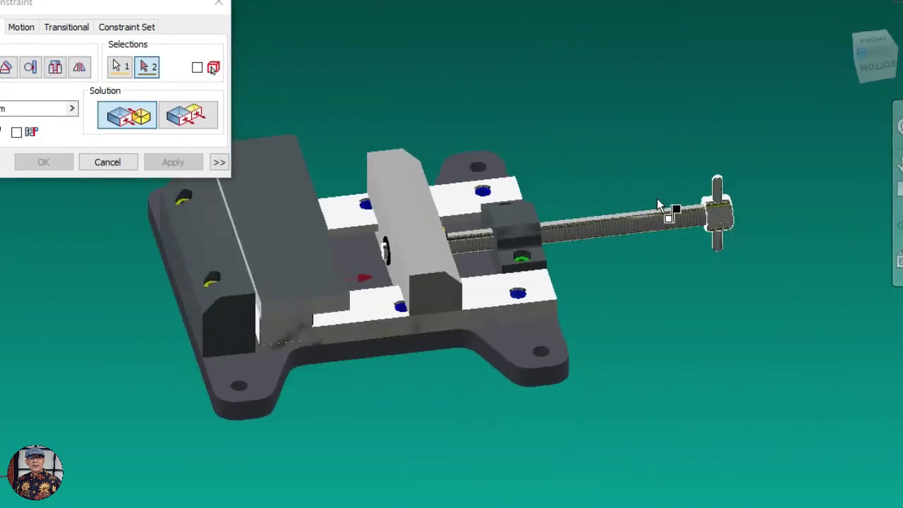
pyautogui.scroll(3, 370, 258)
pyautogui.click(385, 244)
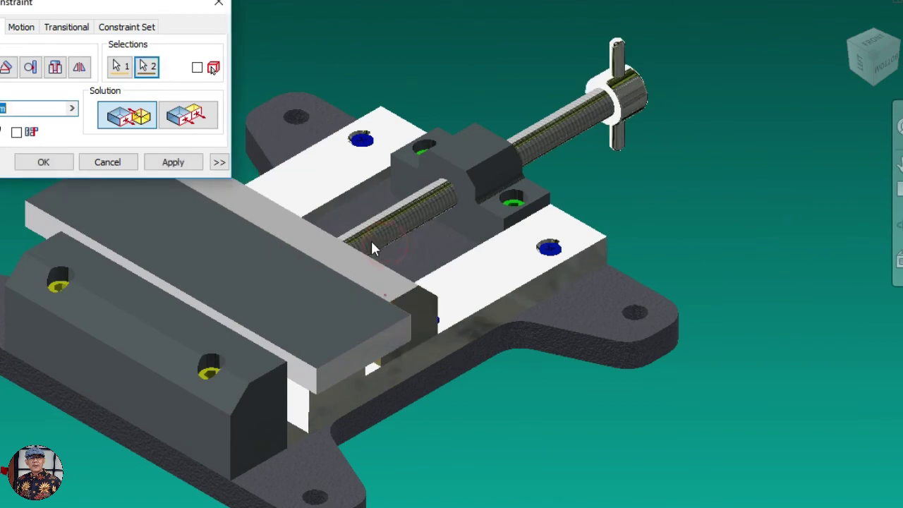
pyautogui.click(55, 164)
pyautogui.click(851, 20)
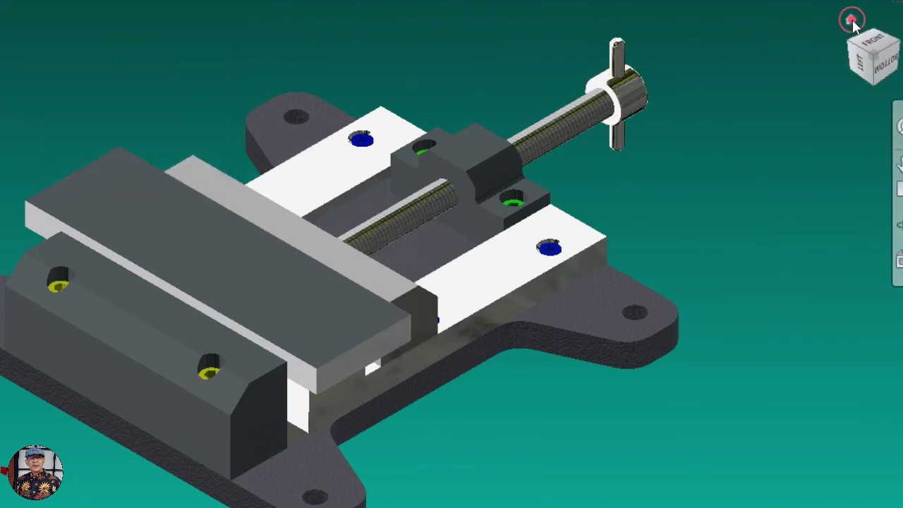
pyautogui.scroll(3, 584, 252)
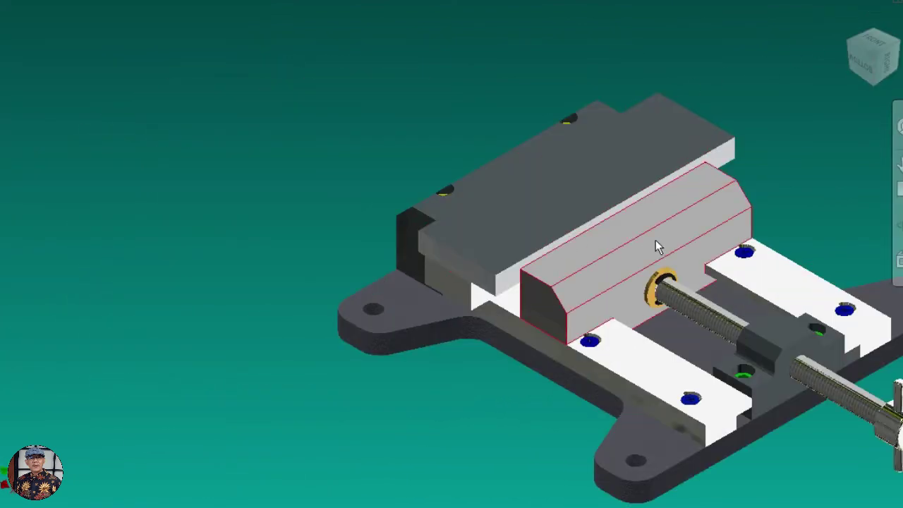
pyautogui.scroll(-3, 587, 220)
pyautogui.scroll(3, 592, 224)
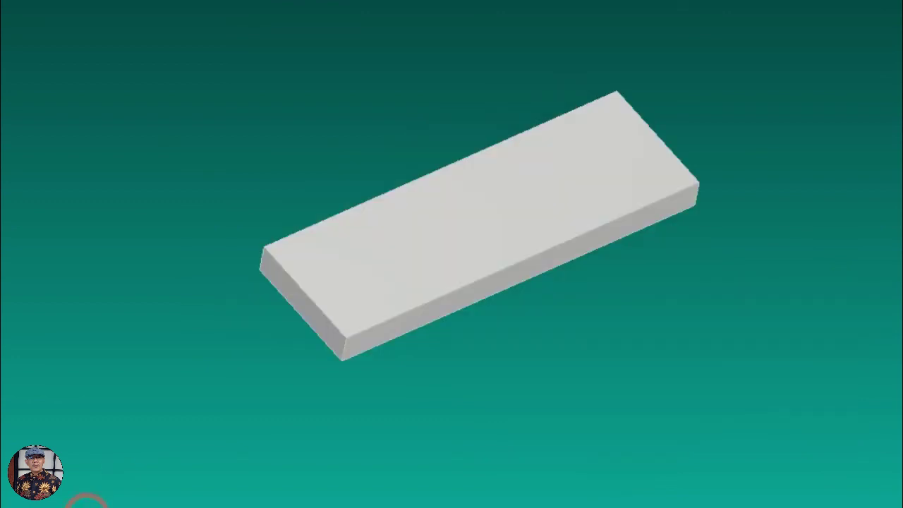
pyautogui.moveTo(510, 252); pyautogui.dragTo(515, 145)
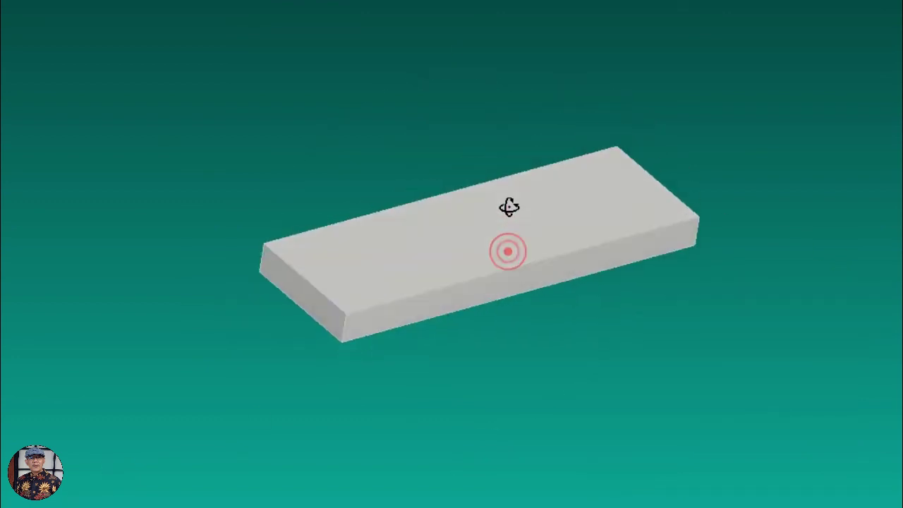
pyautogui.moveTo(438, 253)
pyautogui.mouseDown()
pyautogui.moveTo(468, 234)
pyautogui.moveTo(560, 230)
pyautogui.moveTo(637, 268)
pyautogui.moveTo(485, 290)
pyautogui.moveTo(465, 317)
pyautogui.moveTo(490, 319)
pyautogui.mouseUp()
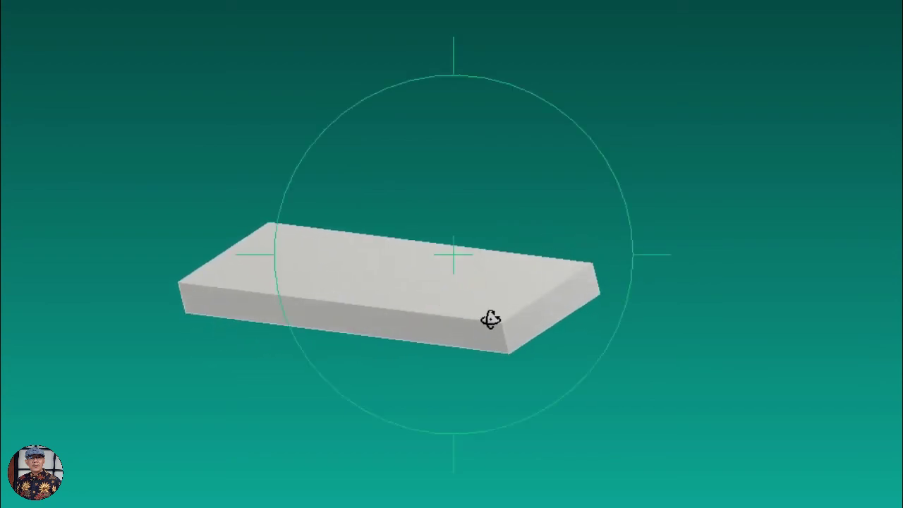
pyautogui.moveTo(343, 295); pyautogui.dragTo(353, 329)
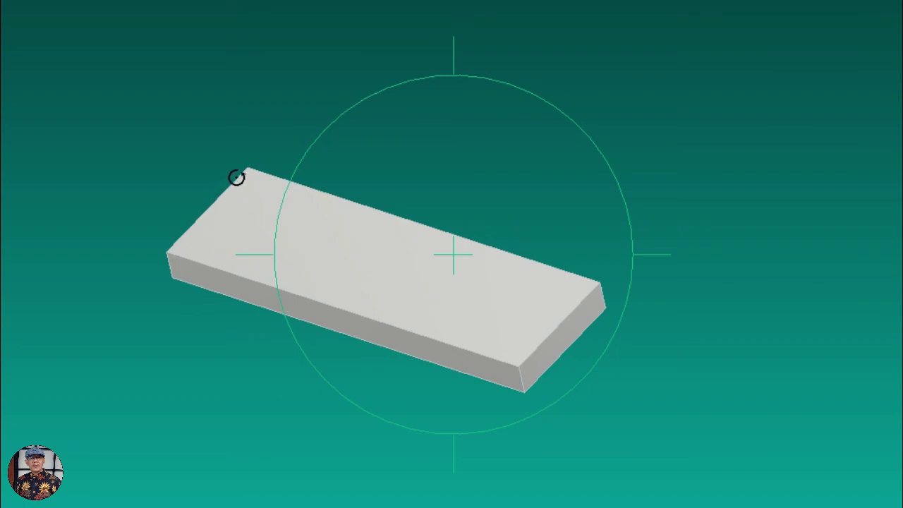
pyautogui.moveTo(548, 302)
pyautogui.mouseDown()
pyautogui.moveTo(469, 276)
pyautogui.moveTo(430, 244)
pyautogui.mouseUp()
pyautogui.moveTo(444, 316)
pyautogui.mouseDown()
pyautogui.moveTo(445, 207)
pyautogui.moveTo(483, 172)
pyautogui.moveTo(583, 151)
pyautogui.moveTo(505, 239)
pyautogui.moveTo(554, 228)
pyautogui.moveTo(644, 184)
pyautogui.moveTo(557, 315)
pyautogui.moveTo(614, 242)
pyautogui.moveTo(489, 258)
pyautogui.mouseUp()
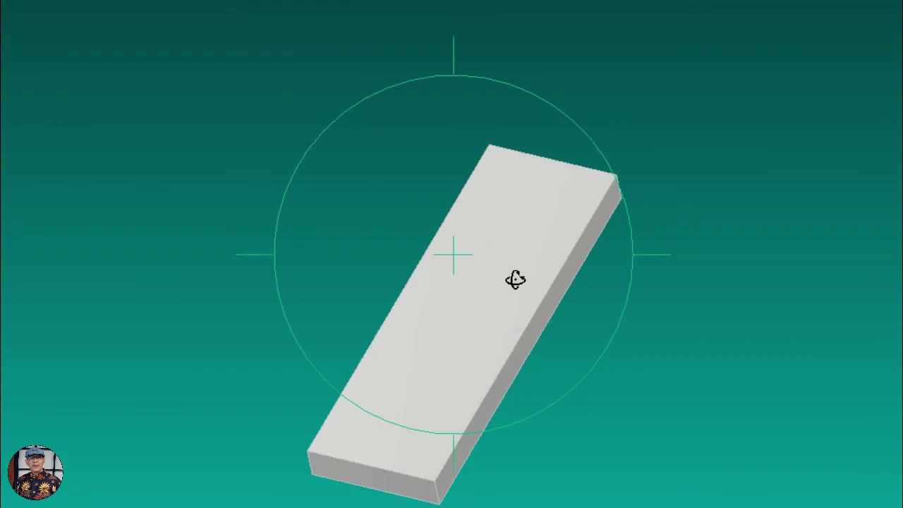
pyautogui.moveTo(514, 277)
pyautogui.mouseDown()
pyautogui.moveTo(472, 236)
pyautogui.moveTo(466, 135)
pyautogui.moveTo(453, 194)
pyautogui.moveTo(459, 246)
pyautogui.moveTo(533, 321)
pyautogui.moveTo(591, 323)
pyautogui.moveTo(694, 276)
pyautogui.moveTo(538, 289)
pyautogui.moveTo(513, 333)
pyautogui.mouseUp()
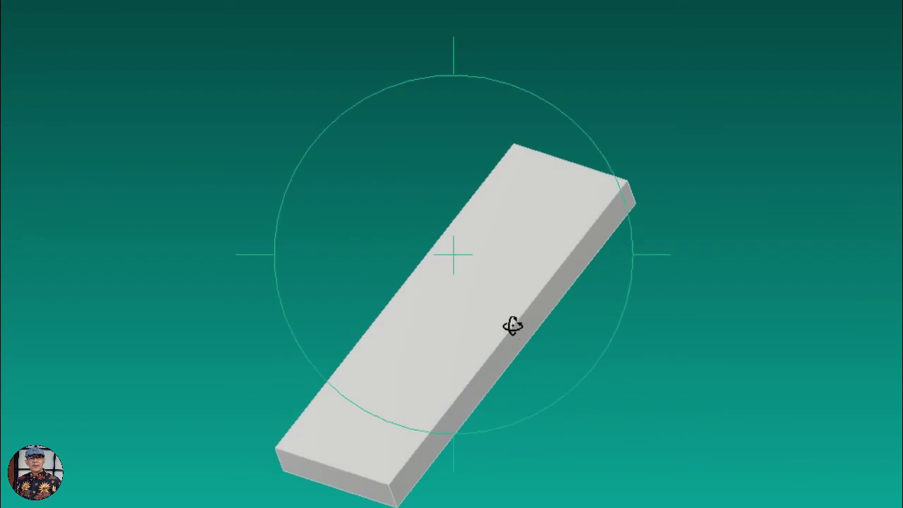